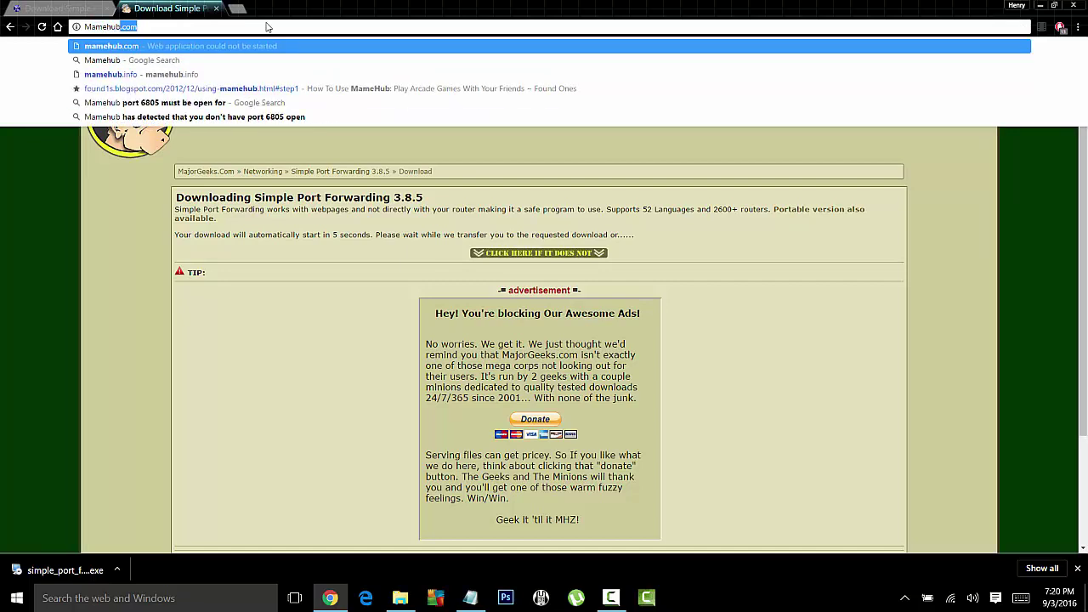
Step: Search Google for Mamehub, try its Download page, then return to the search results
{"action": "key", "text": "Right"}
{"action": "key", "text": "BackSpace"}
{"action": "key", "text": "BackSpace"}
{"action": "key", "text": "BackSpace"}
{"action": "key", "text": "BackSpace"}
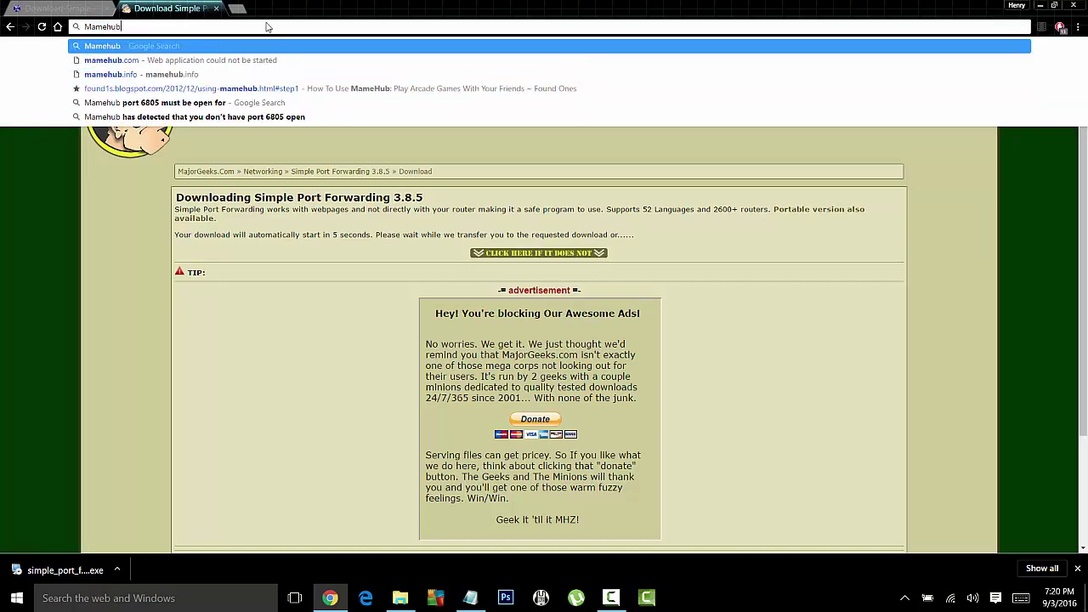
{"action": "key", "text": "Return"}
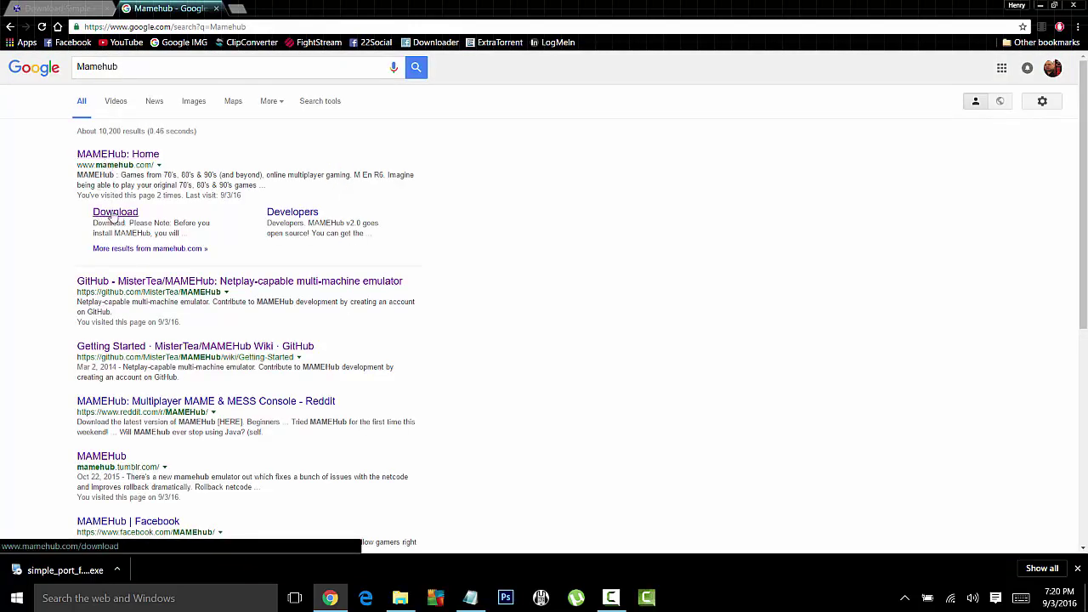
{"action": "left_click", "coordinate": [127, 213]}
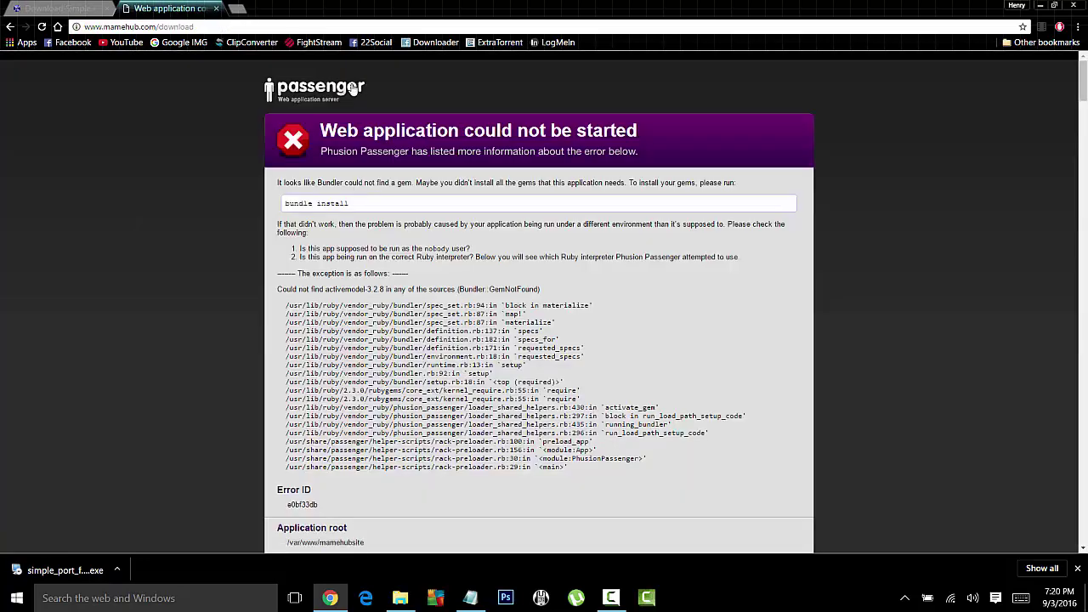
{"action": "left_click", "coordinate": [10, 27]}
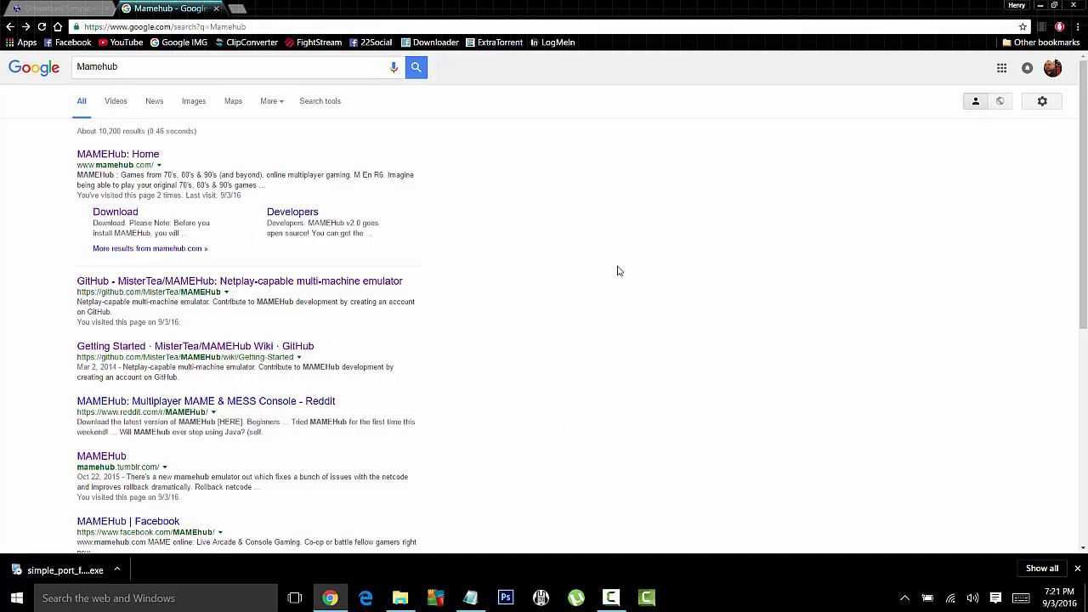
{"action": "left_click", "coordinate": [1039, 7]}
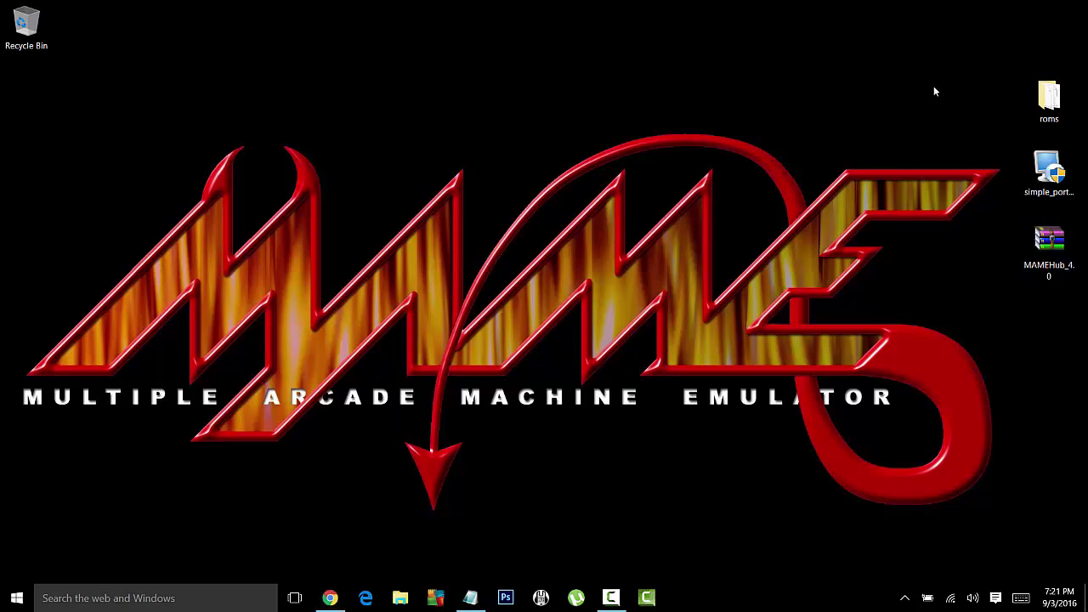
{"action": "double_click", "coordinate": [1050, 109]}
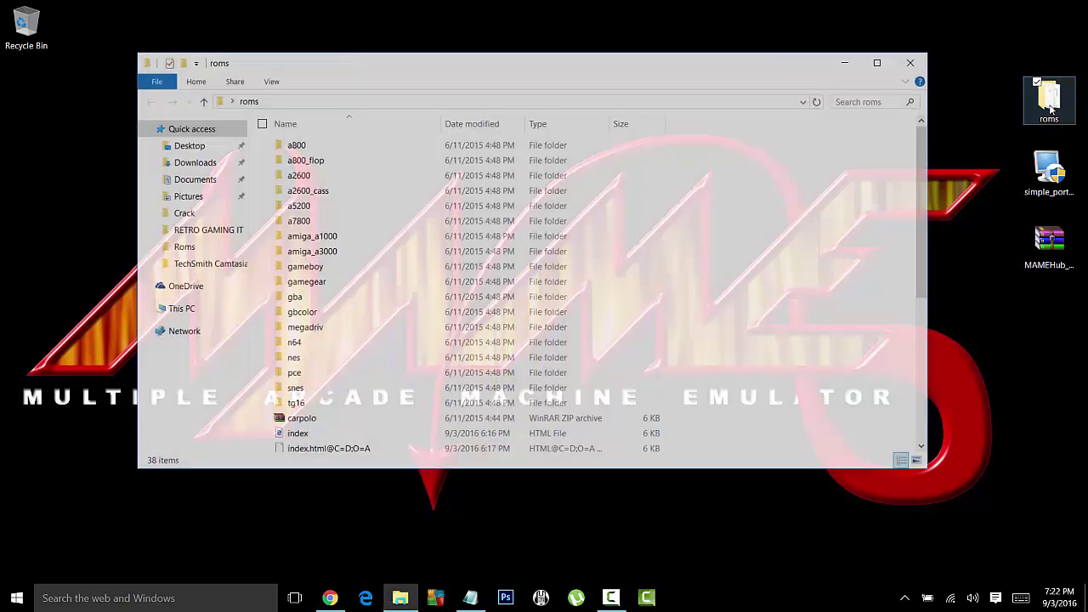
{"action": "scroll", "coordinate": [474, 247], "scroll_direction": "down", "scroll_amount": 3}
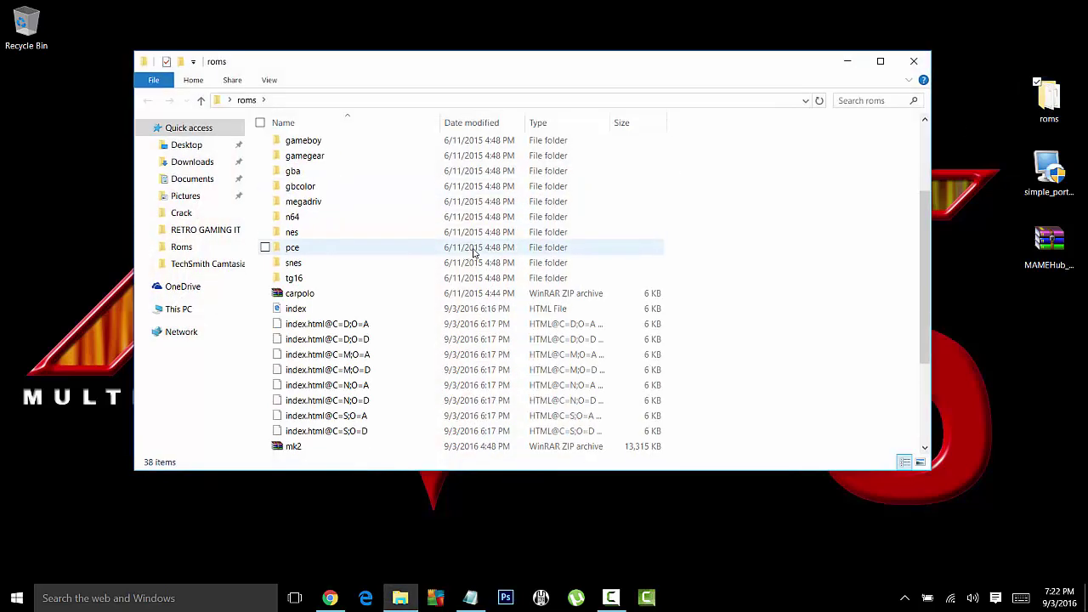
{"action": "scroll", "coordinate": [488, 192], "scroll_direction": "down", "scroll_amount": 3}
{"action": "scroll", "coordinate": [488, 192], "scroll_direction": "up", "scroll_amount": 6}
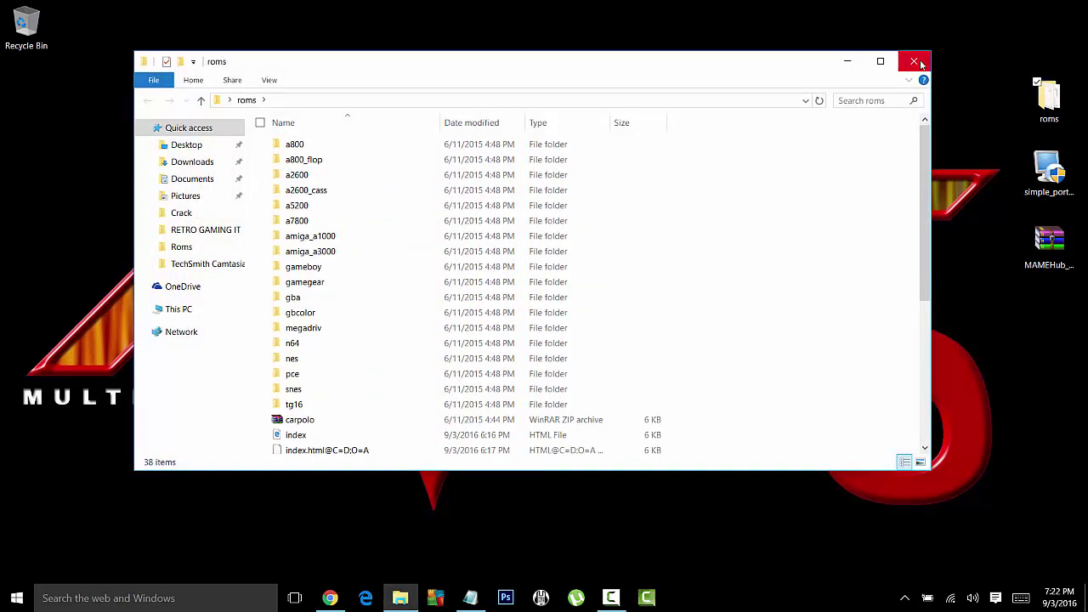
{"action": "left_click", "coordinate": [914, 62]}
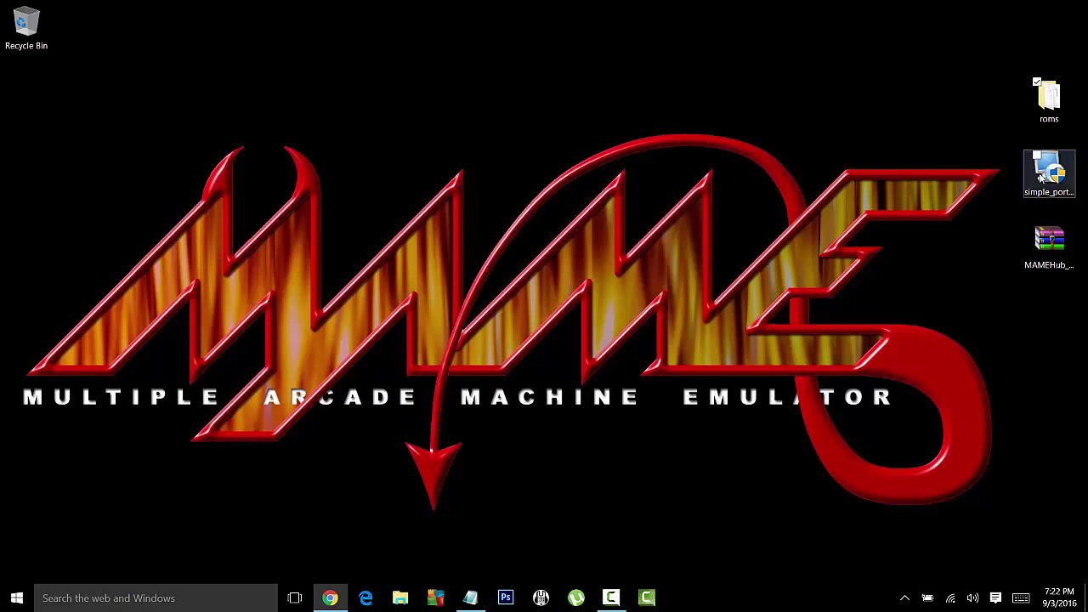
Step: Extract the MAMEHub folder from MAMEHub_4.0.zip onto the desktop and close WinRAR
{"action": "double_click", "coordinate": [1049, 245]}
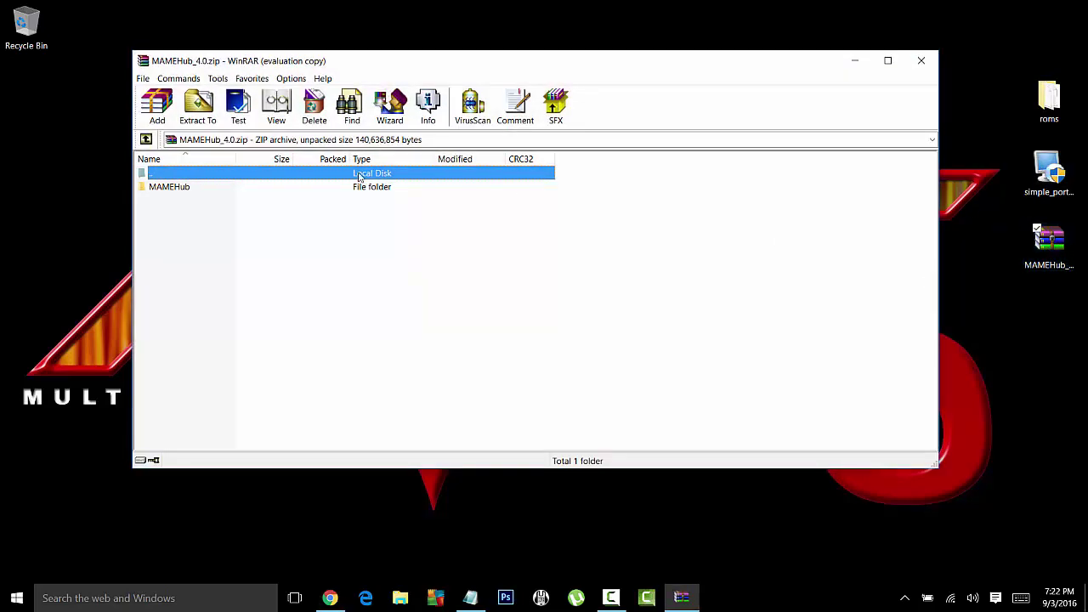
{"action": "left_click_drag", "start_coordinate": [189, 190], "coordinate": [1004, 338]}
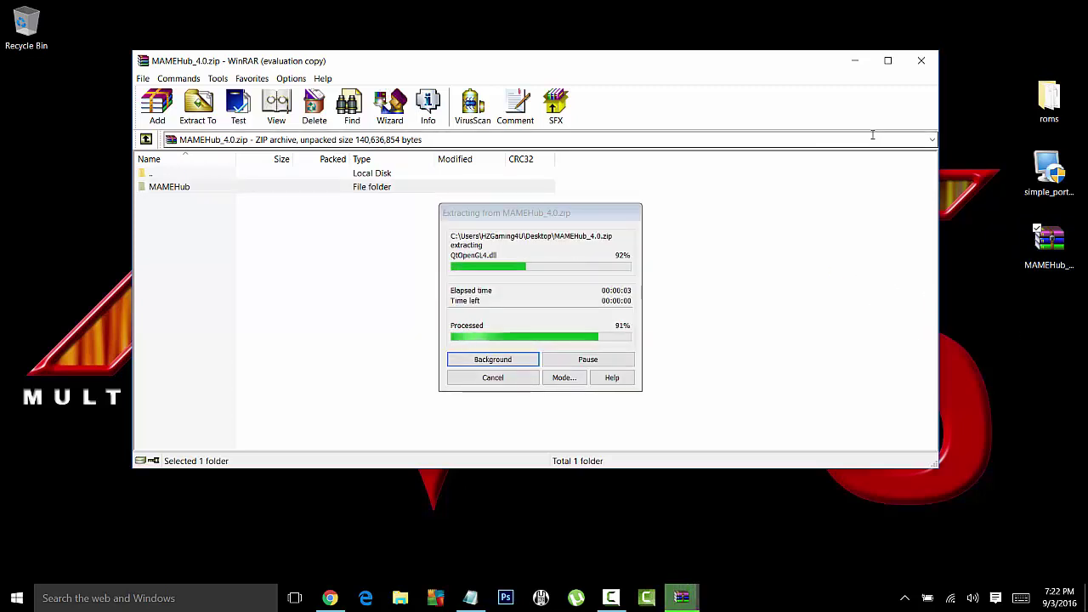
{"action": "left_click", "coordinate": [920, 61]}
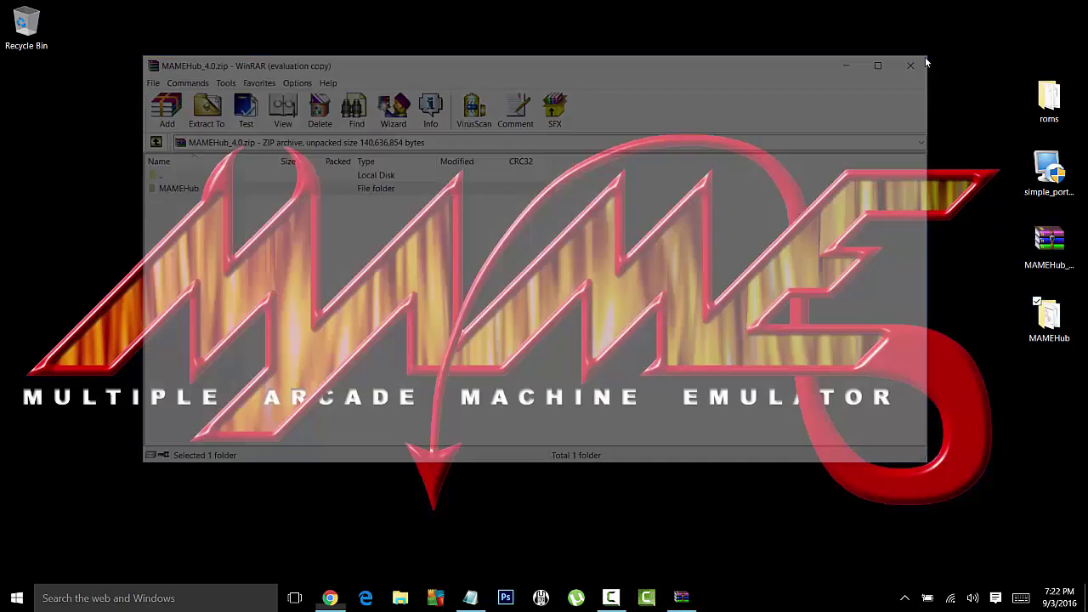
Step: Open the extracted MAMEHub folder and run its MAMEHub batch file
{"action": "double_click", "coordinate": [1048, 316]}
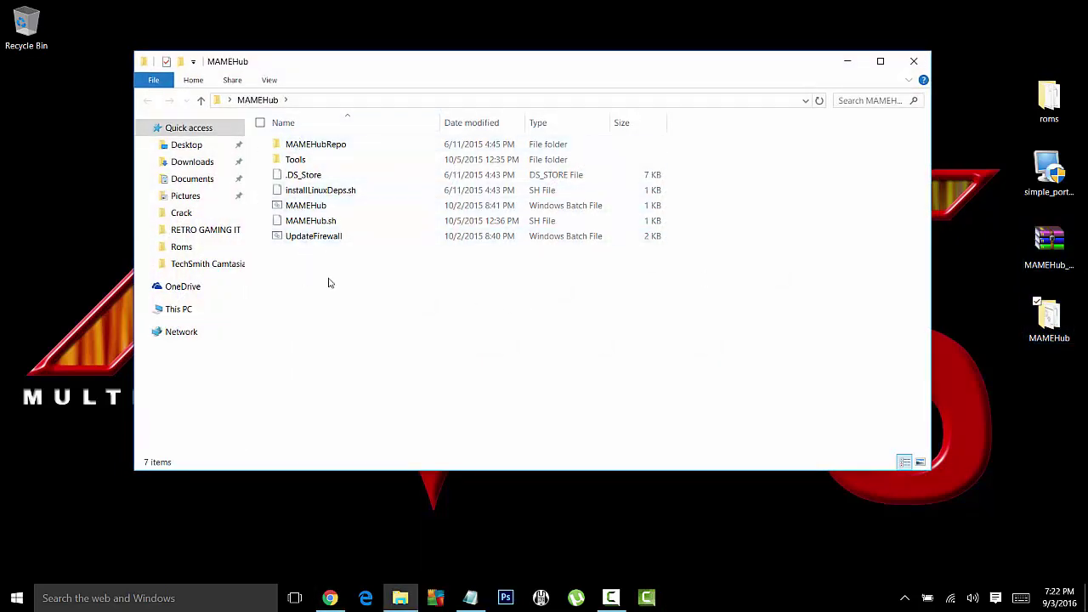
{"action": "left_click", "coordinate": [307, 213]}
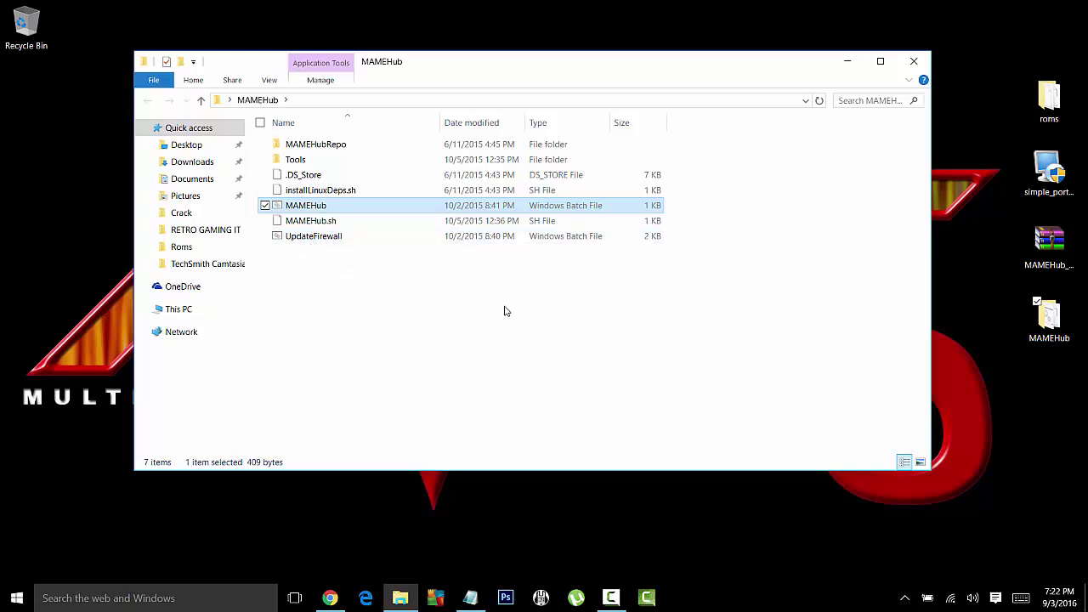
{"action": "double_click", "coordinate": [321, 206]}
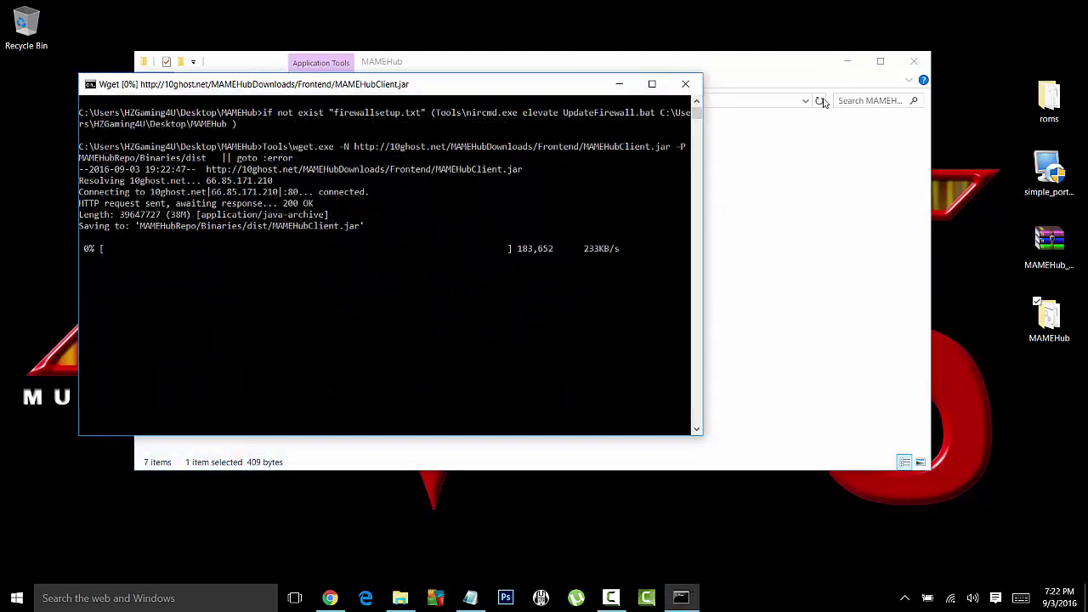
Step: Maximize the console during the client download, then log in with Save Password ticked
{"action": "left_click", "coordinate": [652, 85]}
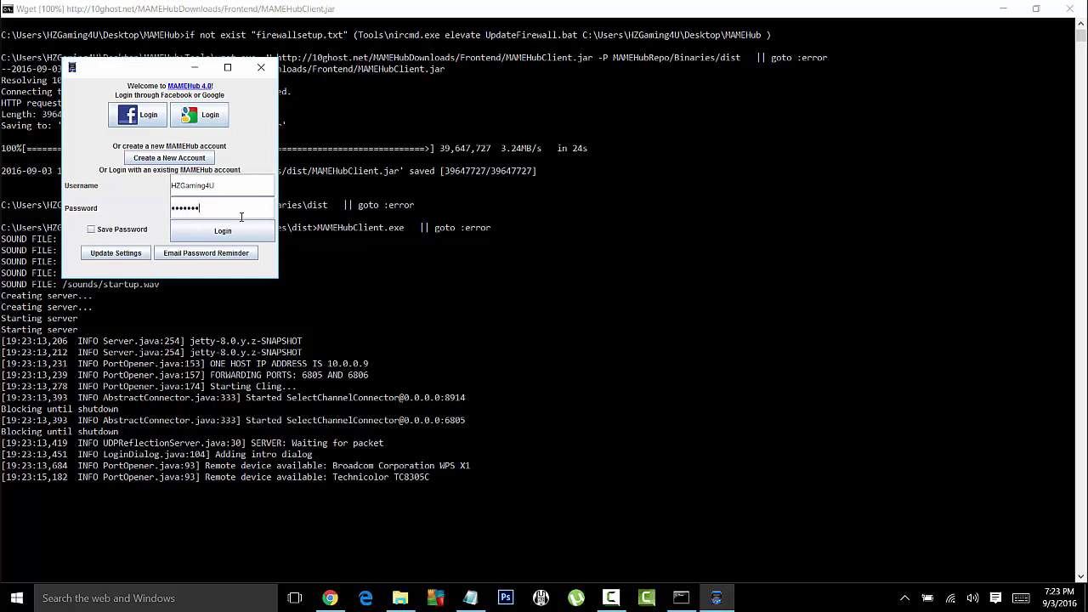
{"action": "left_click", "coordinate": [91, 229]}
{"action": "left_click", "coordinate": [212, 234]}
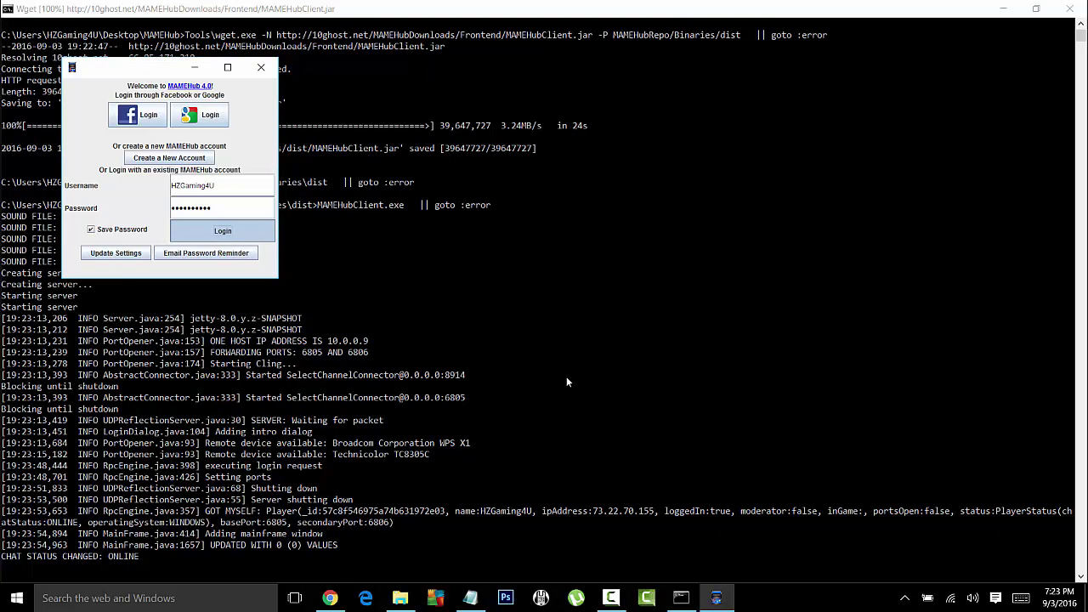
Step: Minimize the console and note port 6805 below STEP 5 in the Step By Step notes
{"action": "left_click", "coordinate": [1036, 8]}
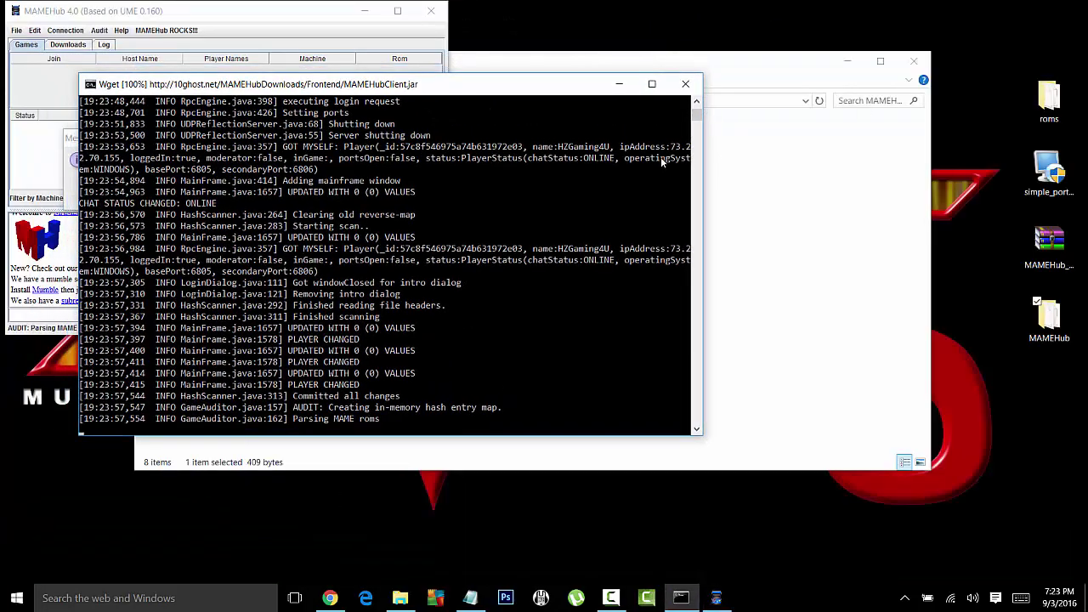
{"action": "left_click", "coordinate": [622, 85]}
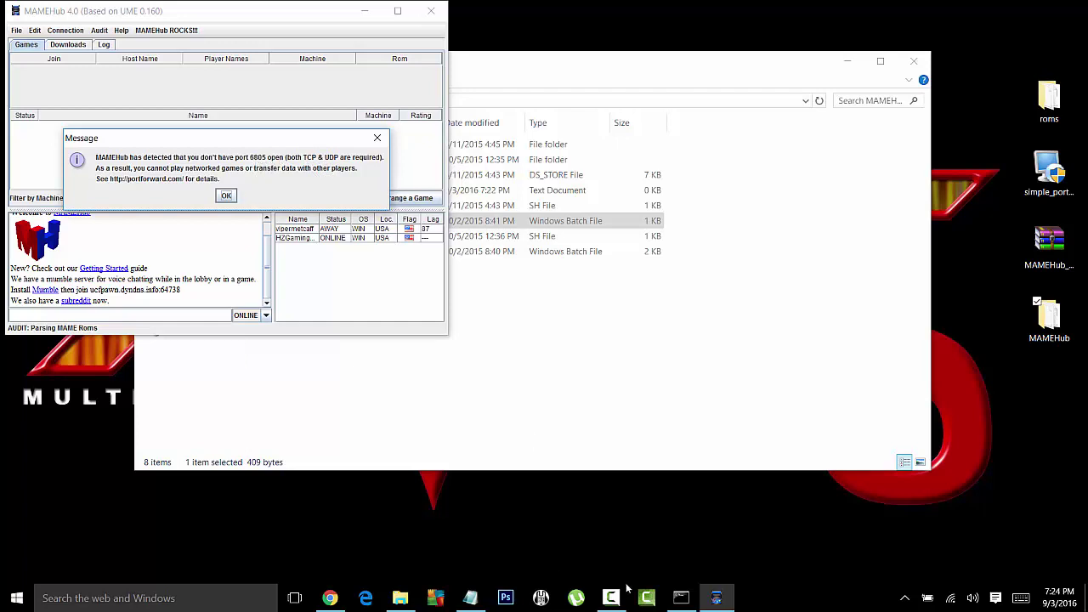
{"action": "left_click", "coordinate": [469, 597]}
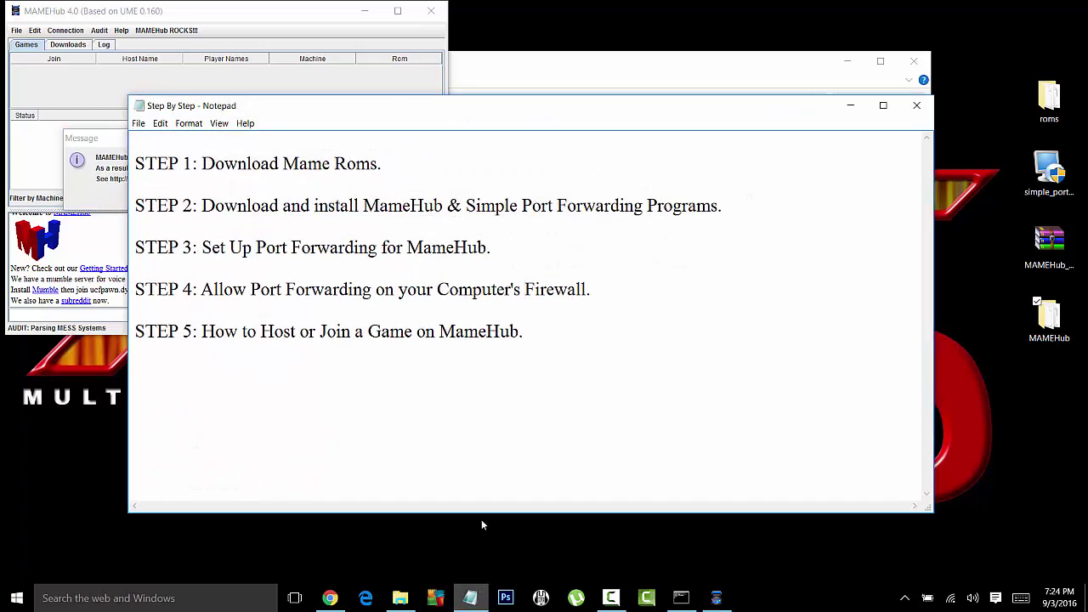
{"action": "left_click", "coordinate": [292, 412]}
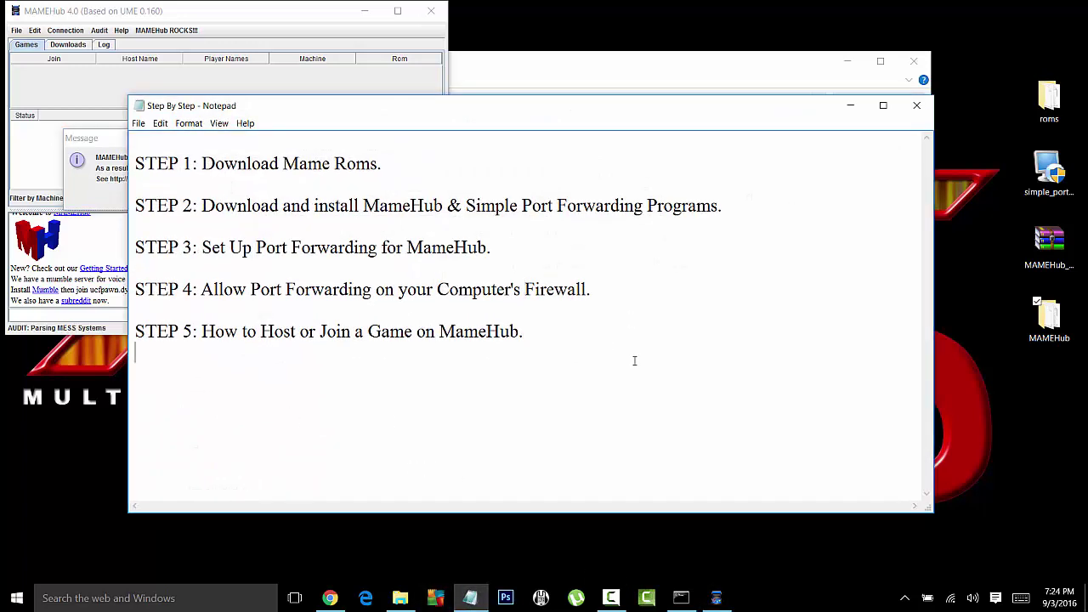
{"action": "type", "text": "6805"}
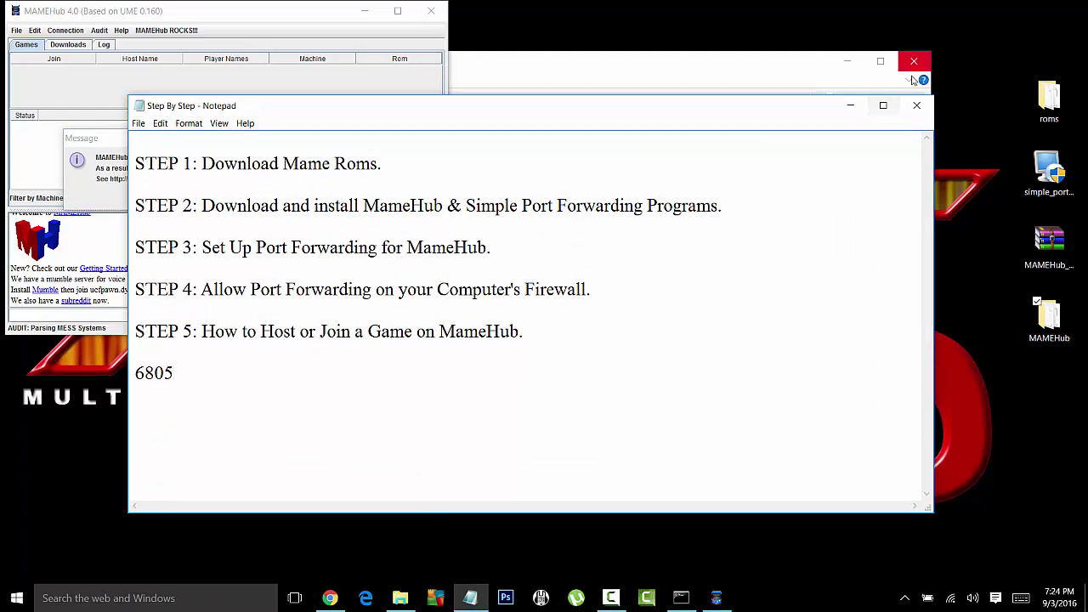
{"action": "left_click", "coordinate": [850, 108]}
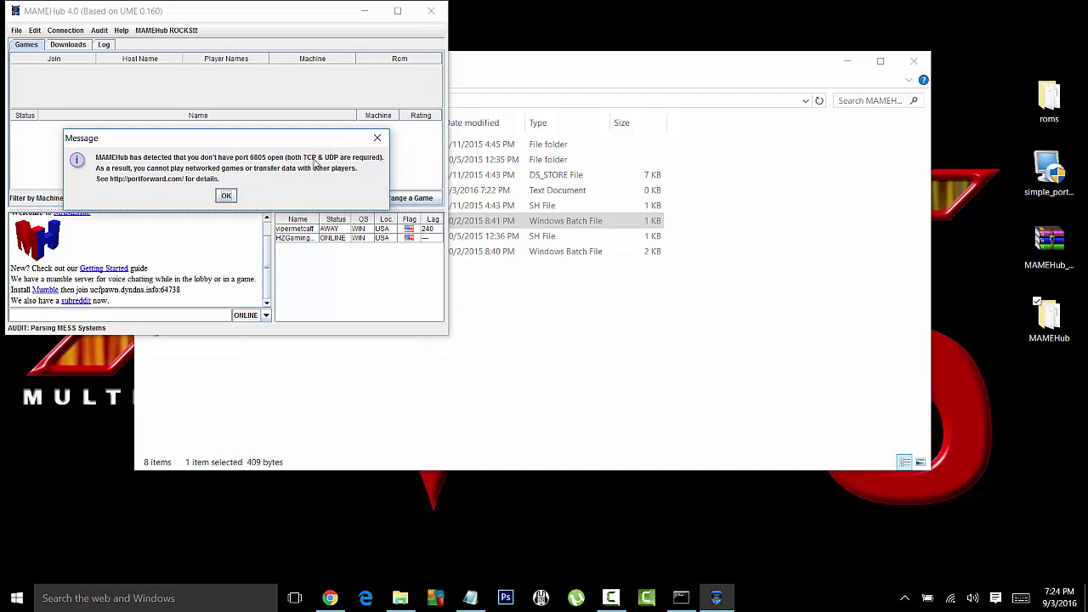
Step: Dismiss the port 6805 warning and emulator update notice, then select the other player
{"action": "left_click", "coordinate": [226, 195]}
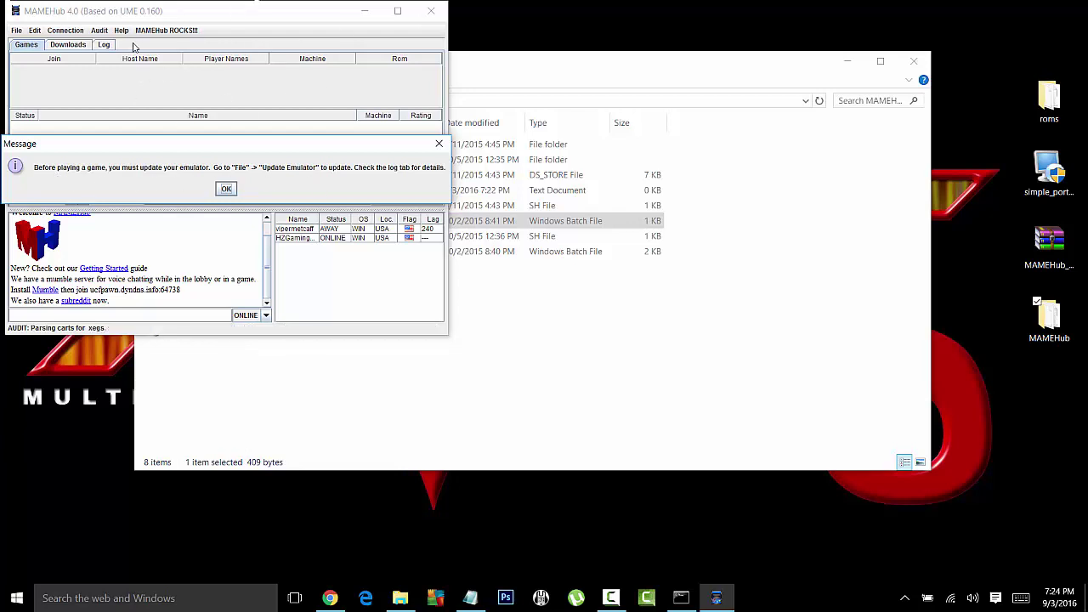
{"action": "left_click", "coordinate": [226, 189]}
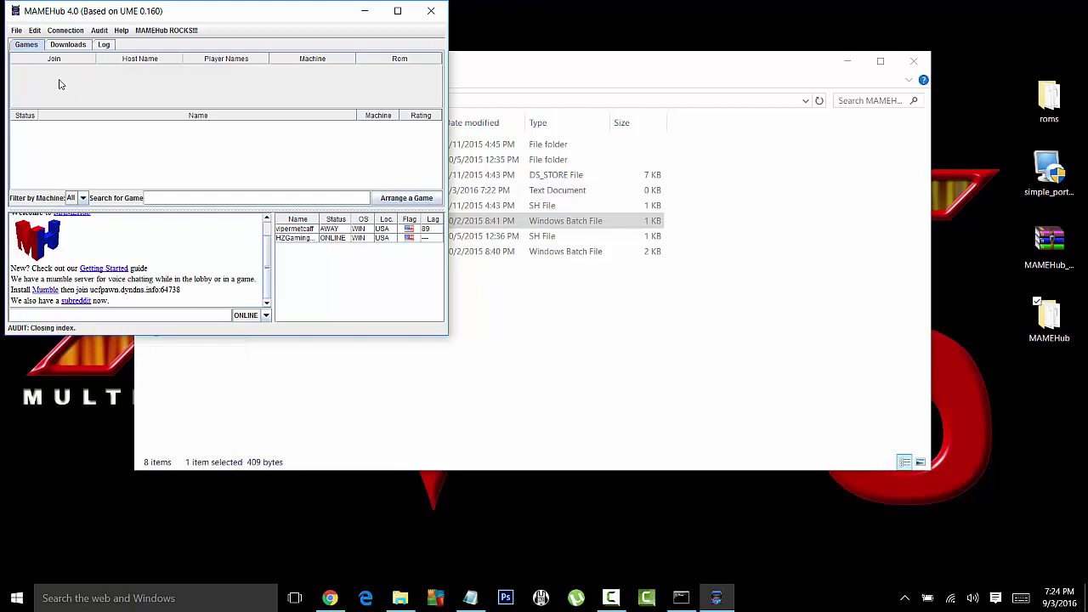
{"action": "left_click", "coordinate": [295, 231]}
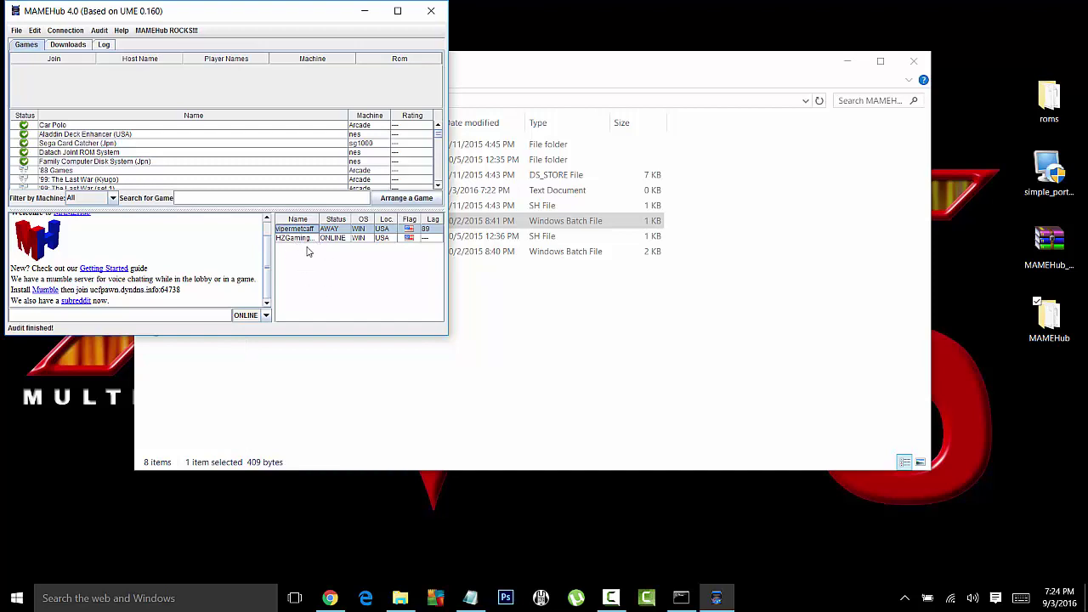
Step: Start the emulator update from the File menu and bring the Wget console forward
{"action": "left_click", "coordinate": [389, 19]}
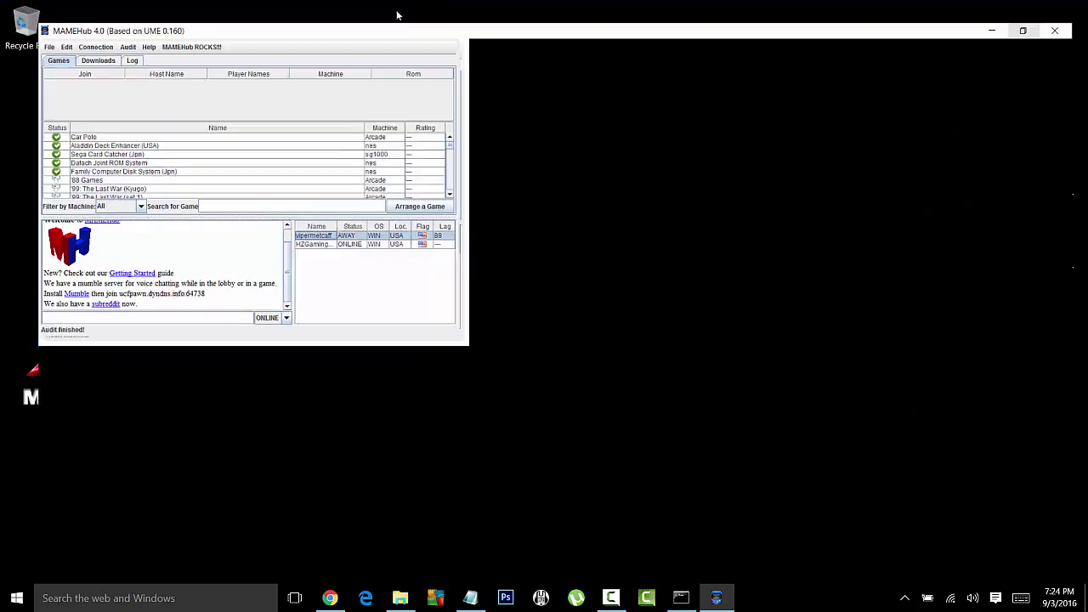
{"action": "left_click", "coordinate": [11, 26]}
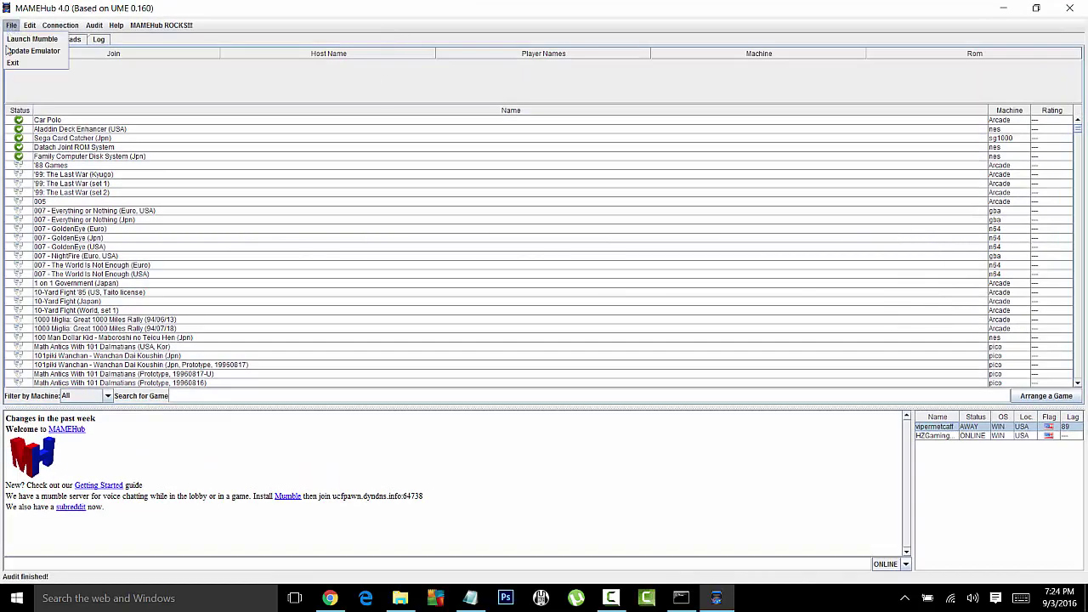
{"action": "left_click", "coordinate": [28, 55]}
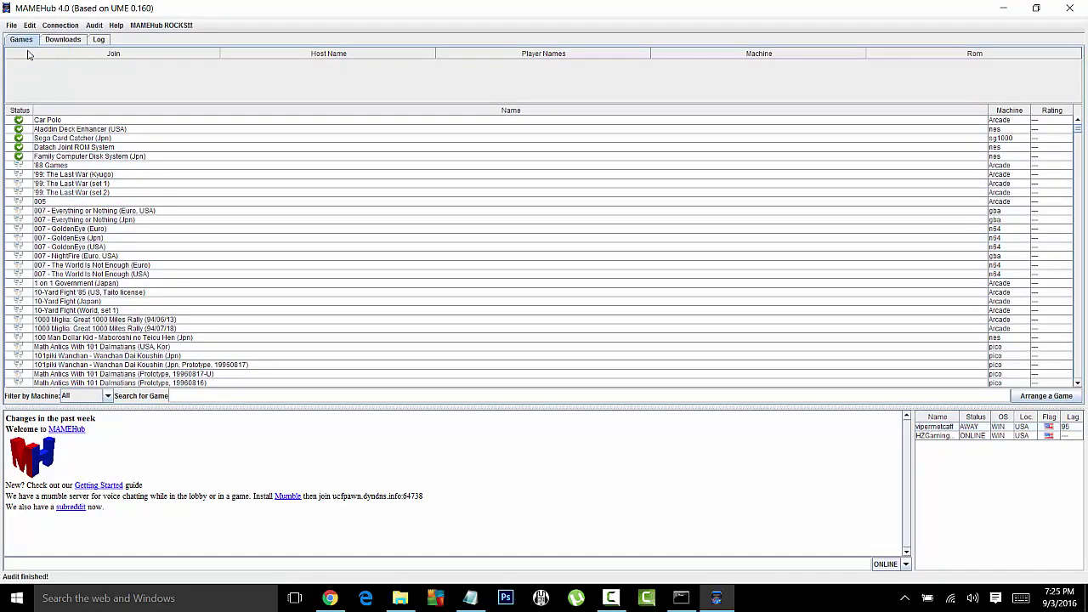
{"action": "left_click", "coordinate": [1037, 8]}
{"action": "left_click", "coordinate": [680, 598]}
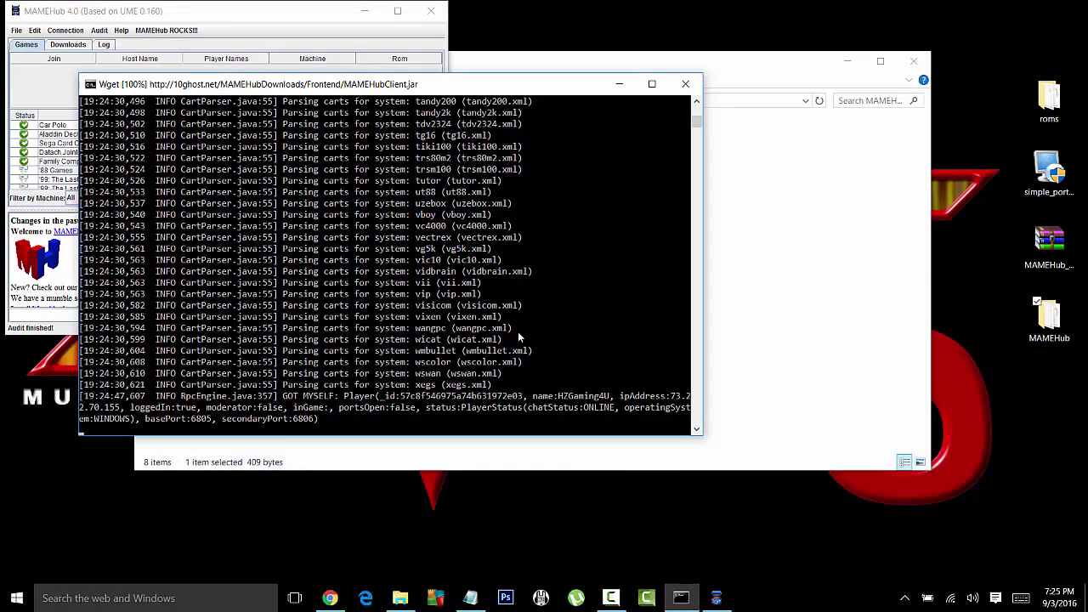
Step: Scroll the Wget console down to WGET COMPLETE and minimize it
{"action": "scroll", "coordinate": [520, 337], "scroll_direction": "down", "scroll_amount": 1}
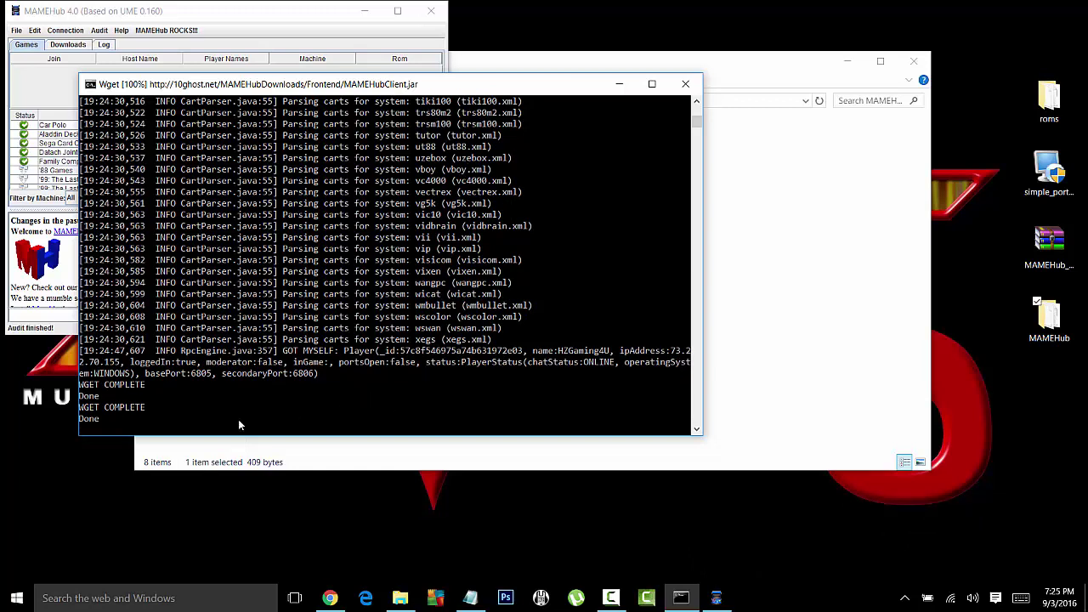
{"action": "left_click", "coordinate": [617, 85]}
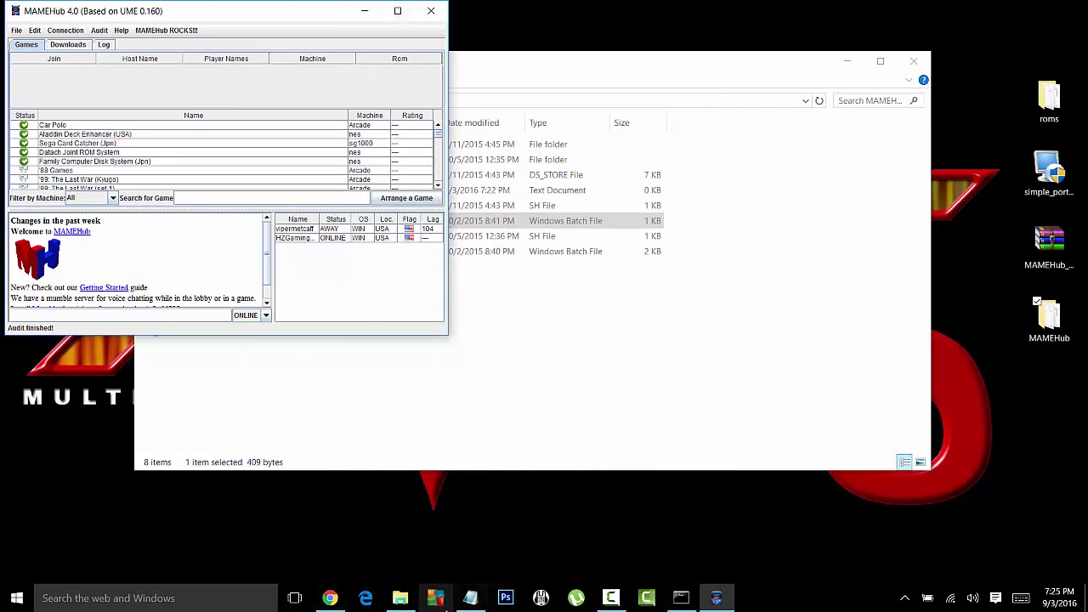
Step: Review the Step By Step notes, select the port forwarding setup file, and close MAMEHub
{"action": "left_click", "coordinate": [470, 597]}
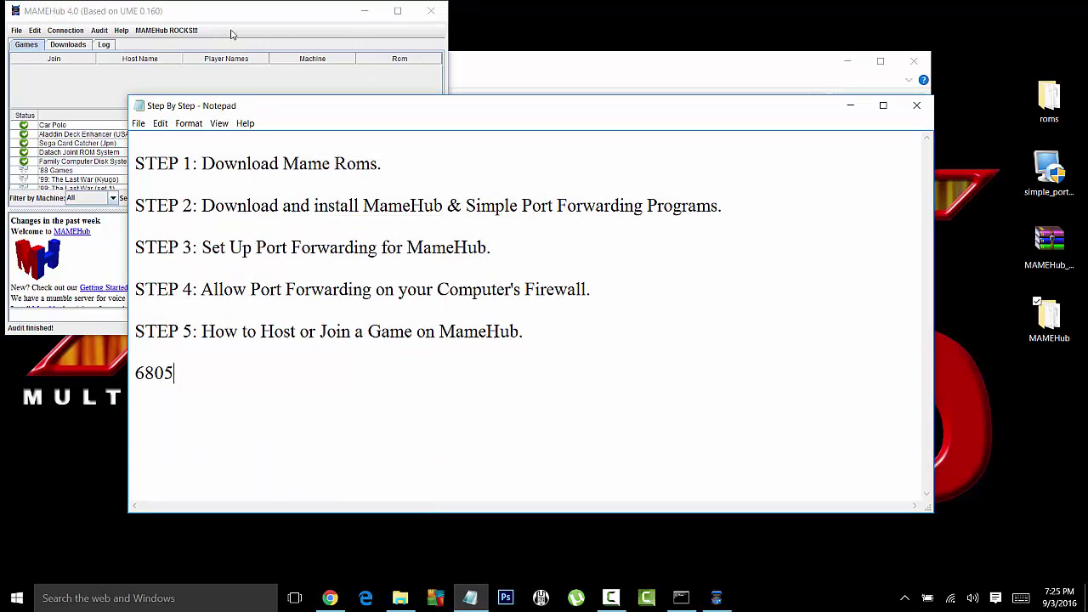
{"action": "left_click", "coordinate": [255, 14]}
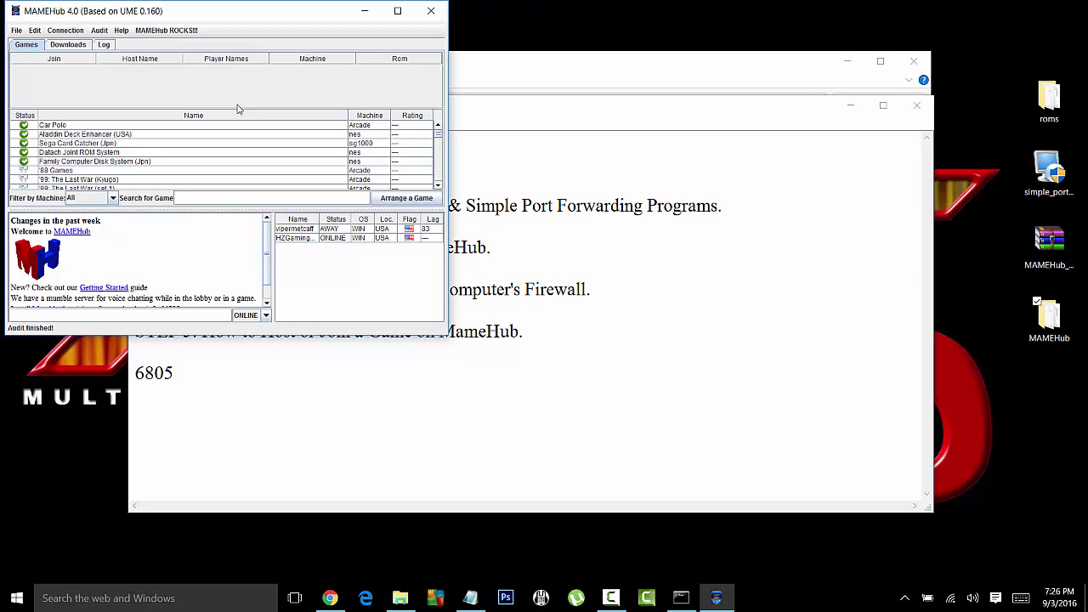
{"action": "left_click", "coordinate": [1044, 186]}
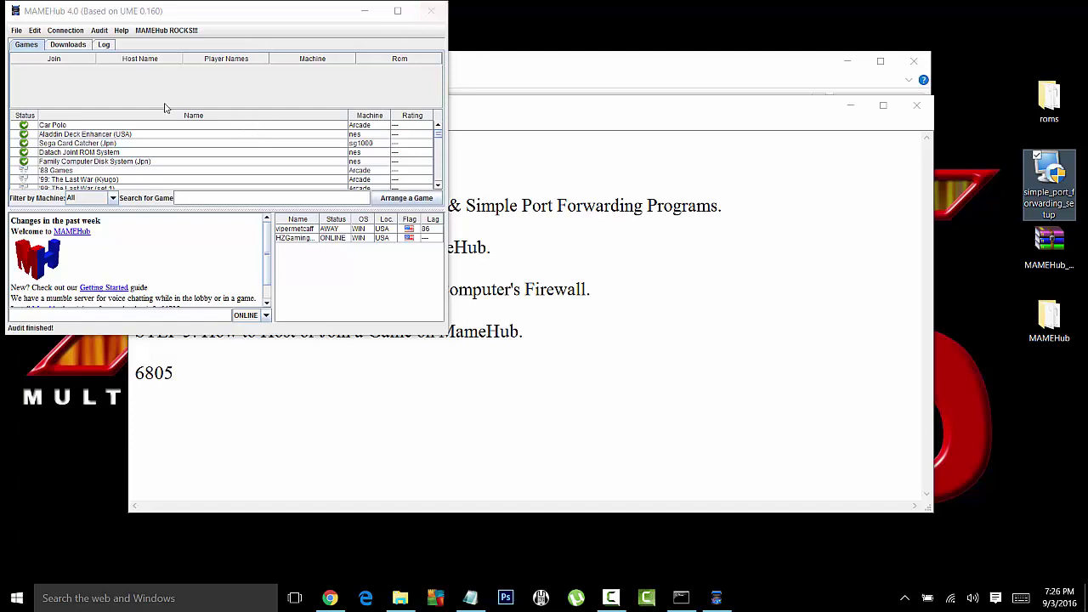
{"action": "left_click", "coordinate": [431, 12]}
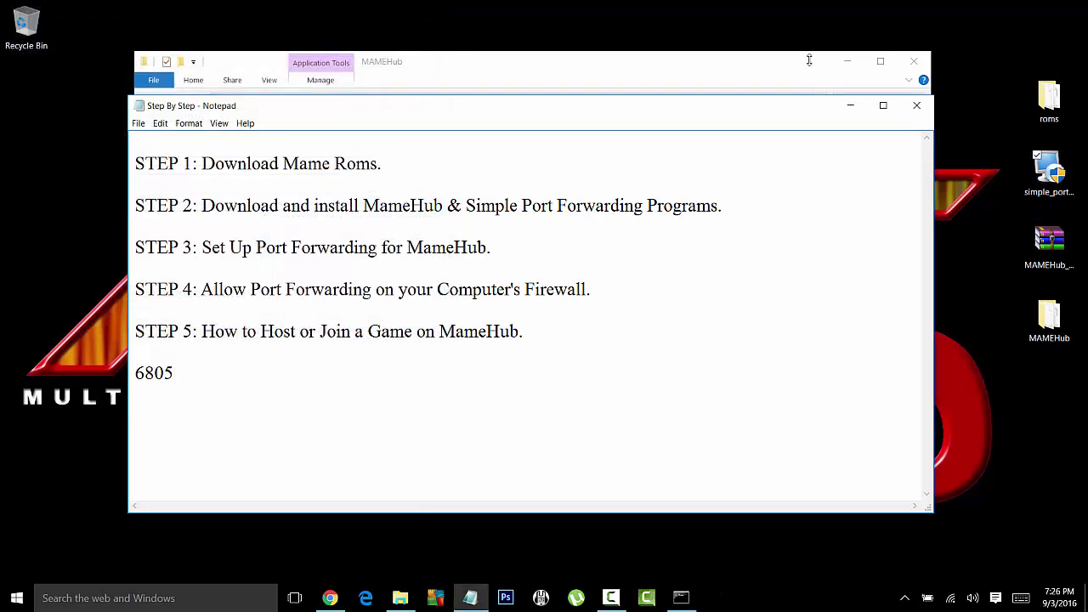
Step: Run UpdateFirewall.bat, minimize Notepad and Explorer, and launch simple_port_forwarding_setup
{"action": "left_click", "coordinate": [849, 105]}
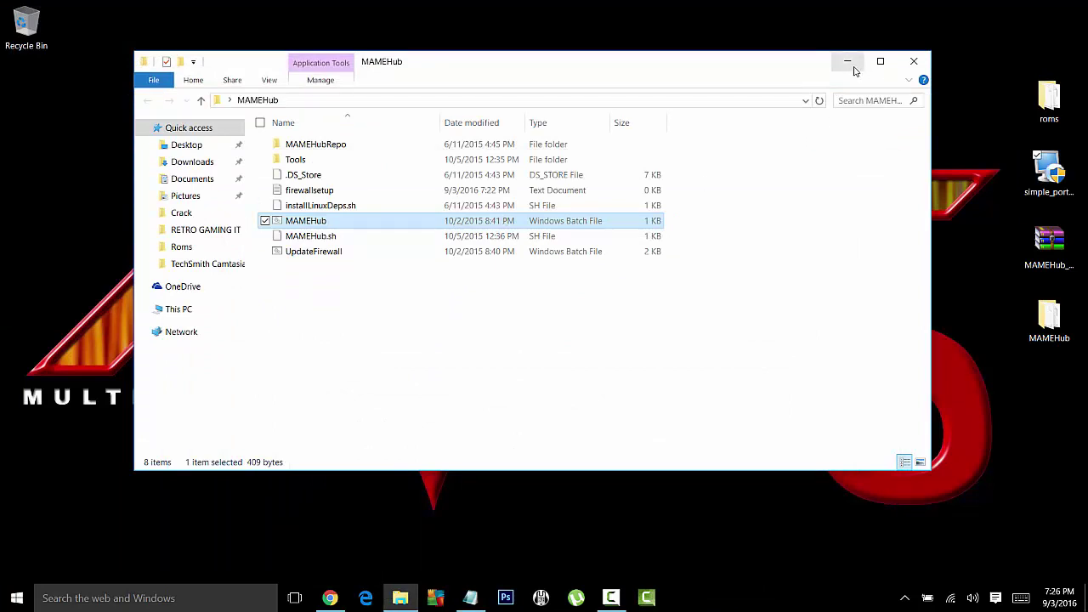
{"action": "double_click", "coordinate": [307, 254]}
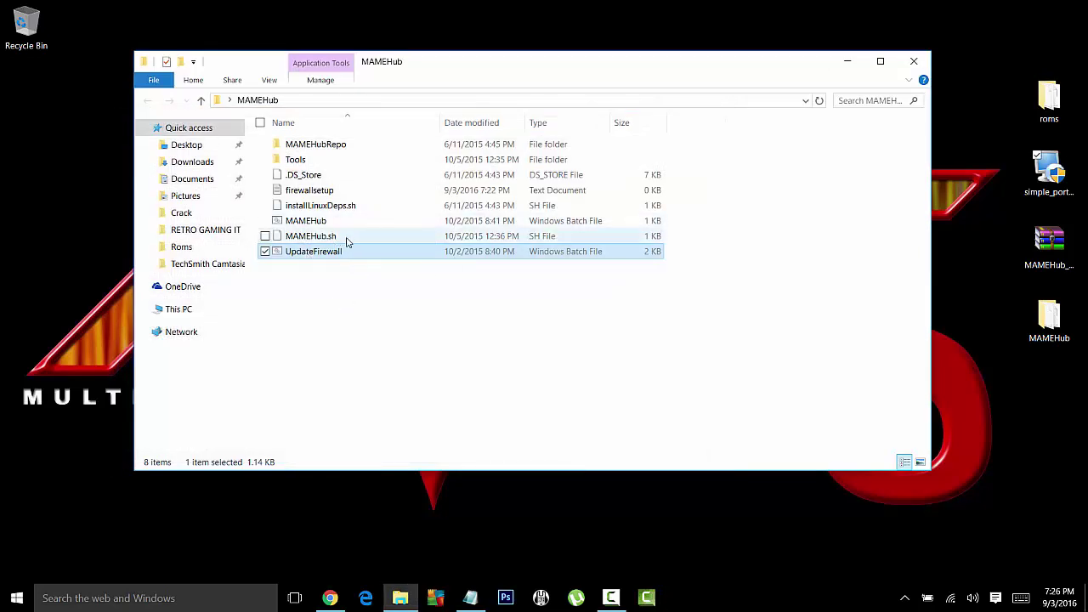
{"action": "left_click", "coordinate": [847, 65]}
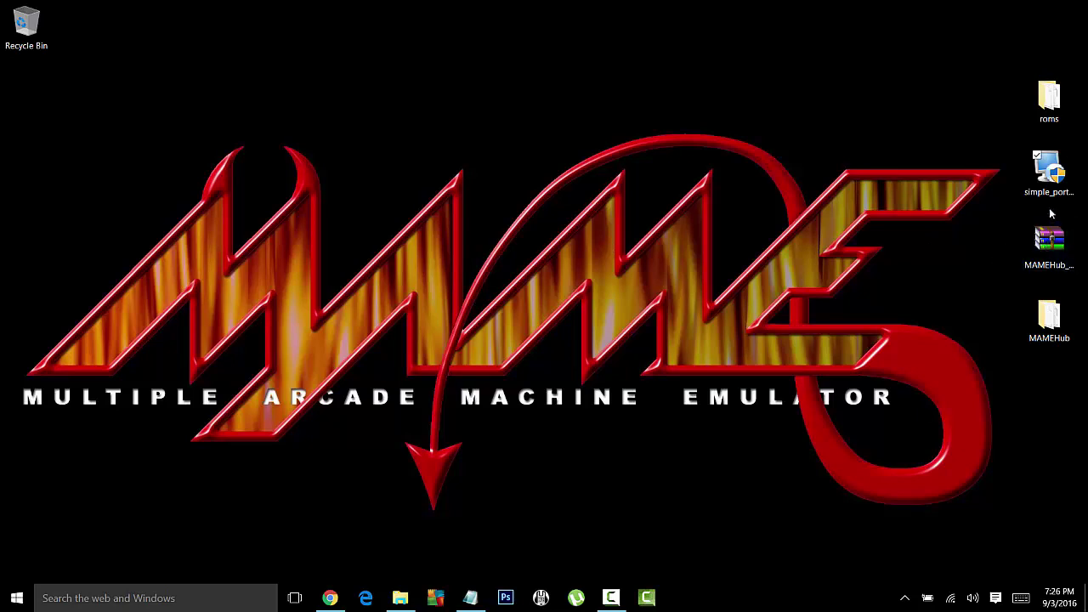
{"action": "left_click", "coordinate": [1052, 177]}
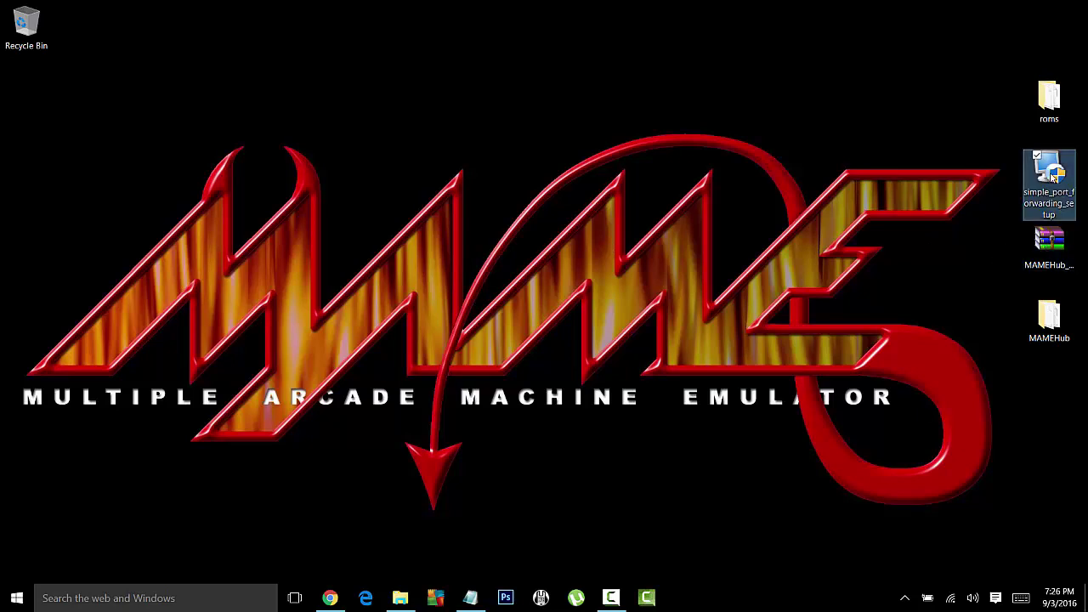
{"action": "double_click", "coordinate": [1052, 177]}
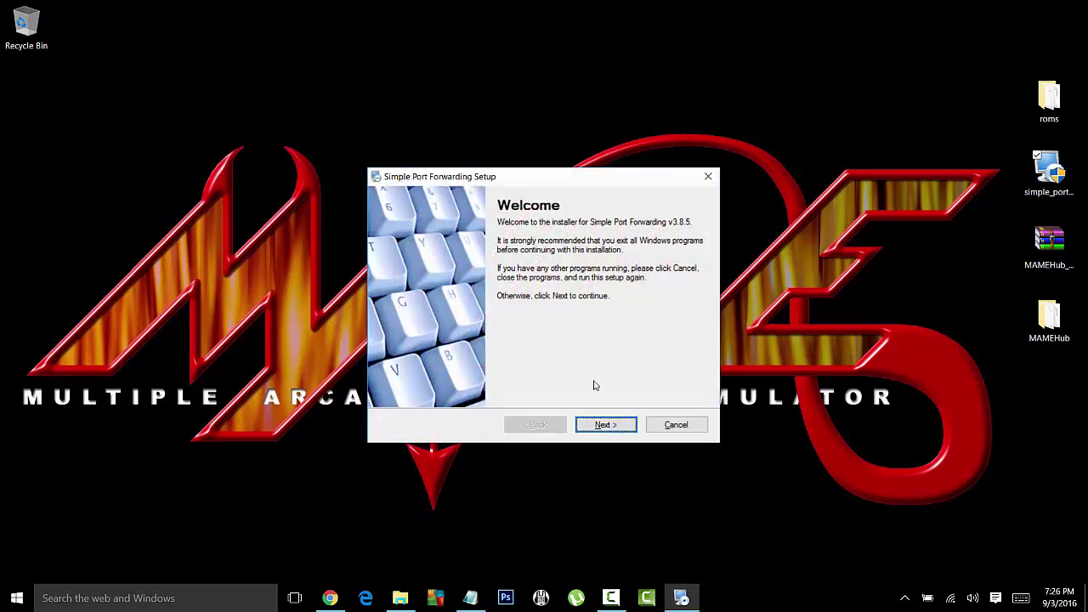
Step: Install Simple Port Forwarding v3.8.5 using the default installation and shortcut folders
{"action": "left_click", "coordinate": [614, 424]}
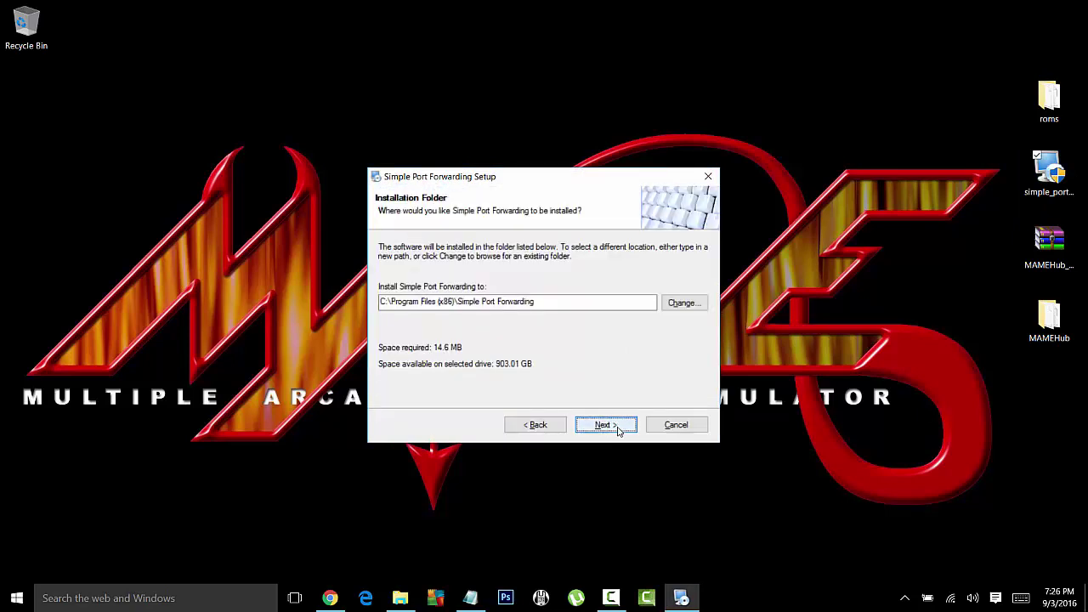
{"action": "left_click", "coordinate": [619, 429]}
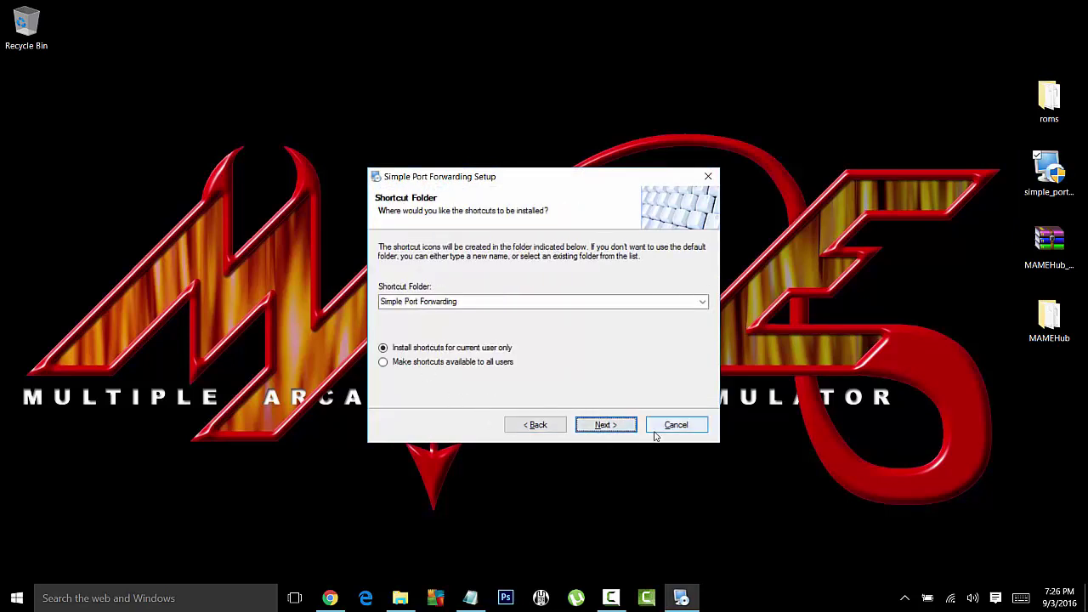
{"action": "left_click", "coordinate": [627, 424]}
{"action": "left_click", "coordinate": [627, 424]}
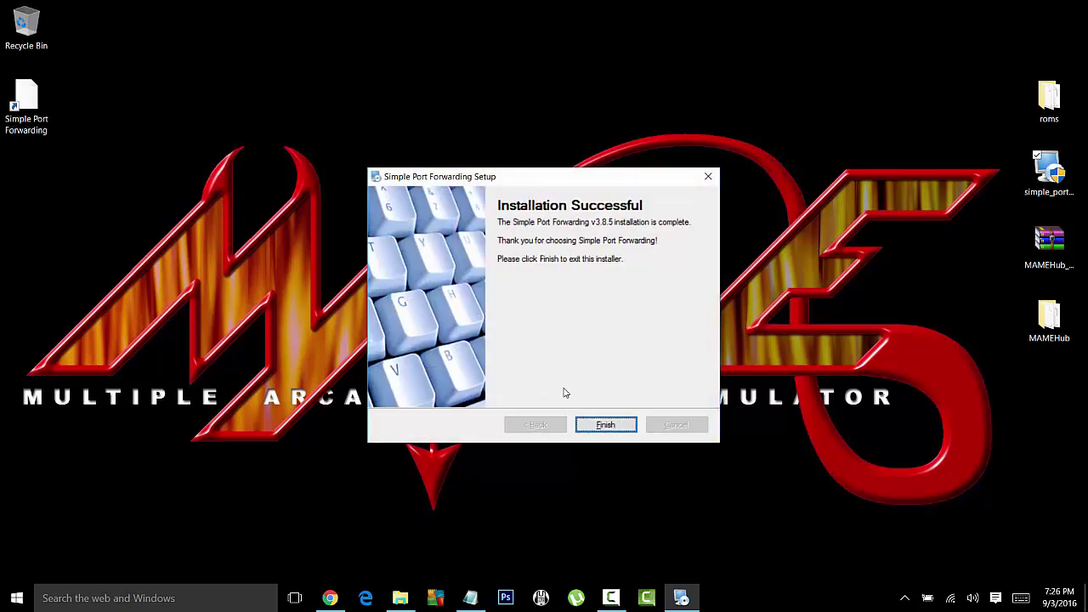
{"action": "left_click", "coordinate": [605, 424]}
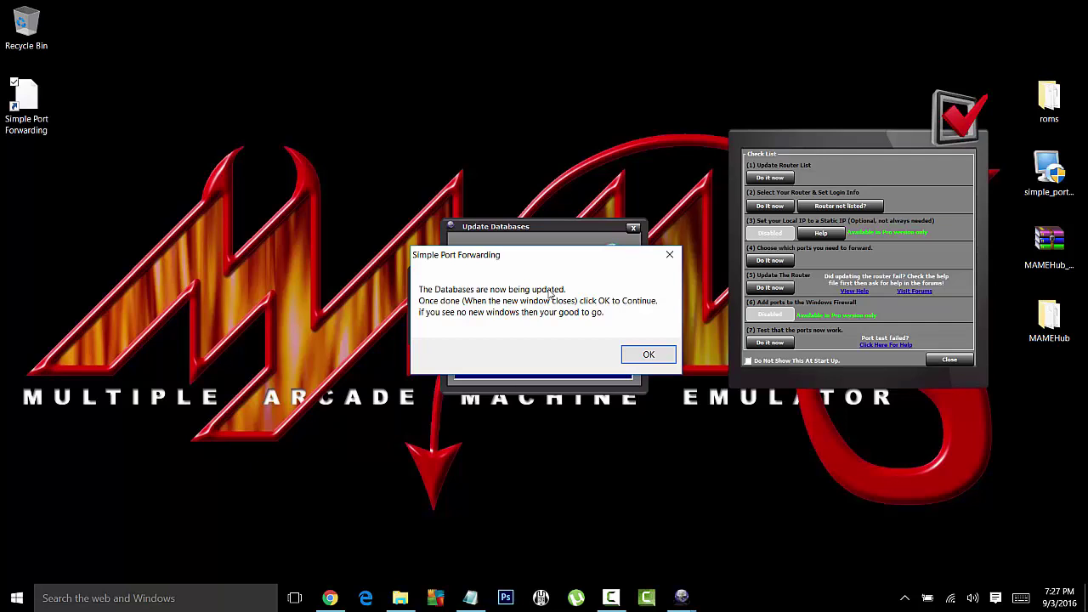
Step: Acknowledge the database update message and close the Check List window
{"action": "left_click", "coordinate": [647, 355]}
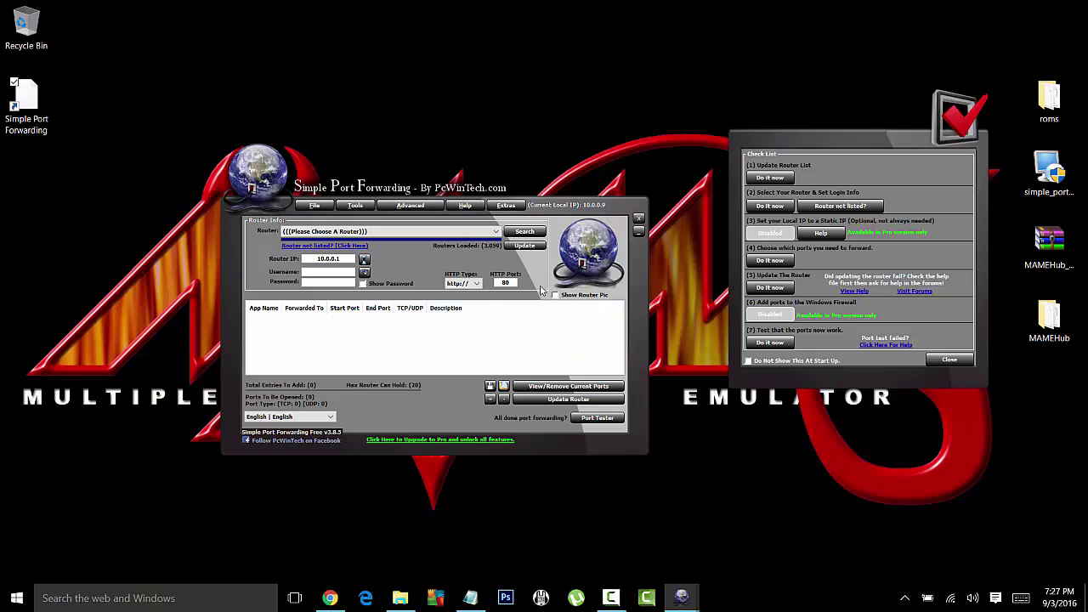
{"action": "left_click_drag", "start_coordinate": [888, 139], "coordinate": [849, 194]}
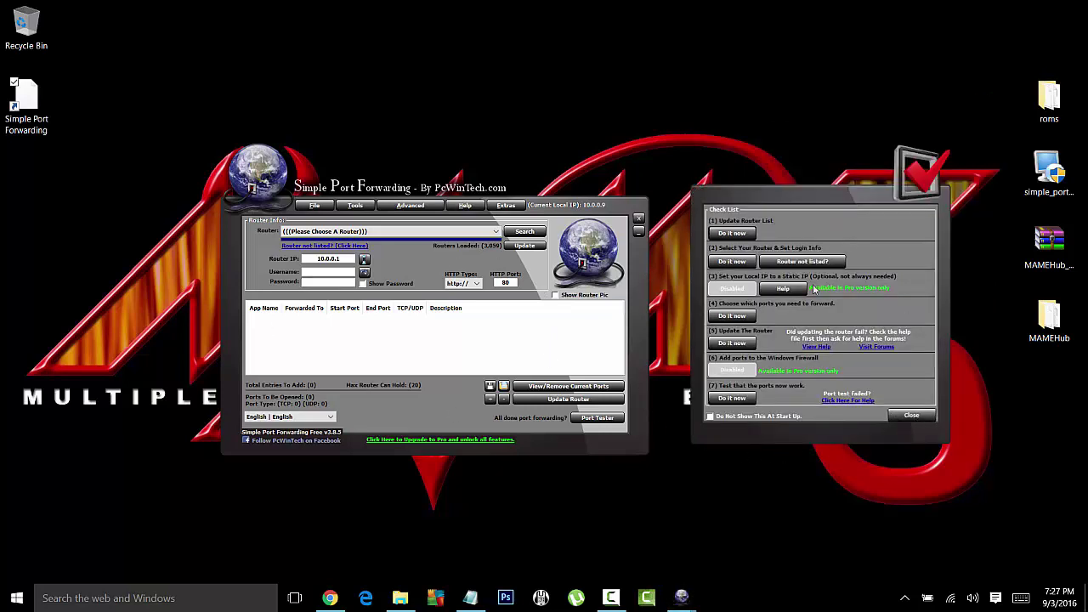
{"action": "left_click", "coordinate": [927, 417]}
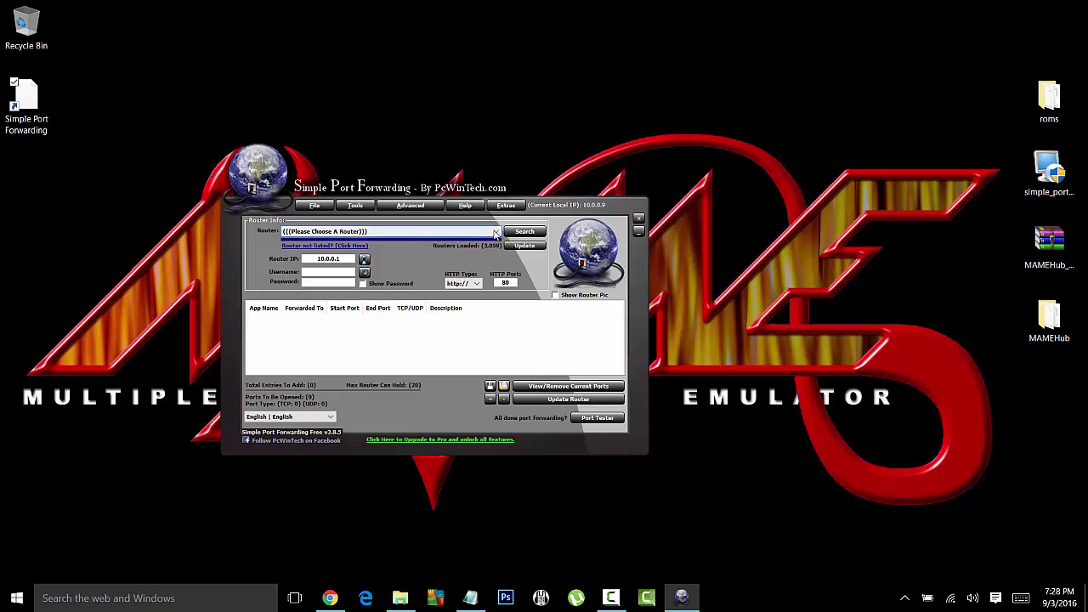
Step: Select Technicolor - TC8305C (Xfinity Firmware) as the router and enter the router password
{"action": "left_click", "coordinate": [495, 232]}
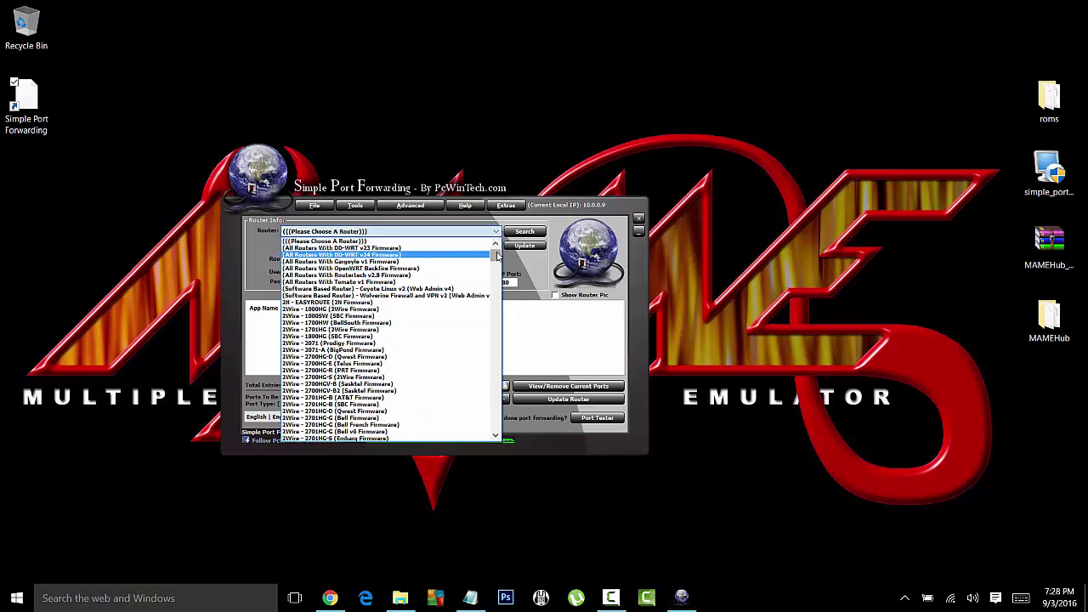
{"action": "left_click_drag", "start_coordinate": [497, 255], "coordinate": [482, 395]}
{"action": "scroll", "coordinate": [358, 299], "scroll_direction": "up", "scroll_amount": 3}
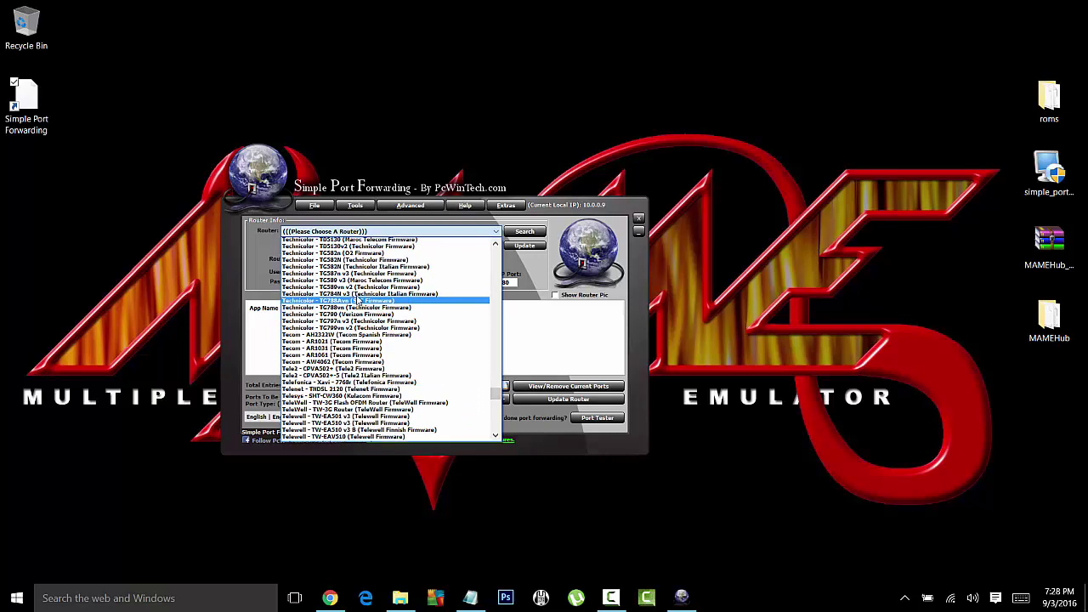
{"action": "scroll", "coordinate": [358, 299], "scroll_direction": "up", "scroll_amount": 1}
{"action": "scroll", "coordinate": [323, 302], "scroll_direction": "up", "scroll_amount": 2}
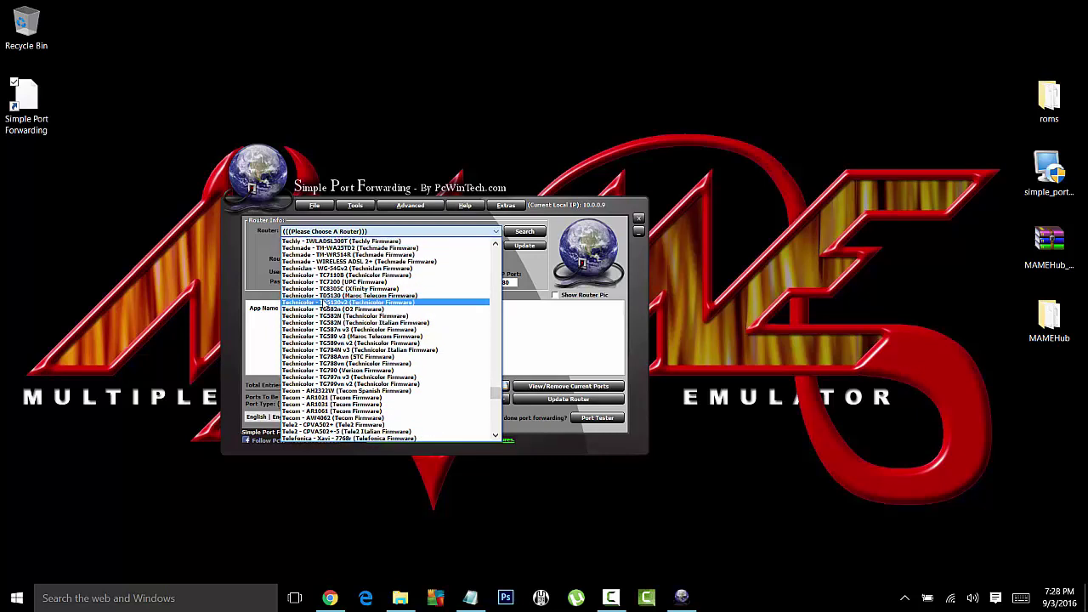
{"action": "scroll", "coordinate": [316, 306], "scroll_direction": "up", "scroll_amount": 1}
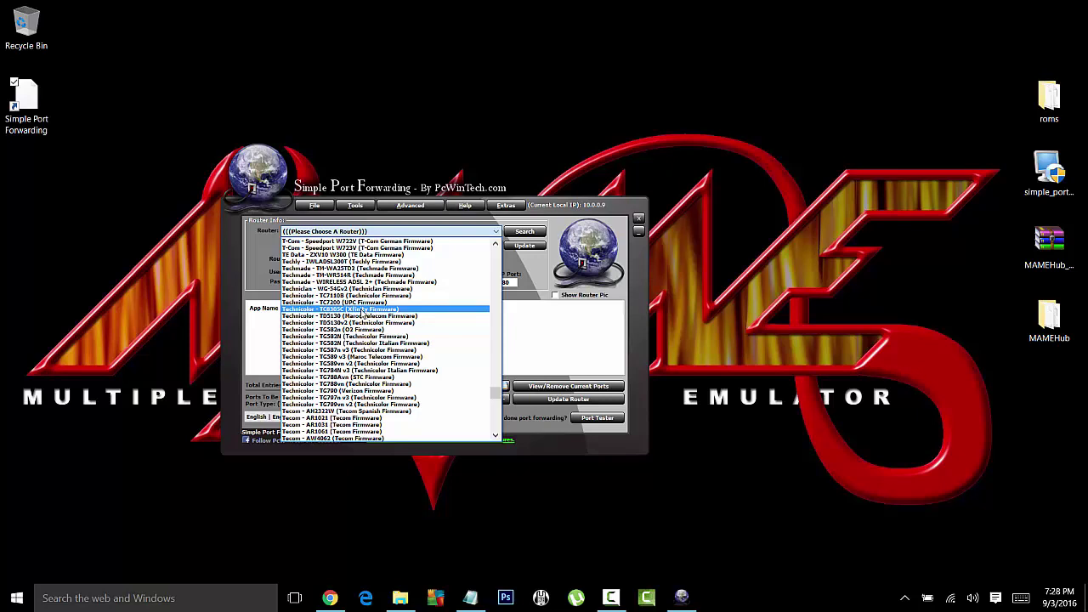
{"action": "left_click", "coordinate": [363, 311]}
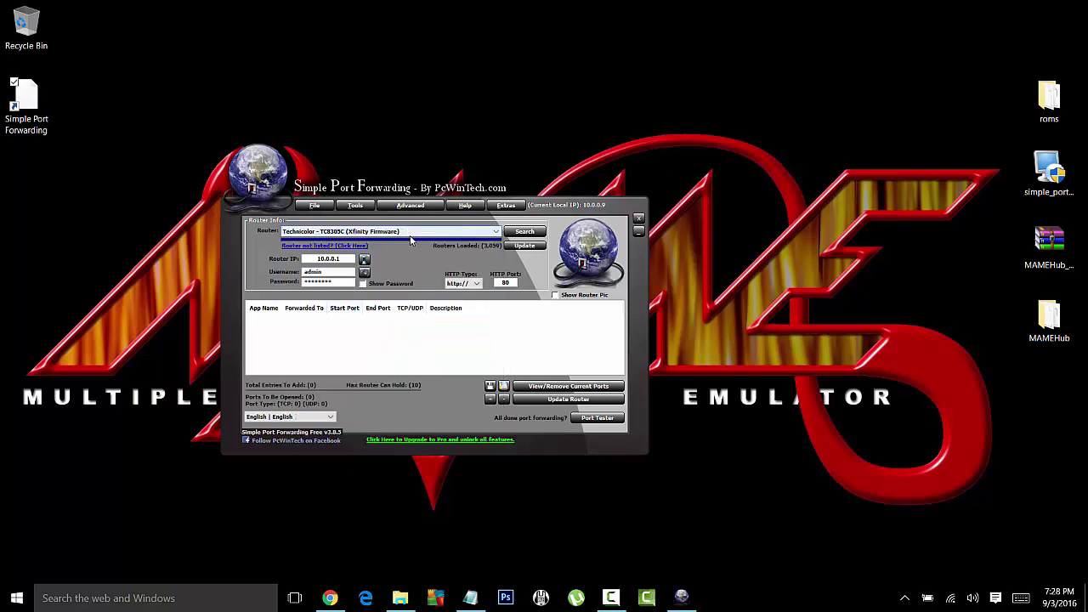
{"action": "double_click", "coordinate": [327, 282]}
{"action": "type", "text": "******"}
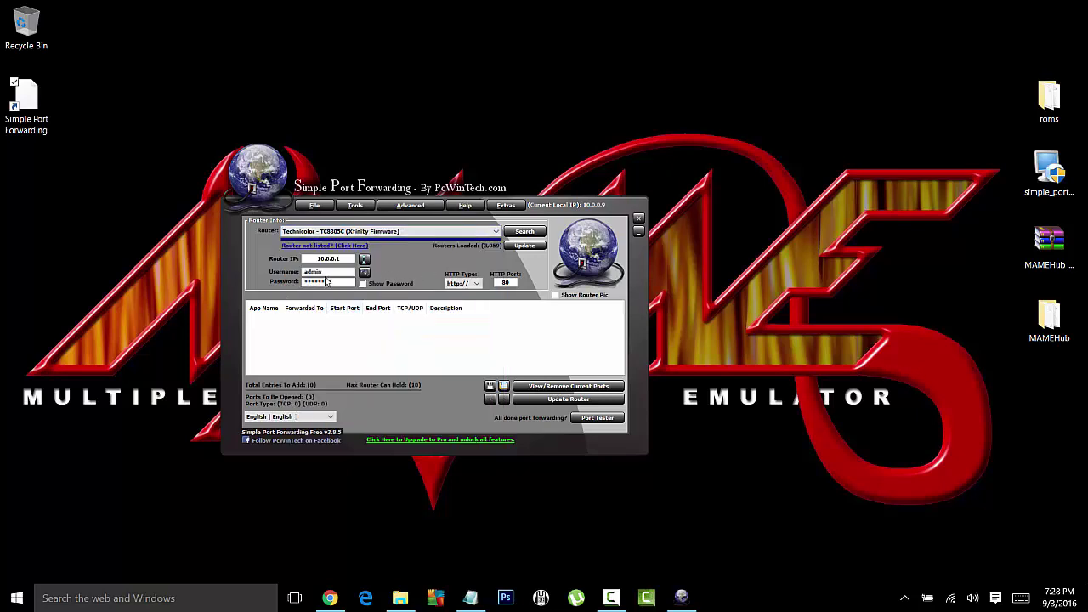
{"action": "type", "text": "**"}
Step: Start a custom port-forward entry named MameHub1 with TCP as its type
{"action": "right_click", "coordinate": [405, 331]}
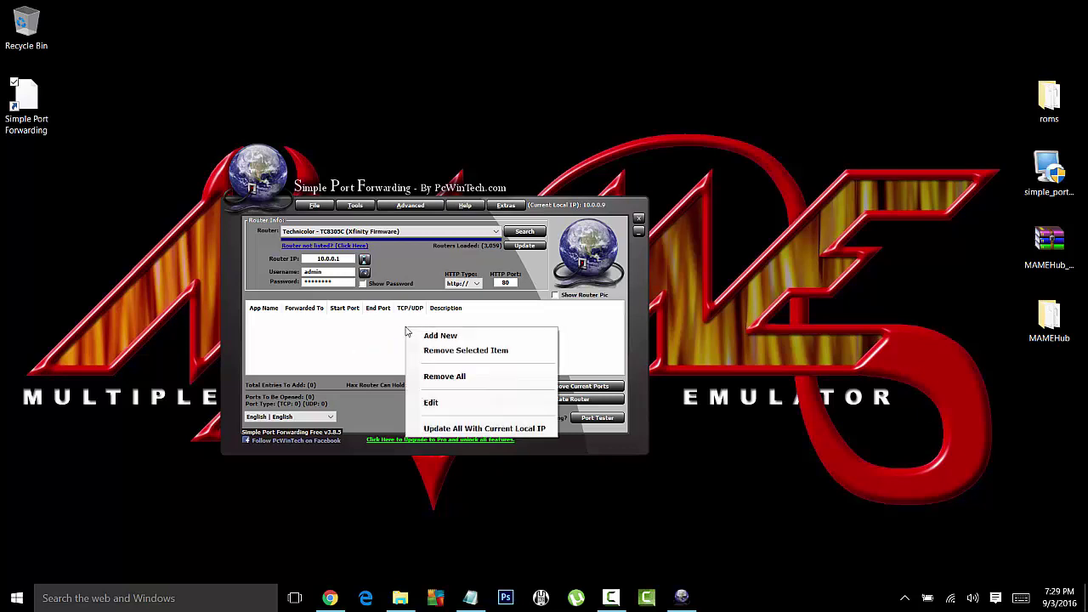
{"action": "left_click", "coordinate": [431, 337]}
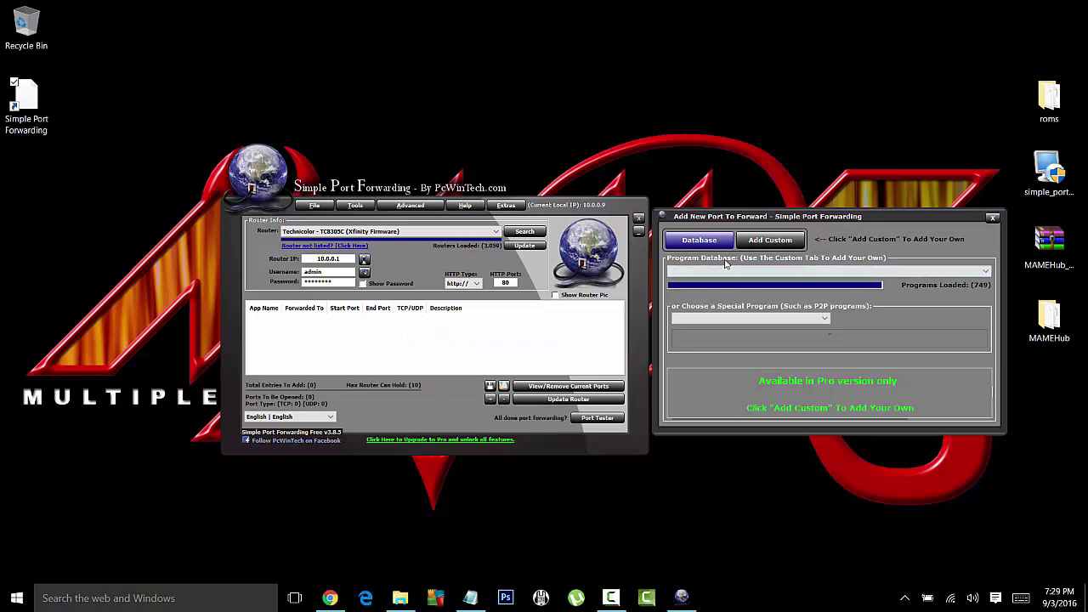
{"action": "left_click", "coordinate": [756, 242]}
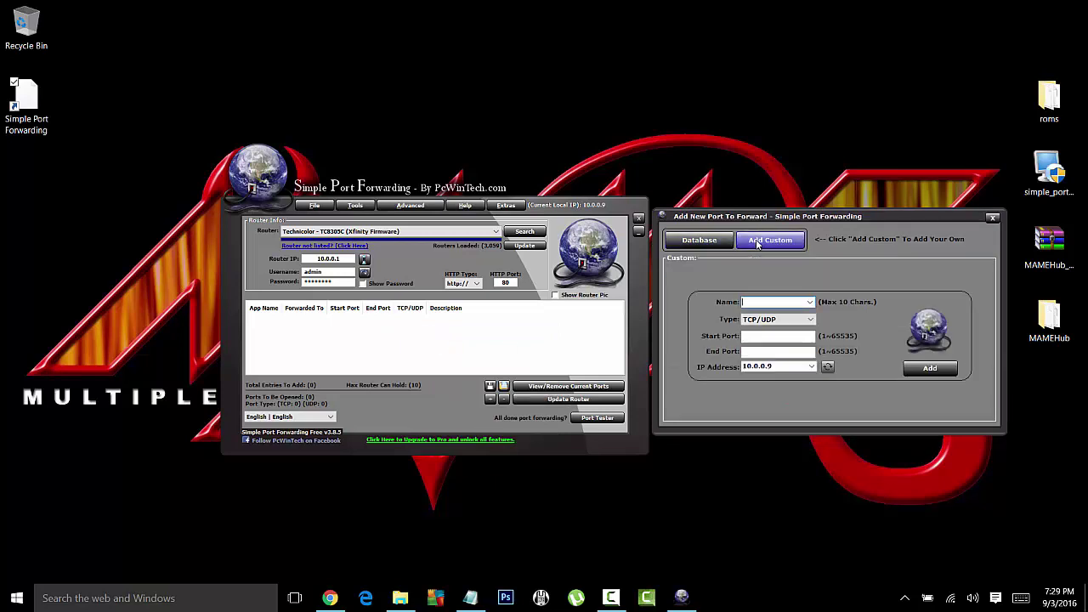
{"action": "left_click", "coordinate": [781, 302]}
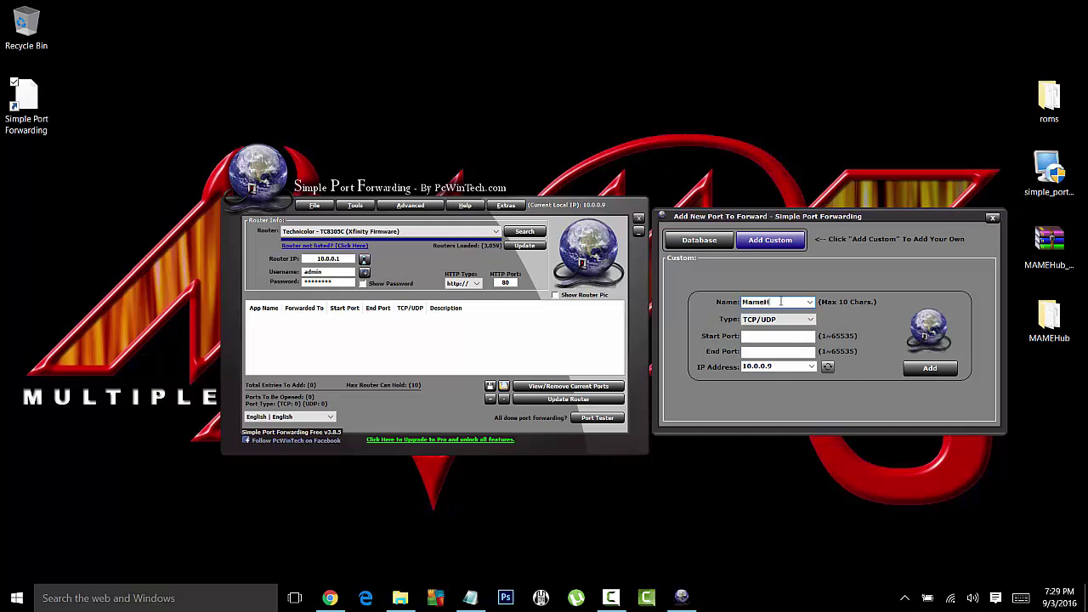
{"action": "type", "text": "MameHub1"}
{"action": "left_click", "coordinate": [777, 319]}
{"action": "left_click", "coordinate": [775, 332]}
{"action": "left_click", "coordinate": [766, 320]}
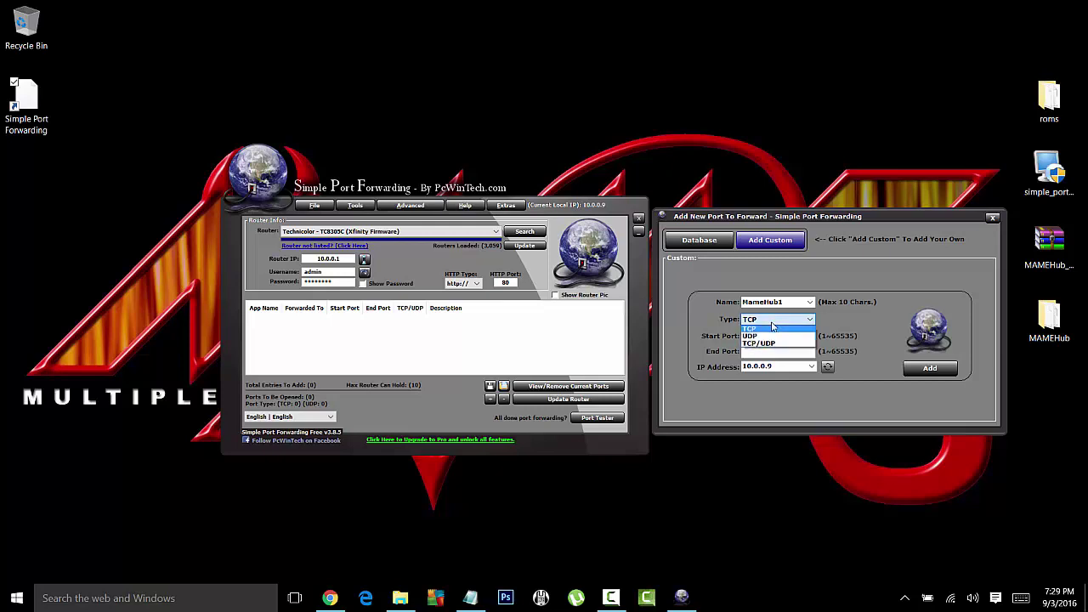
{"action": "left_click", "coordinate": [764, 329]}
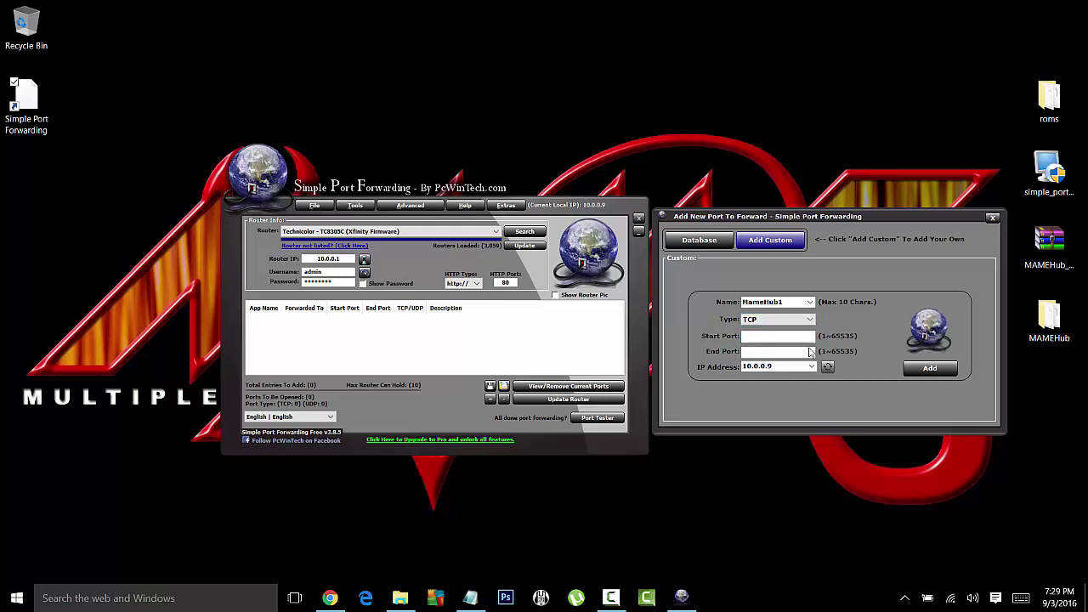
Step: Add the MameHub1 rule for ports 6805–6806, then begin naming a second entry MameHub2
{"action": "left_click", "coordinate": [772, 335]}
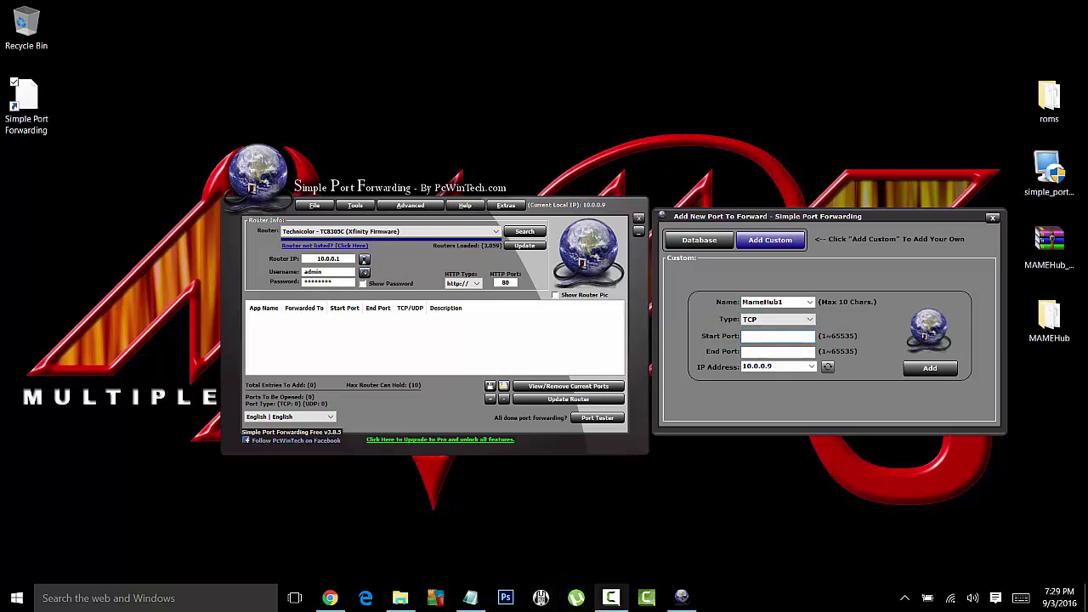
{"action": "left_click", "coordinate": [471, 598]}
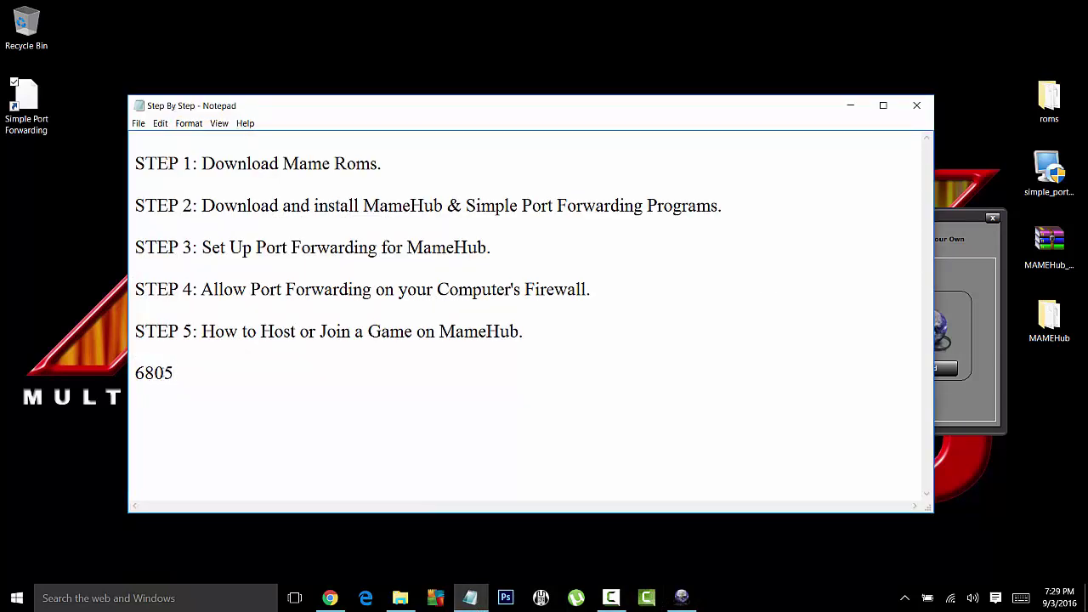
{"action": "left_click", "coordinate": [845, 106]}
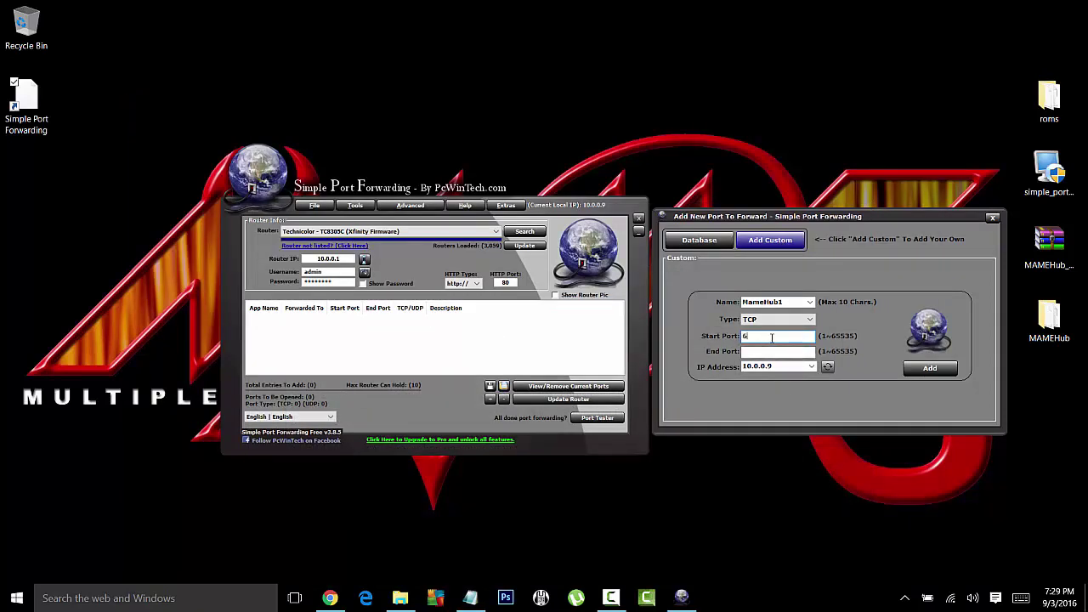
{"action": "left_click", "coordinate": [775, 352]}
{"action": "left_click", "coordinate": [767, 337]}
{"action": "left_click", "coordinate": [770, 353]}
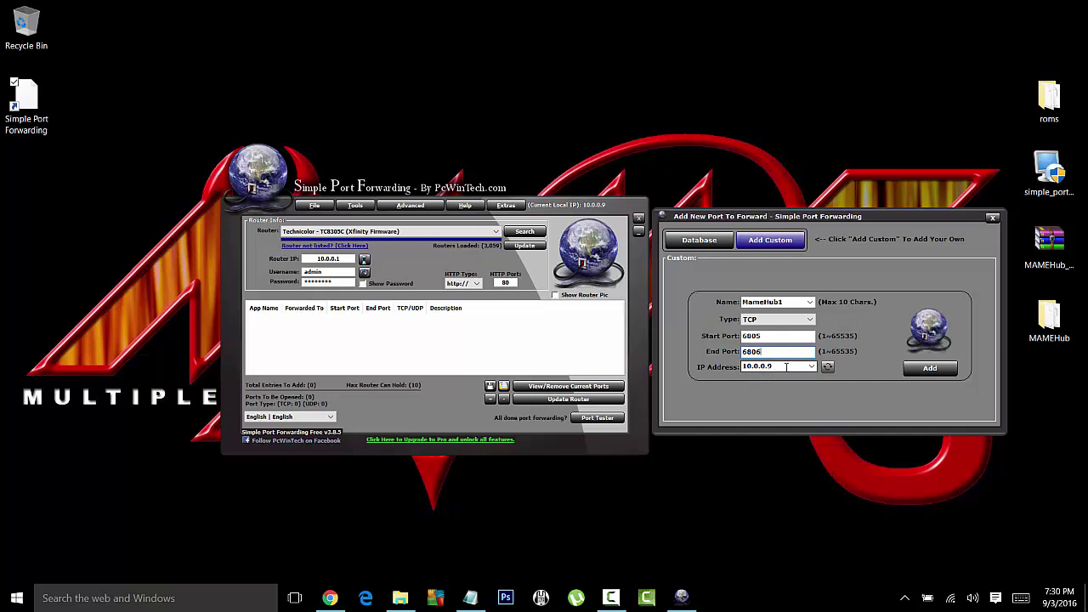
{"action": "left_click", "coordinate": [932, 369]}
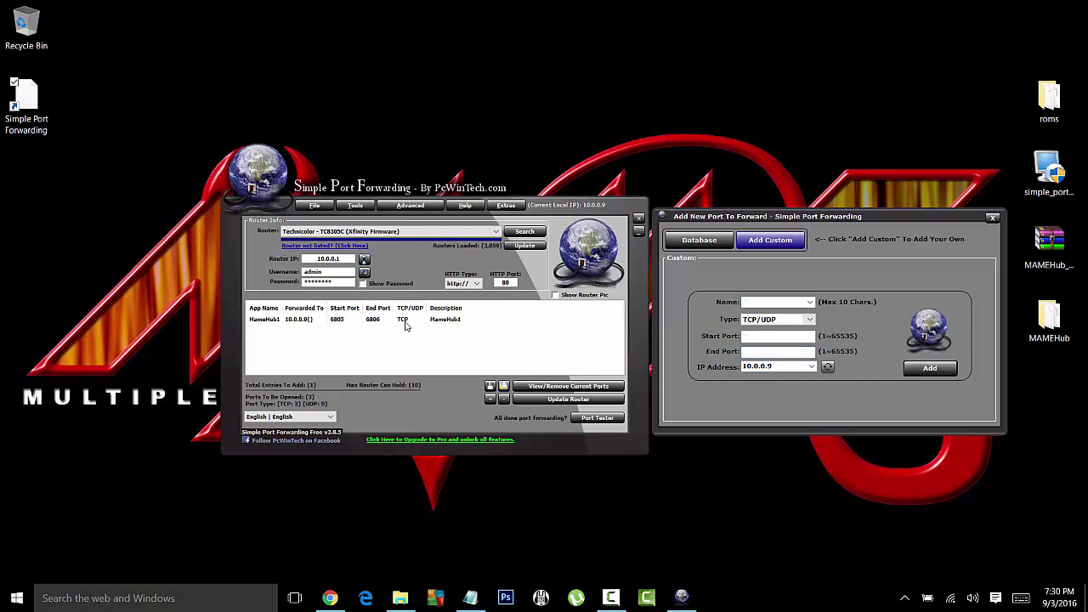
{"action": "left_click", "coordinate": [797, 300]}
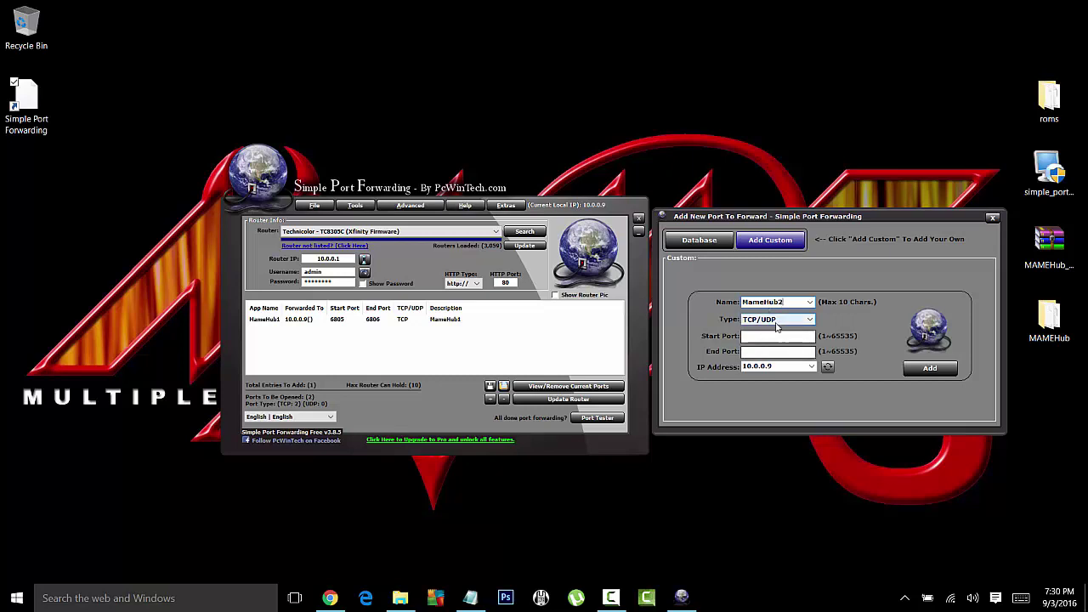
Step: Add MameHub2 as a UDP rule for ports 6805–6806 and close the add dialog
{"action": "left_click", "coordinate": [782, 320]}
{"action": "left_click", "coordinate": [770, 340]}
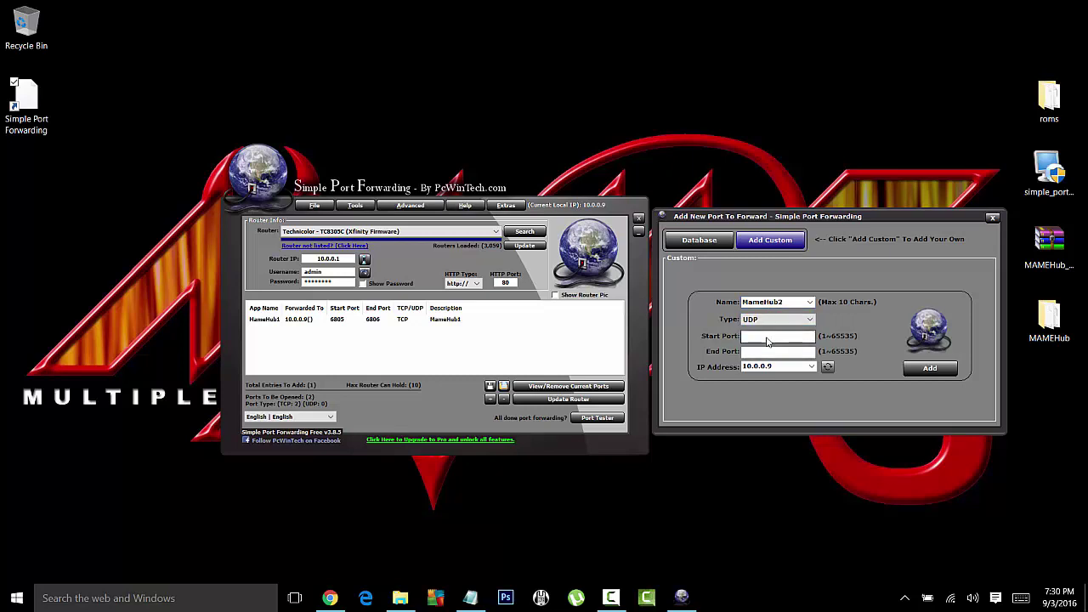
{"action": "left_click", "coordinate": [770, 335]}
{"action": "type", "text": "6805"}
{"action": "left_click", "coordinate": [755, 351]}
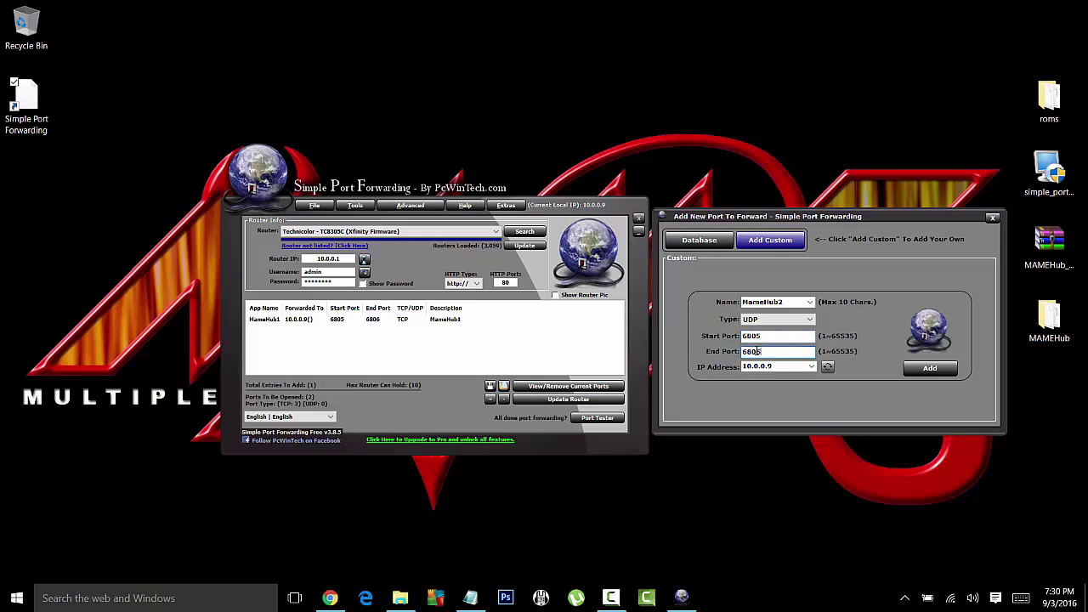
{"action": "type", "text": "6805"}
{"action": "key", "text": "BackSpace"}
{"action": "type", "text": "6"}
{"action": "left_click", "coordinate": [926, 369]}
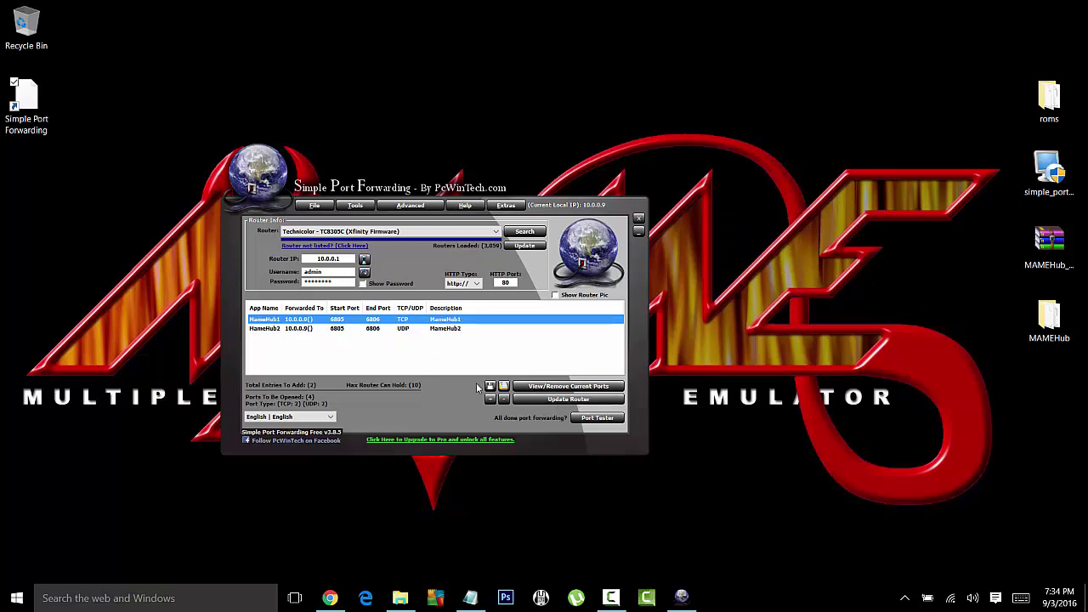
{"action": "left_click", "coordinate": [541, 401]}
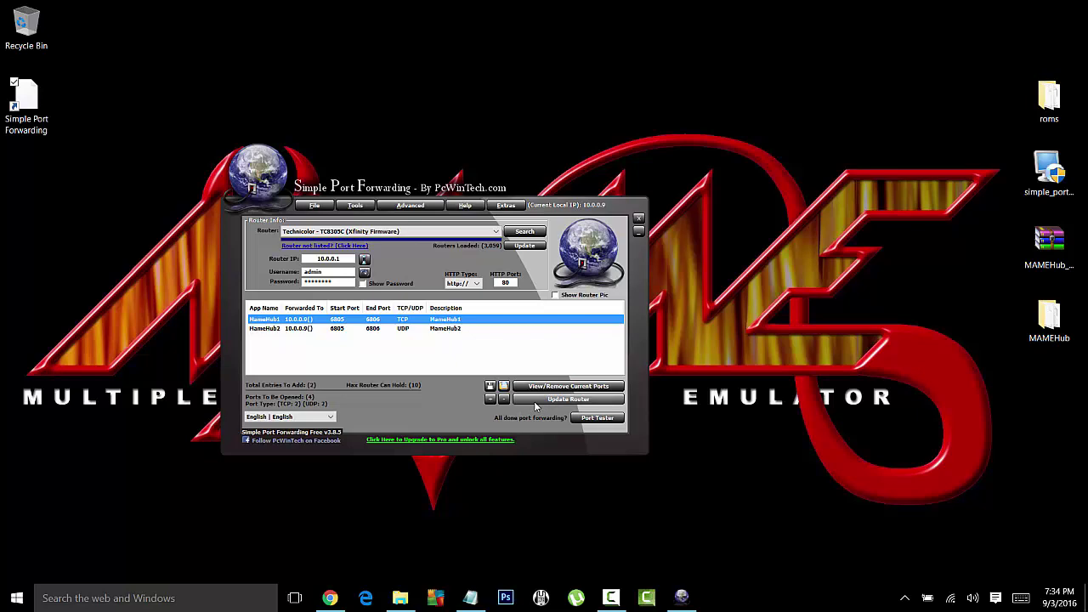
Step: Update the router with the MameHub rules, cancel the duplicate rule, and close Job Status
{"action": "left_click", "coordinate": [533, 401]}
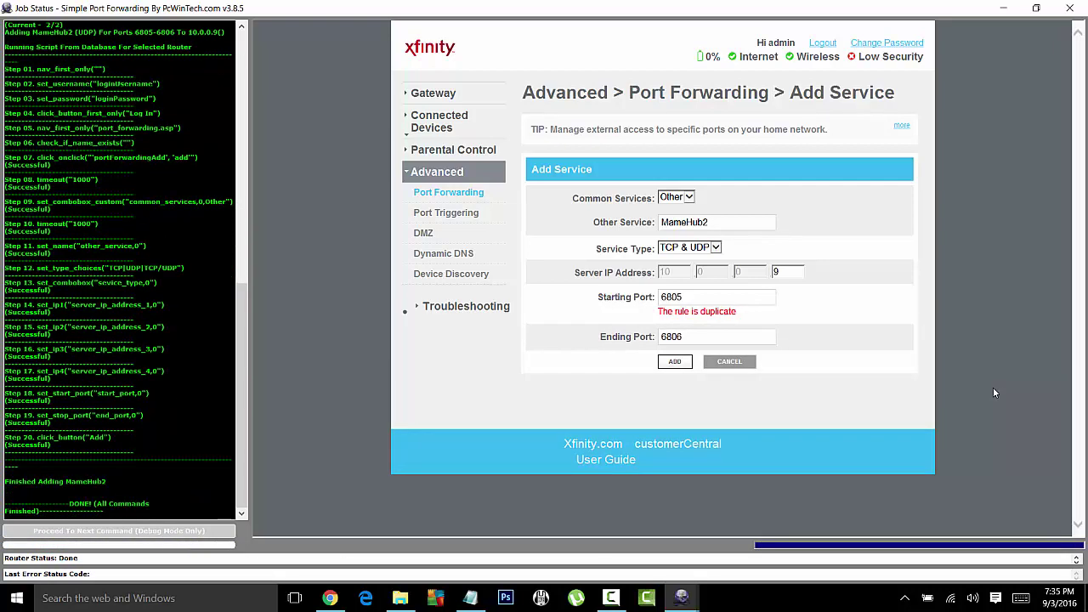
{"action": "left_click", "coordinate": [729, 362]}
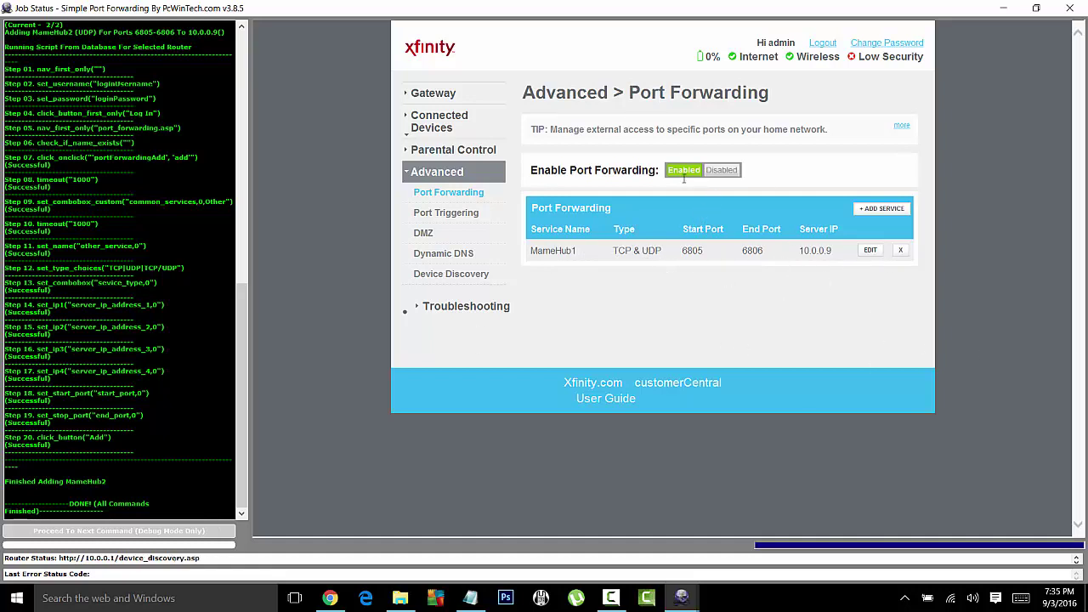
{"action": "left_click", "coordinate": [1071, 10]}
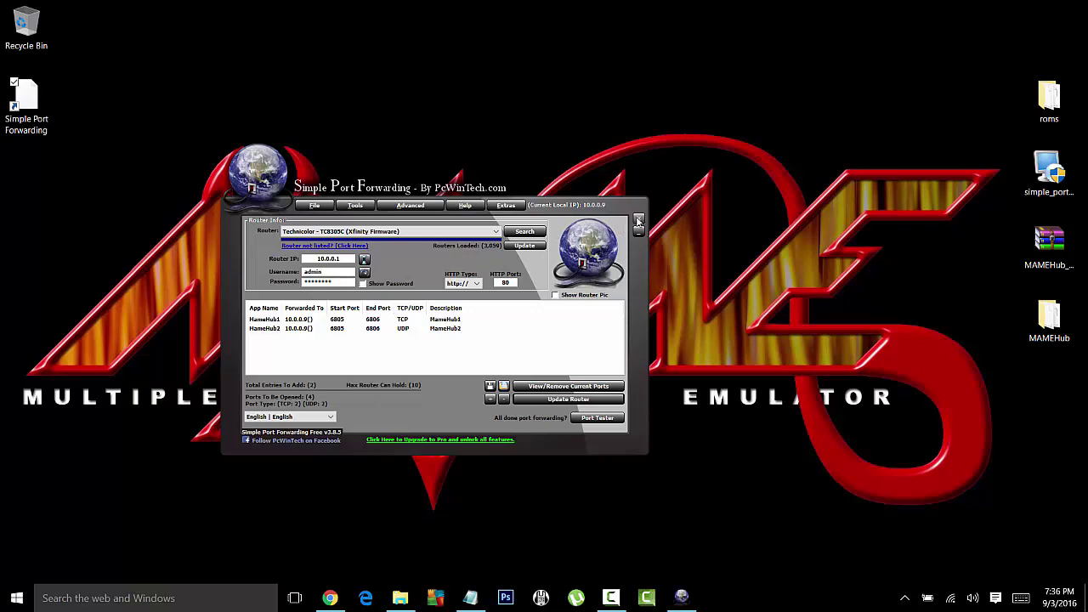
Step: Close Simple Port Forwarding, relaunch MAMEHub.bat, log in, and dismiss the port 6805 warning
{"action": "left_click", "coordinate": [638, 219]}
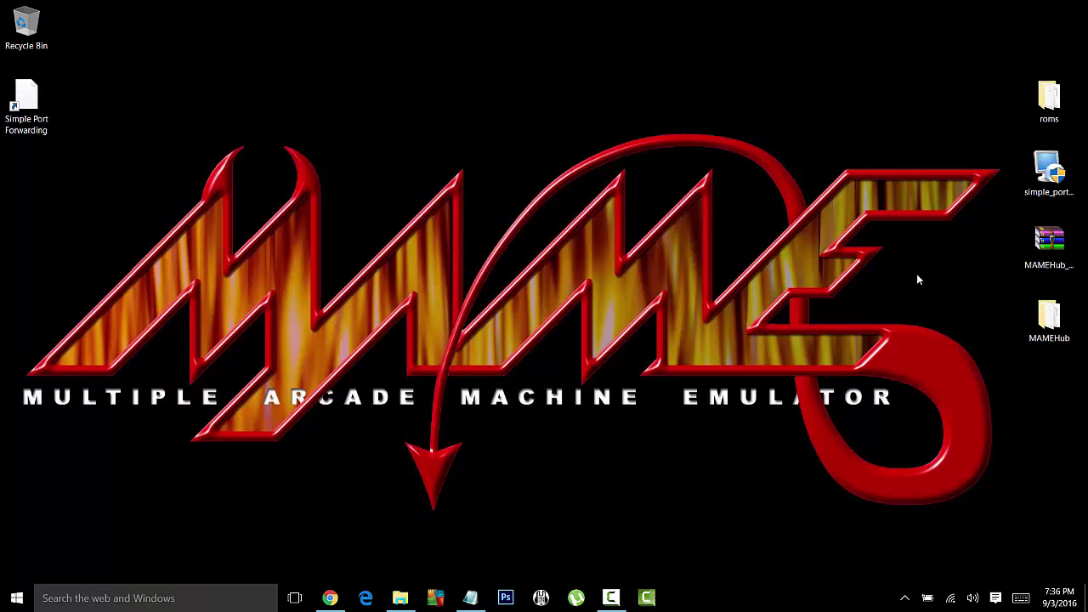
{"action": "double_click", "coordinate": [1048, 317]}
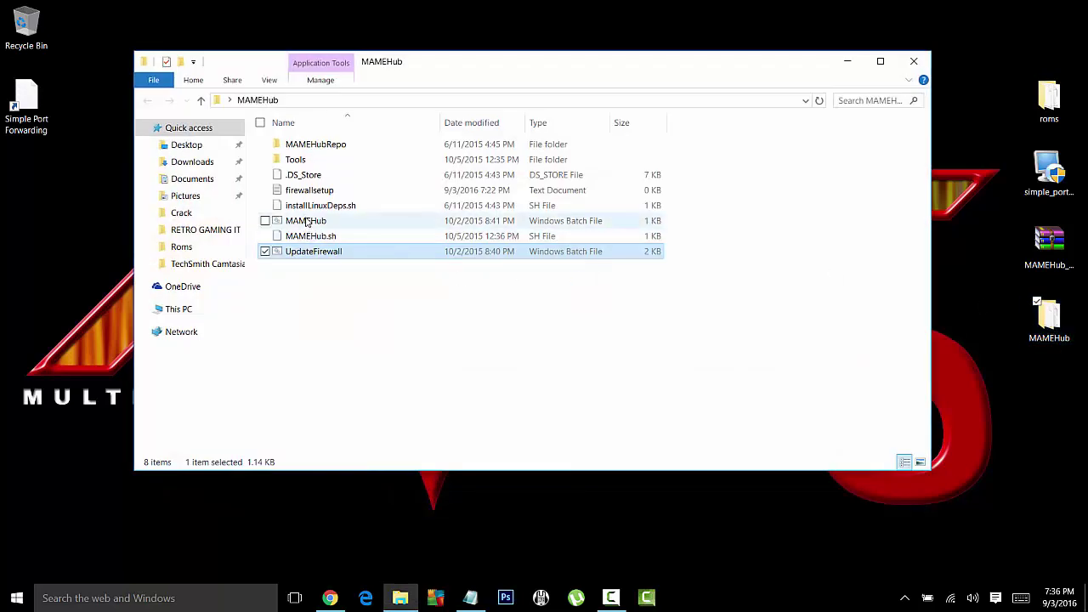
{"action": "double_click", "coordinate": [306, 221]}
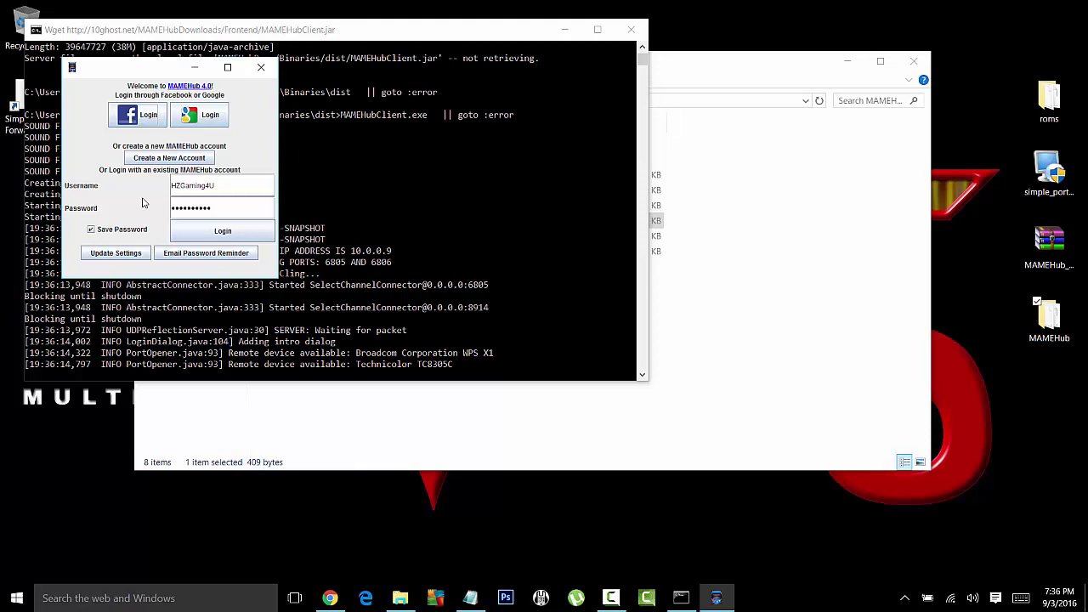
{"action": "left_click", "coordinate": [217, 234]}
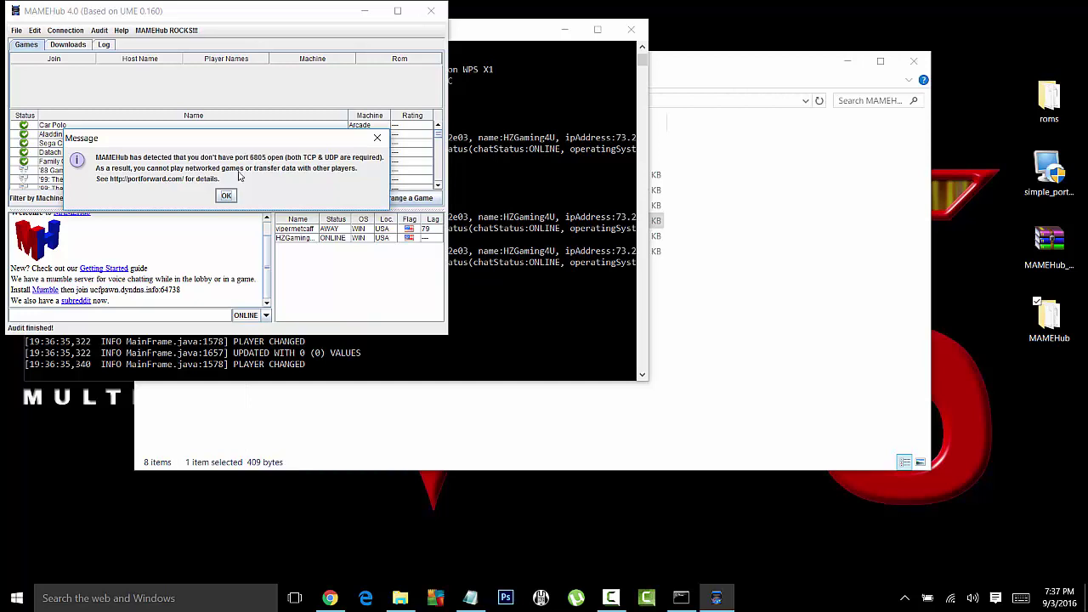
{"action": "left_click", "coordinate": [228, 195]}
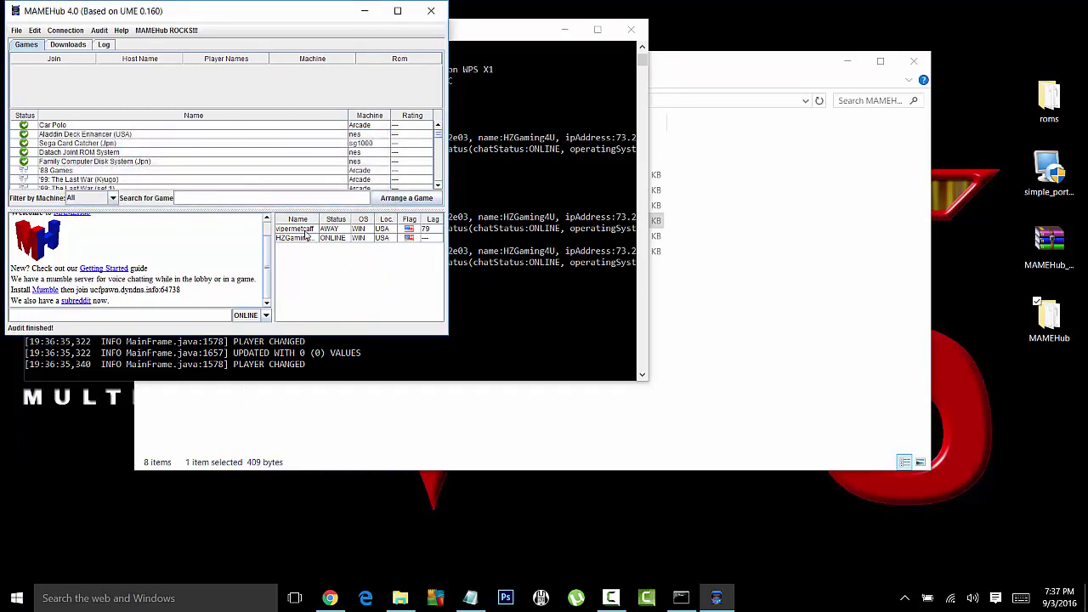
Step: Close the MAMEHub client and its console, then minimize the MAMEHub folder window
{"action": "left_click", "coordinate": [306, 231]}
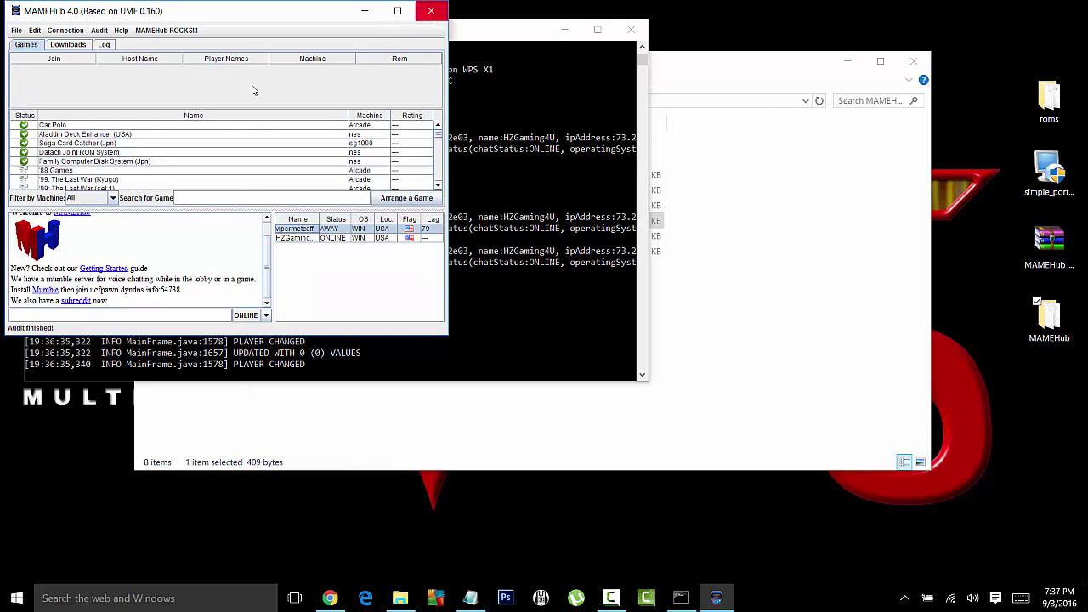
{"action": "left_click", "coordinate": [432, 12]}
{"action": "left_click", "coordinate": [626, 32]}
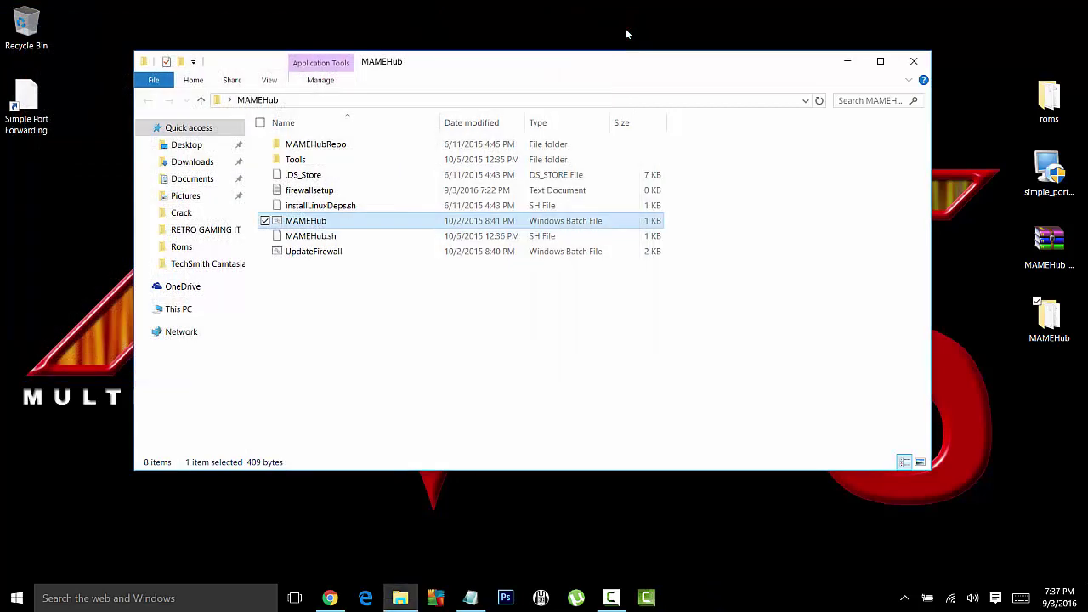
{"action": "left_click", "coordinate": [848, 63]}
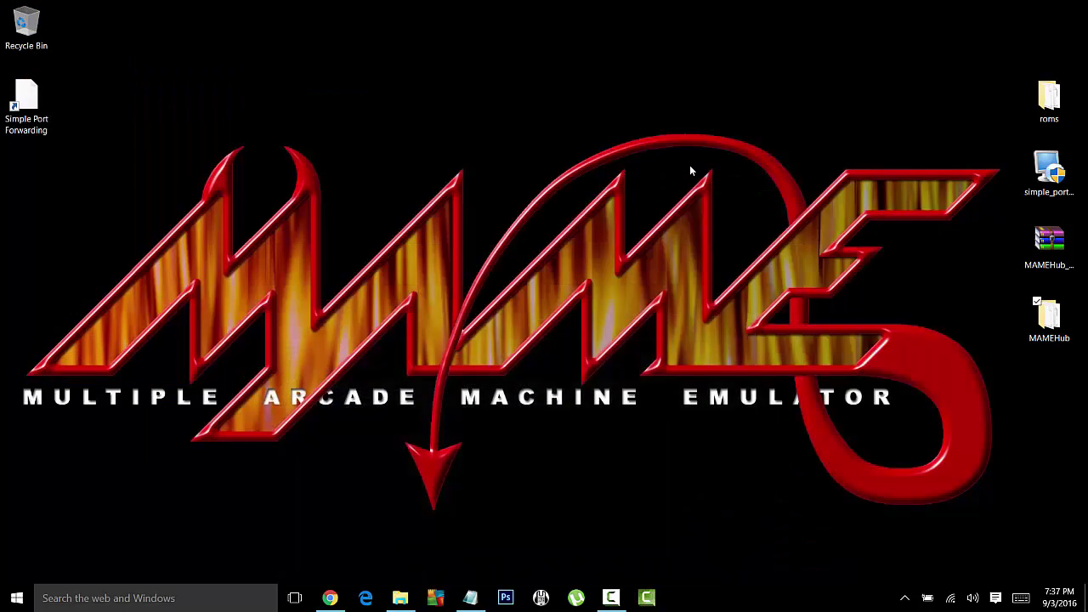
Step: Reach Windows Firewall through Control Panel's System and Security, then open Advanced settings
{"action": "left_click", "coordinate": [94, 597]}
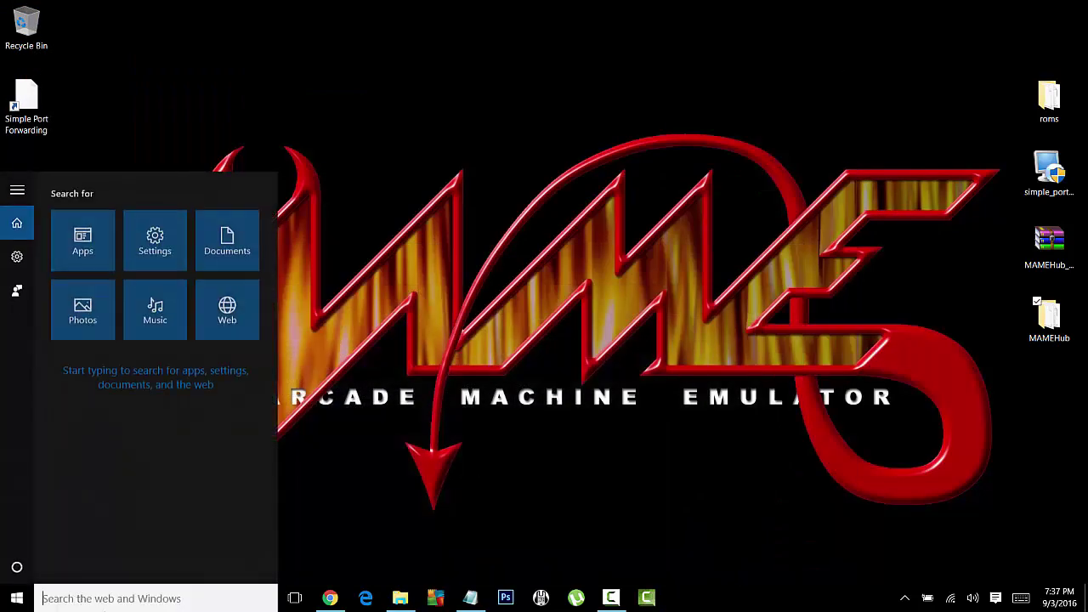
{"action": "type", "text": "control"}
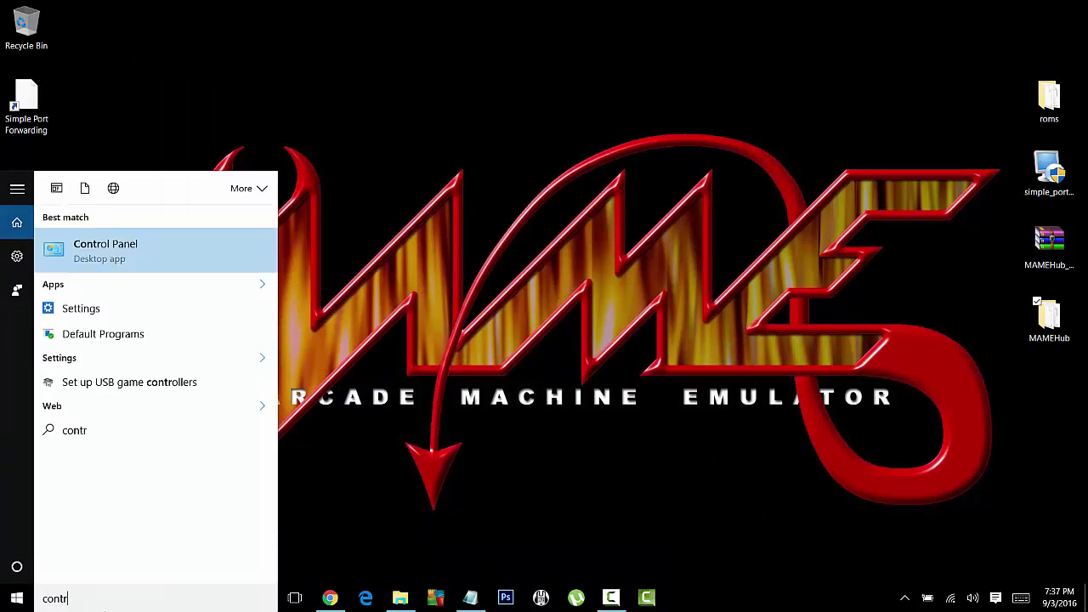
{"action": "left_click", "coordinate": [95, 248]}
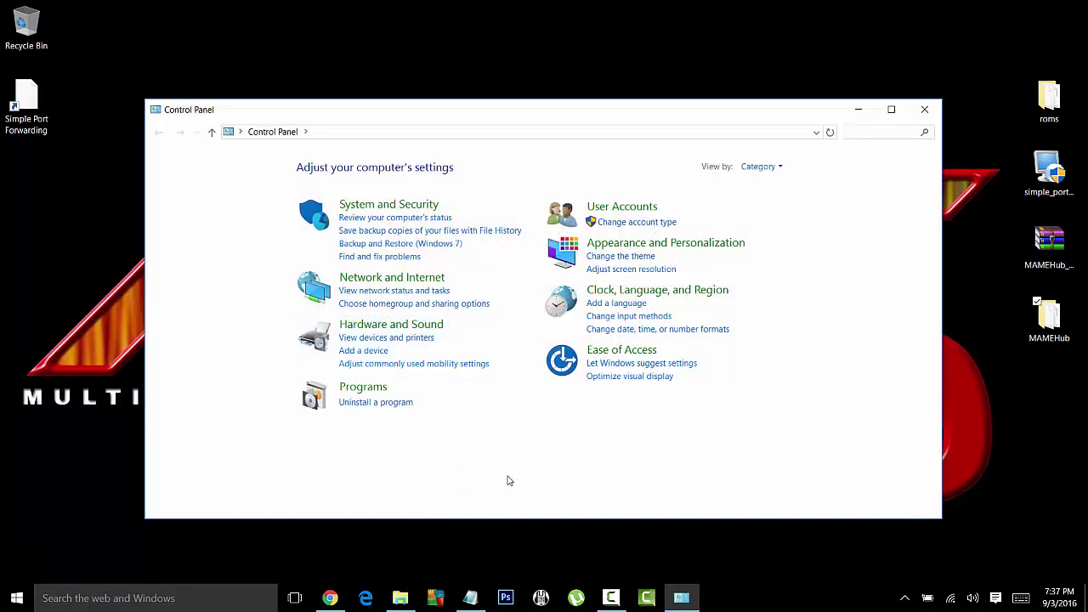
{"action": "left_click", "coordinate": [387, 205]}
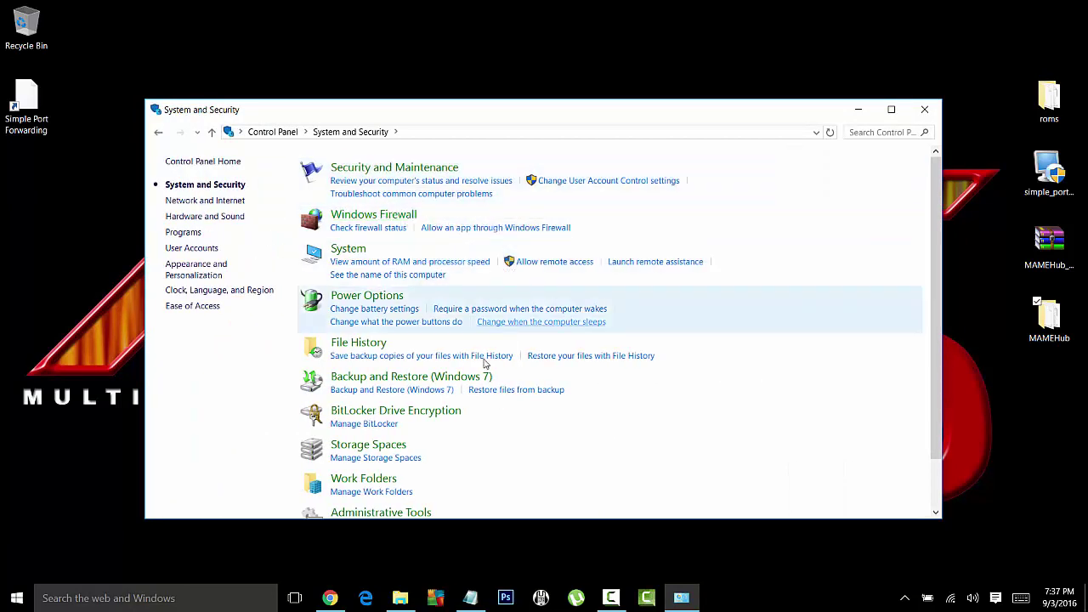
{"action": "left_click", "coordinate": [381, 215]}
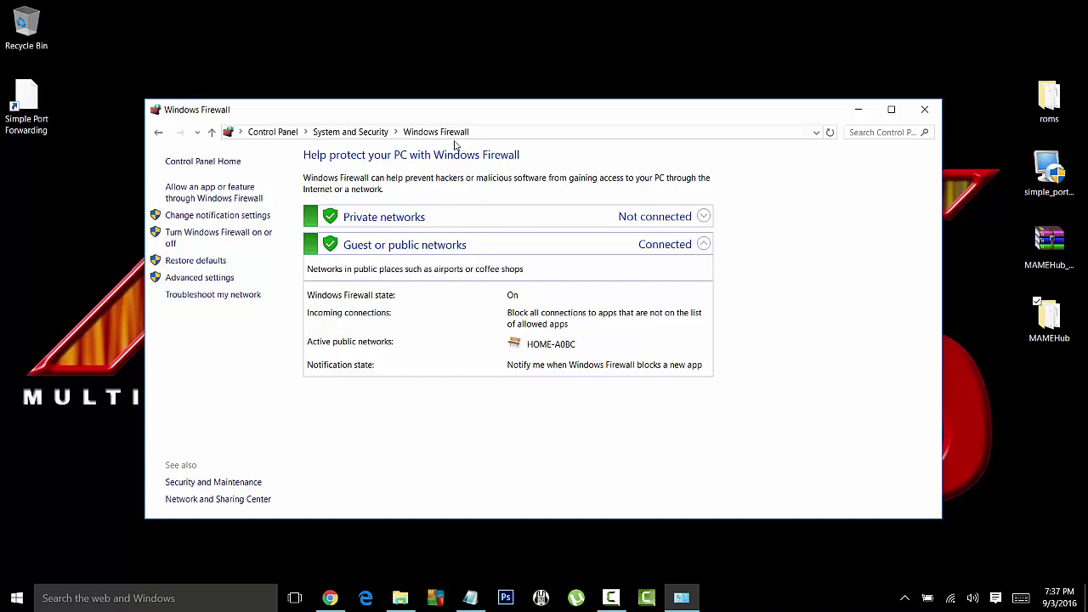
{"action": "left_click", "coordinate": [199, 277]}
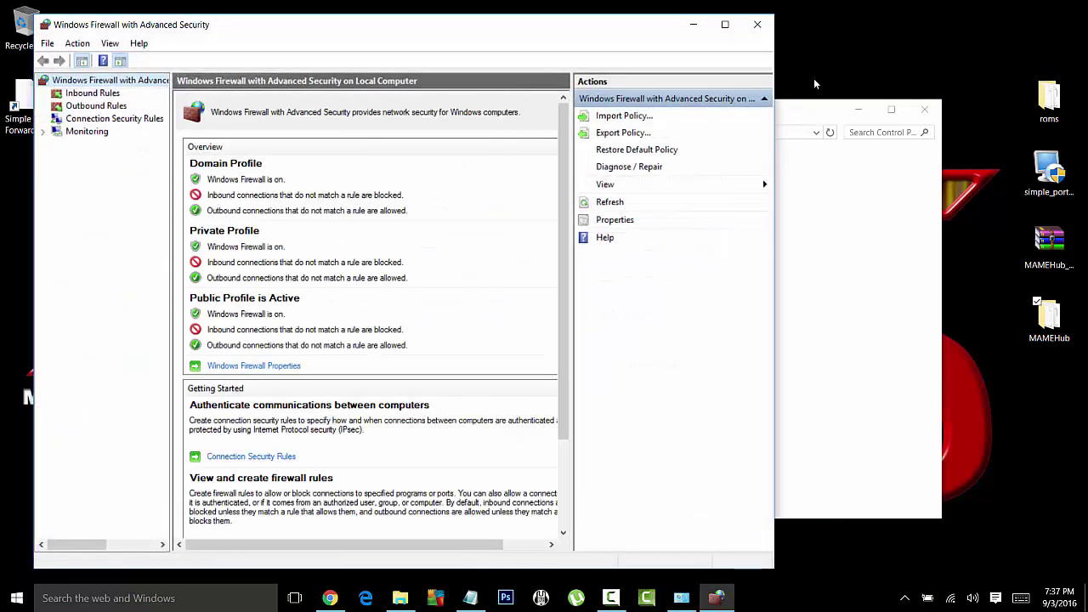
Step: Maximize the advanced firewall window, list Inbound Rules, and select the first blocked Java rule
{"action": "double_click", "coordinate": [583, 24]}
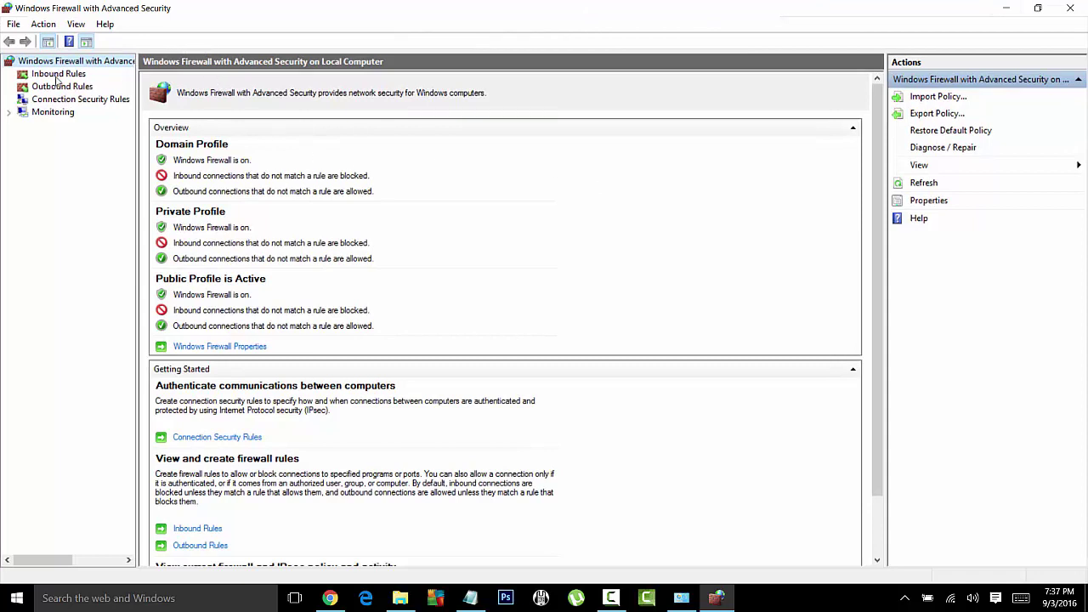
{"action": "left_click", "coordinate": [57, 76]}
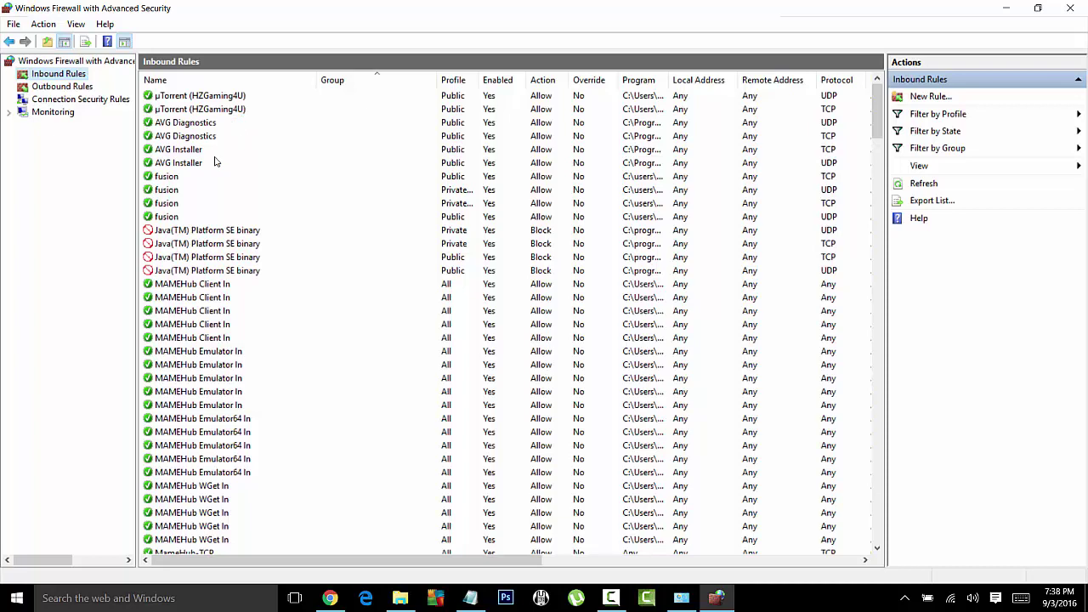
{"action": "scroll", "coordinate": [174, 204], "scroll_direction": "down", "scroll_amount": 2}
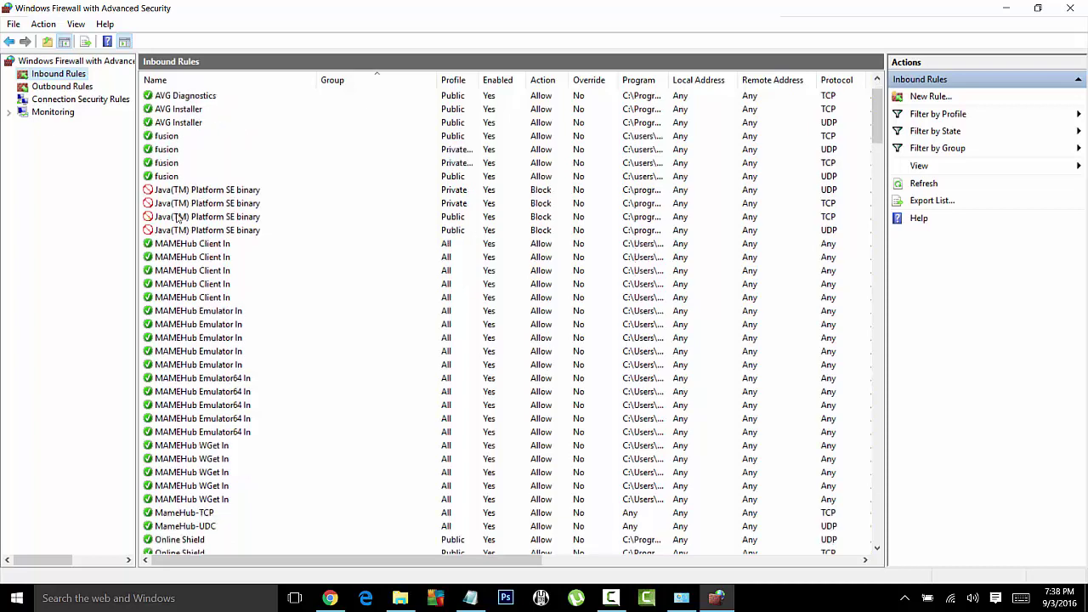
{"action": "scroll", "coordinate": [181, 238], "scroll_direction": "up", "scroll_amount": 2}
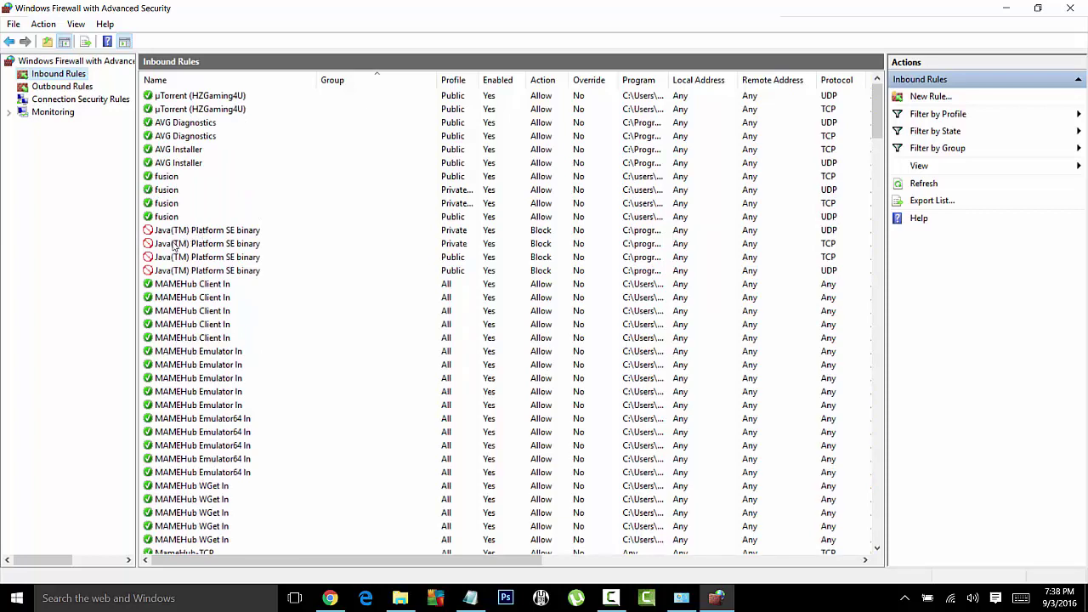
{"action": "left_click", "coordinate": [174, 231]}
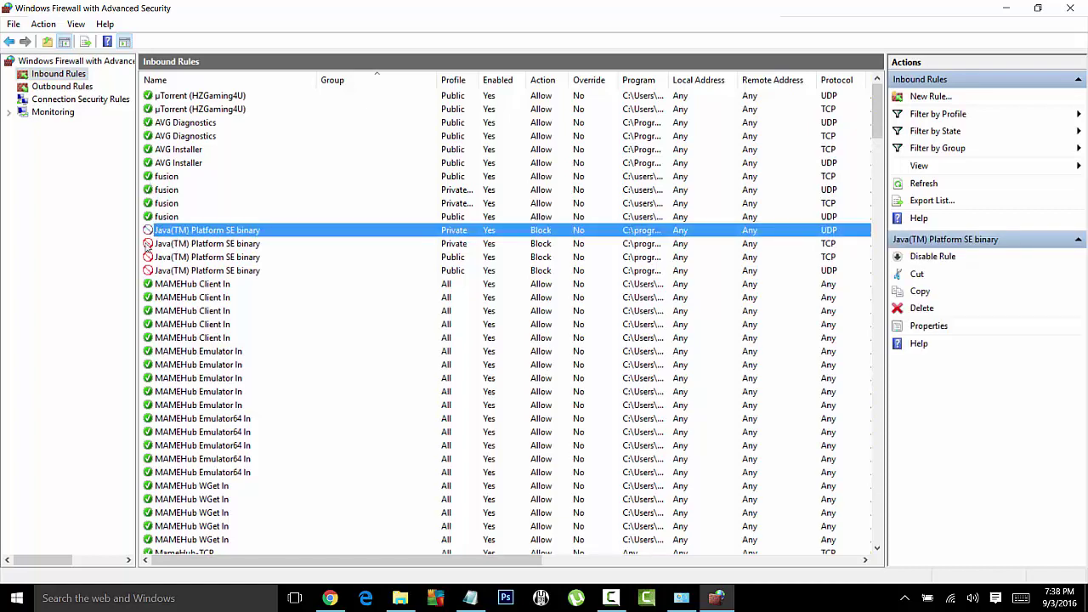
Step: Set the first two Java(TM) Platform SE binary inbound rules to Allow the connection
{"action": "right_click", "coordinate": [178, 232]}
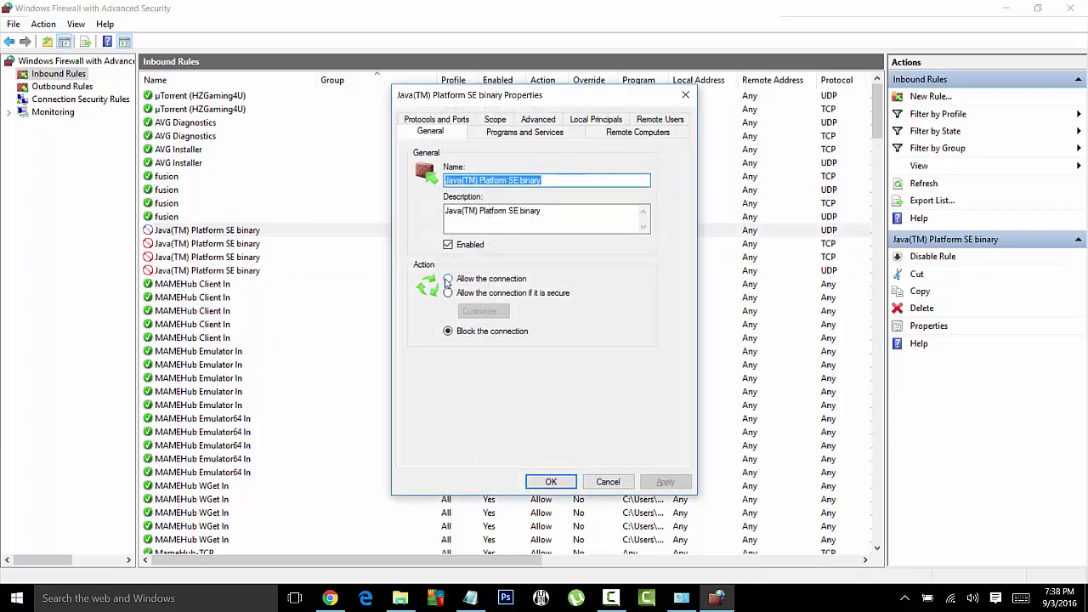
{"action": "left_click", "coordinate": [447, 280]}
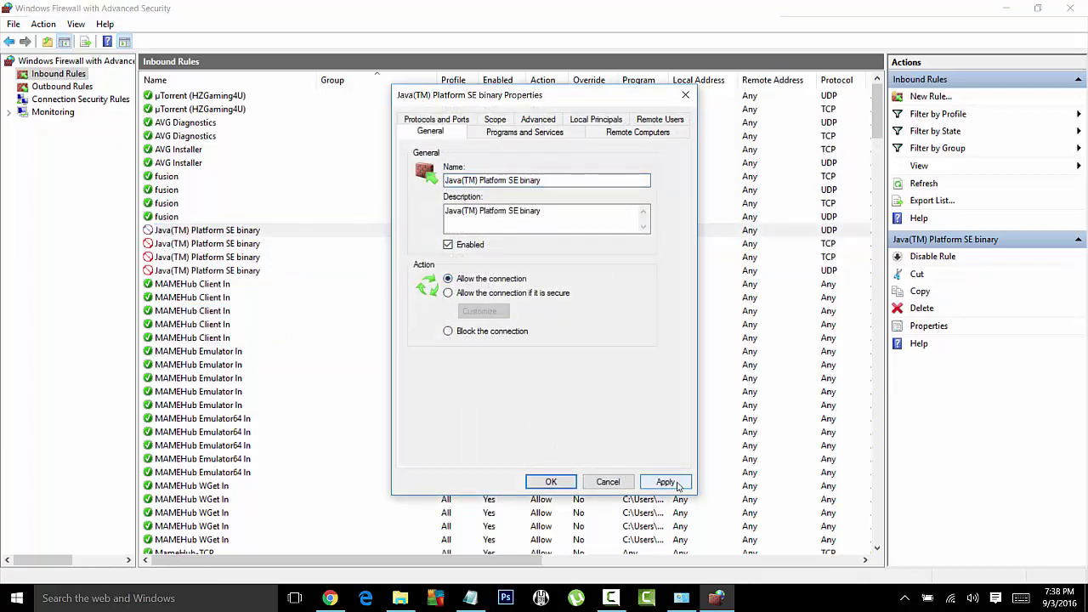
{"action": "left_click", "coordinate": [666, 481]}
{"action": "key", "text": "Return"}
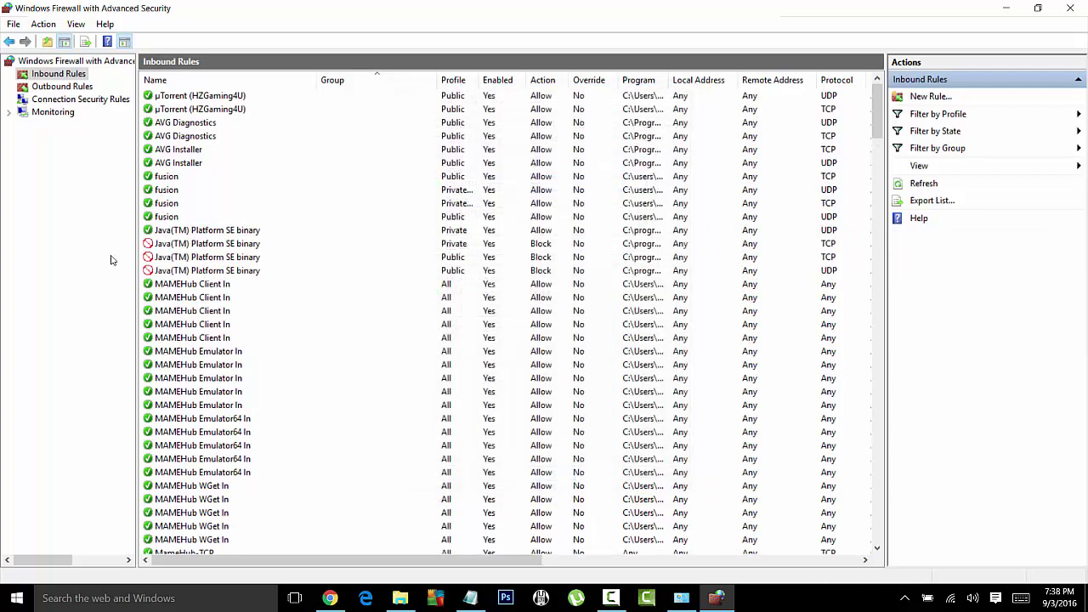
{"action": "right_click", "coordinate": [161, 244]}
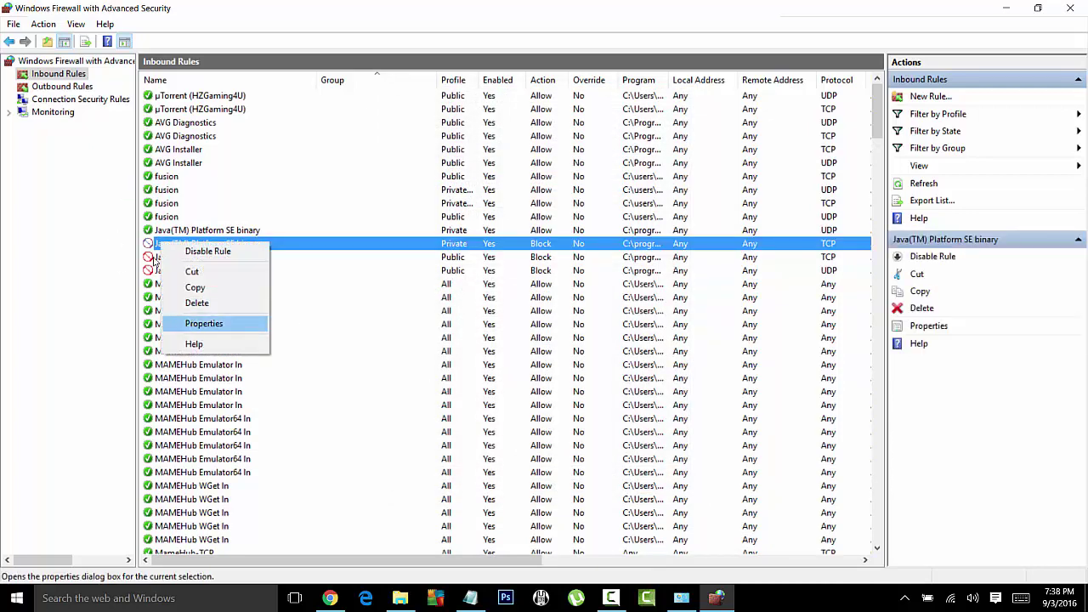
{"action": "left_click", "coordinate": [192, 326]}
{"action": "left_click", "coordinate": [448, 279]}
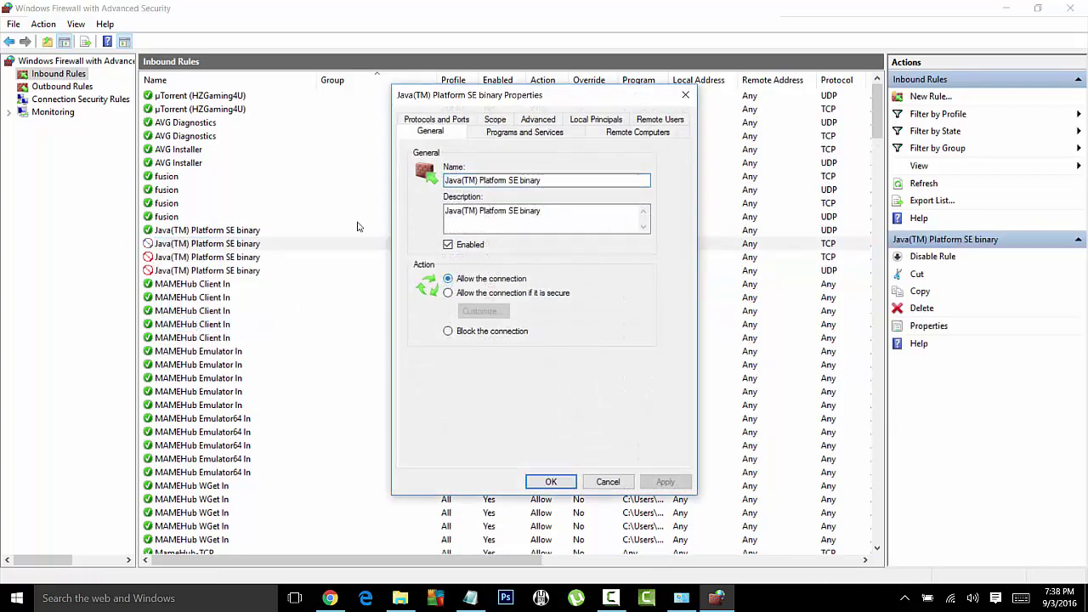
{"action": "left_click", "coordinate": [676, 486]}
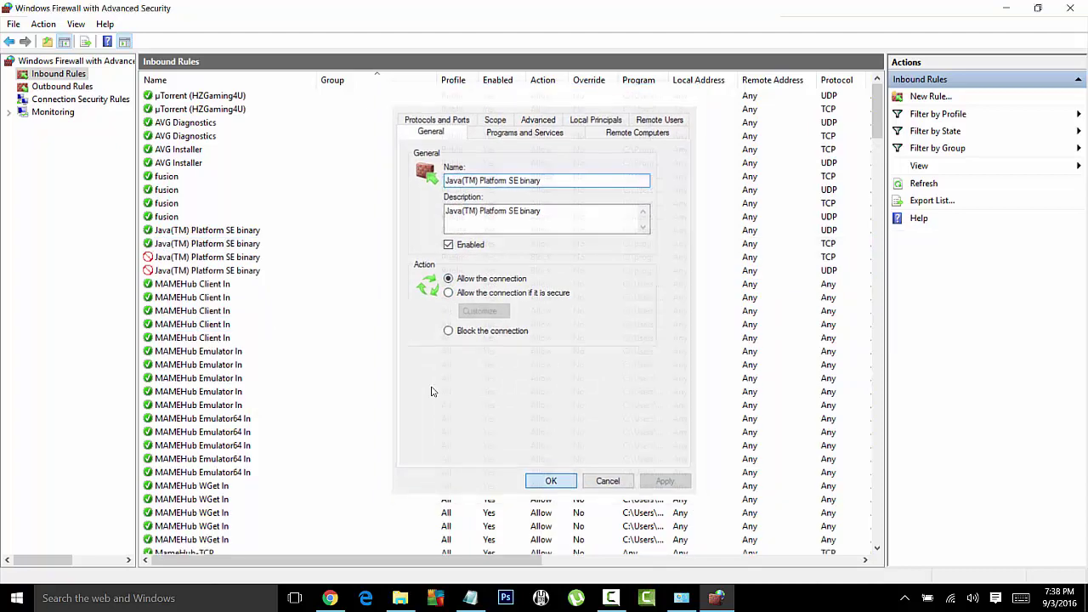
{"action": "key", "text": "Return"}
Step: Set the remaining two Java rules, including the TCP one, to Allow the connection
{"action": "right_click", "coordinate": [227, 261]}
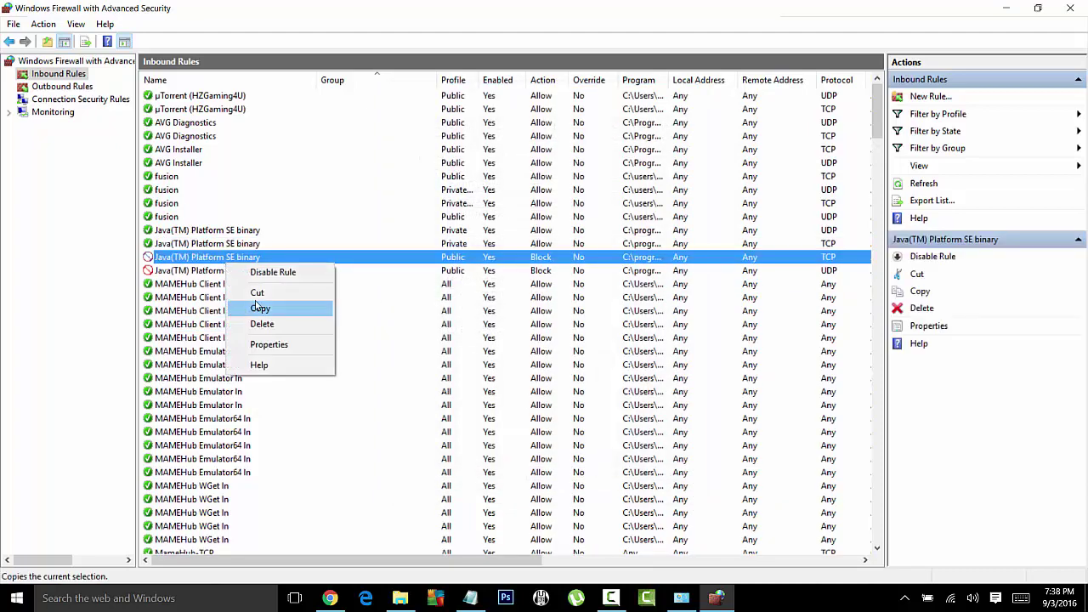
{"action": "left_click", "coordinate": [273, 344]}
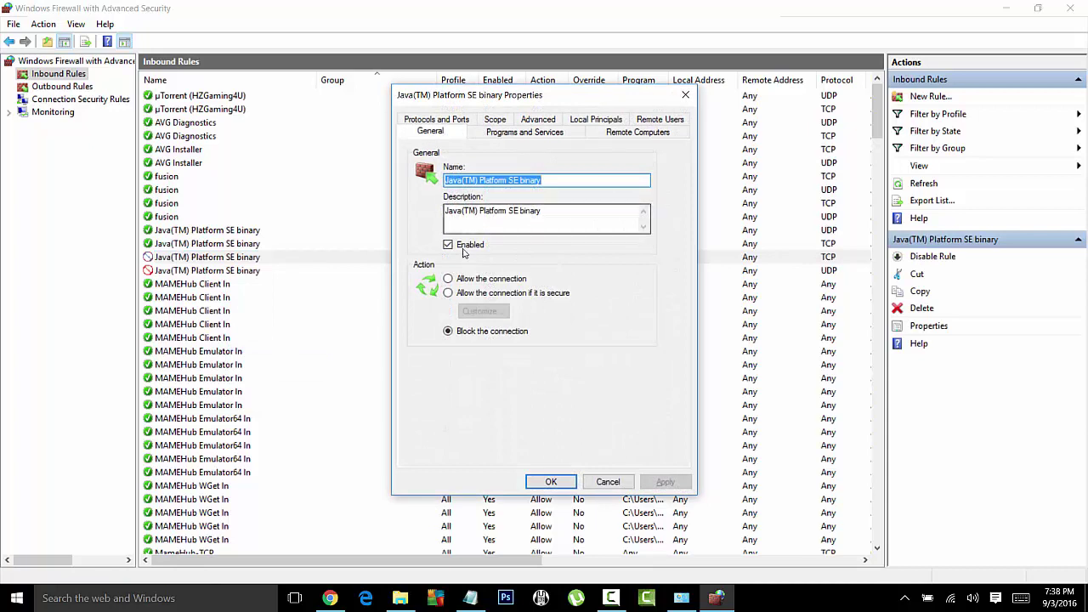
{"action": "left_click", "coordinate": [449, 282]}
{"action": "left_click", "coordinate": [665, 482]}
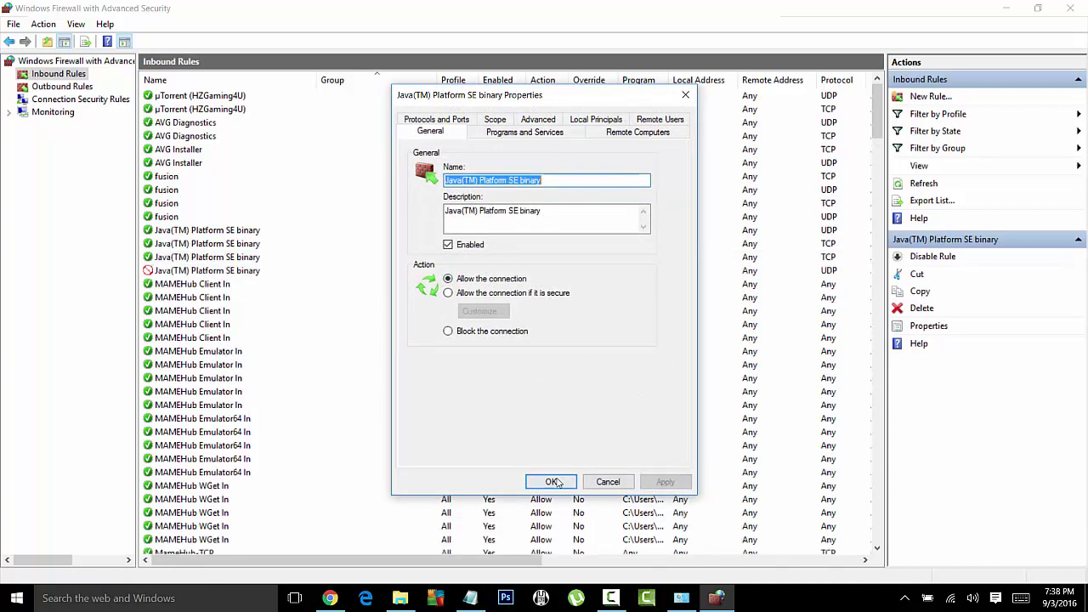
{"action": "left_click", "coordinate": [551, 482]}
{"action": "right_click", "coordinate": [206, 271]}
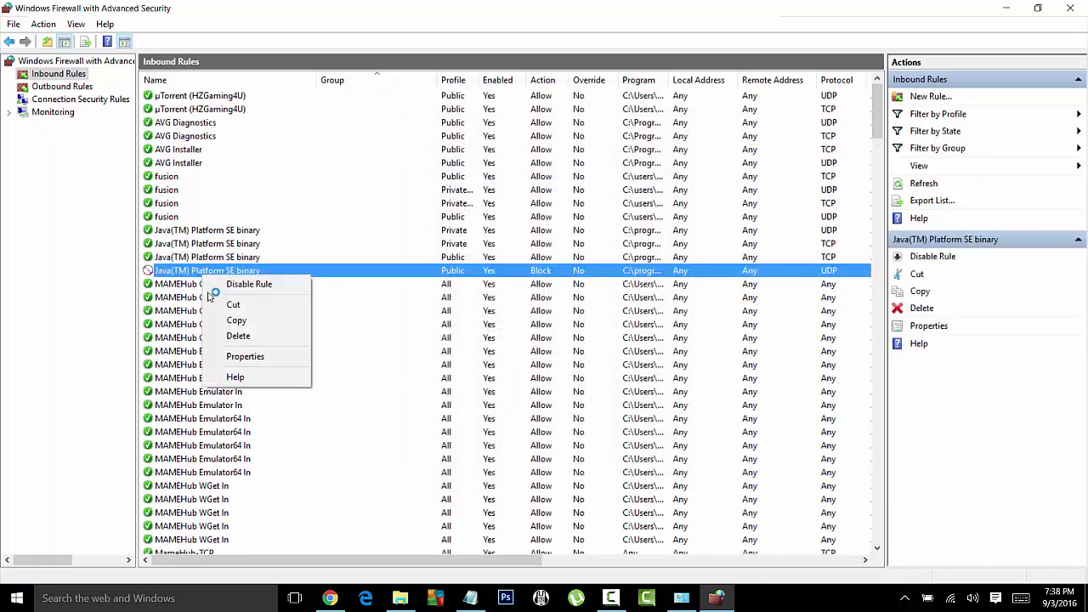
{"action": "left_click", "coordinate": [245, 355]}
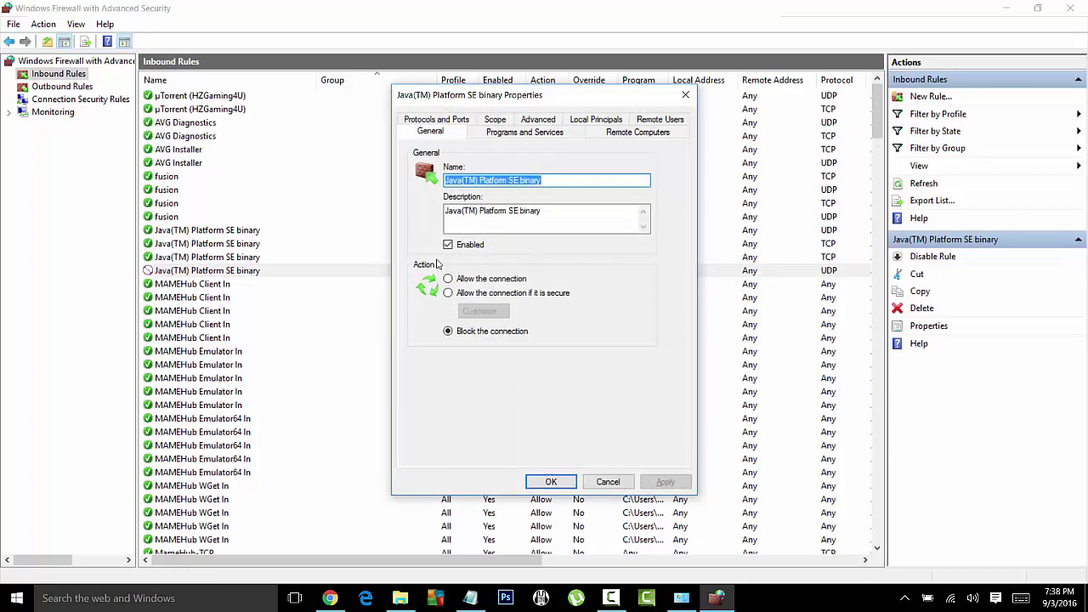
{"action": "left_click", "coordinate": [449, 280]}
{"action": "left_click", "coordinate": [667, 481]}
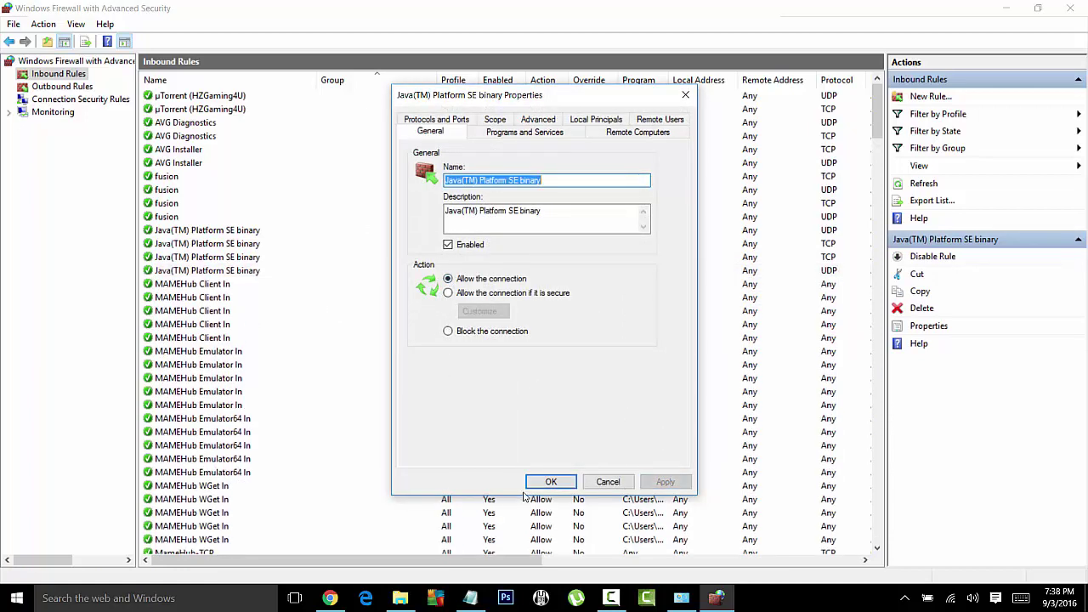
{"action": "key", "text": "Return"}
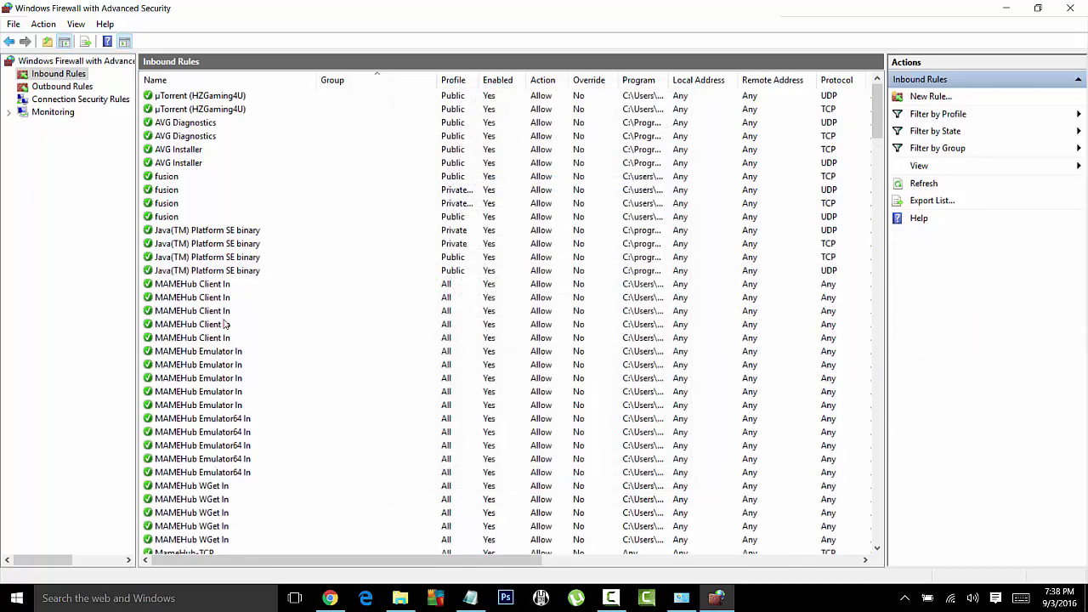
{"action": "scroll", "coordinate": [192, 265], "scroll_direction": "down", "scroll_amount": 2}
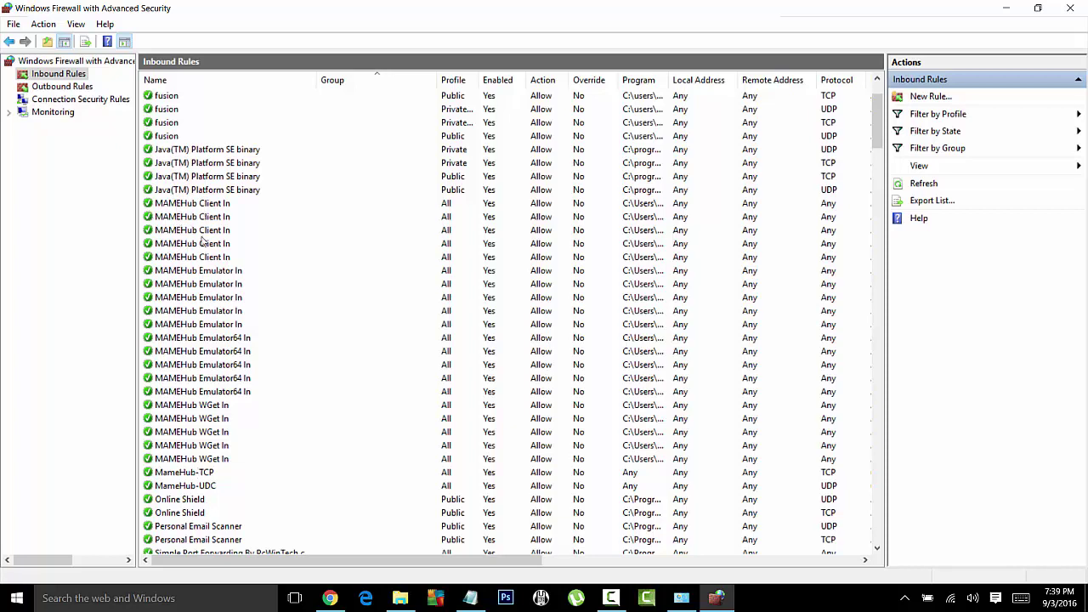
{"action": "scroll", "coordinate": [192, 290], "scroll_direction": "up", "scroll_amount": 2}
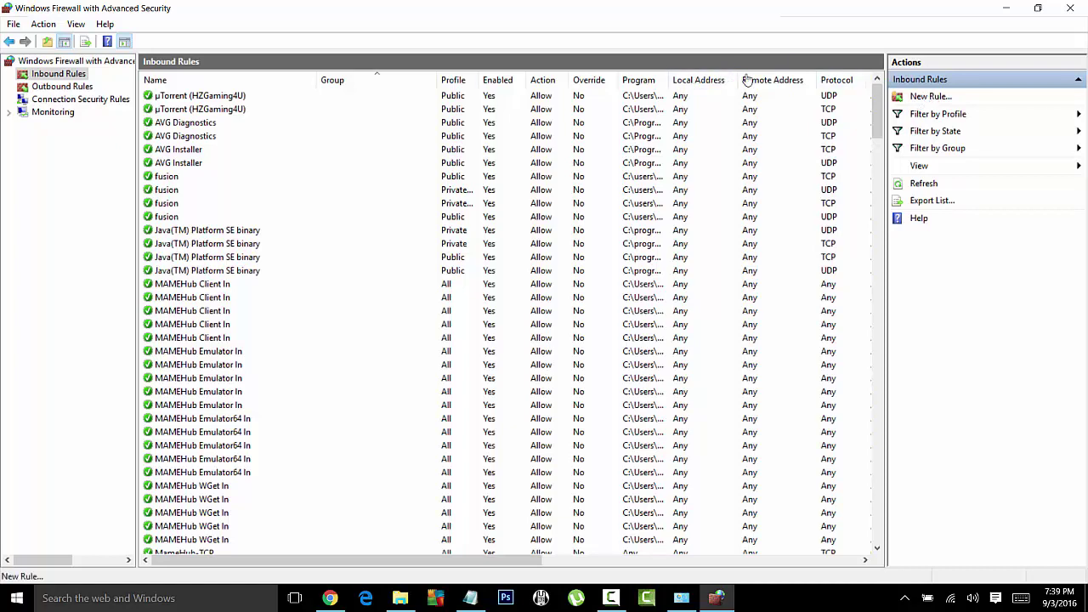
Step: Add a port-based inbound rule MameHub-TCP allowing TCP 6805 for Domain, Private and Public
{"action": "left_click", "coordinate": [932, 98]}
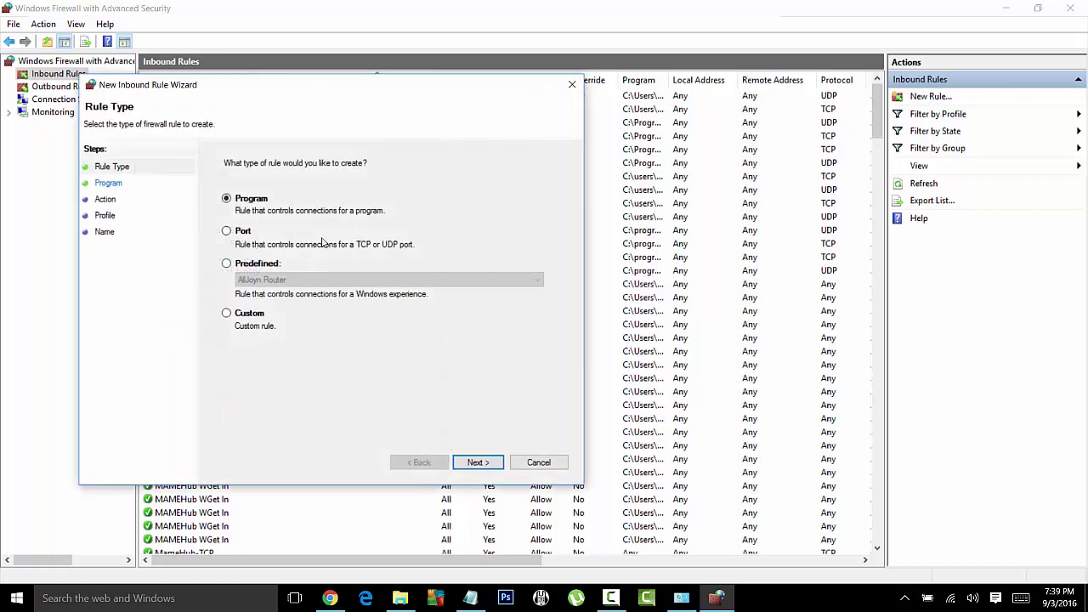
{"action": "left_click", "coordinate": [227, 231]}
{"action": "left_click", "coordinate": [477, 463]}
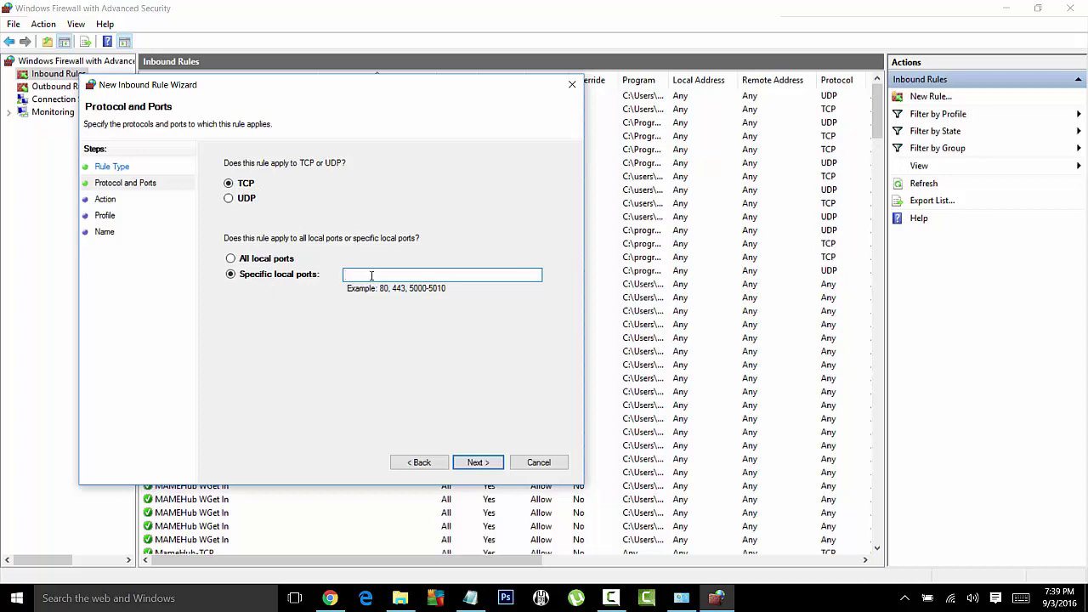
{"action": "left_click", "coordinate": [470, 598]}
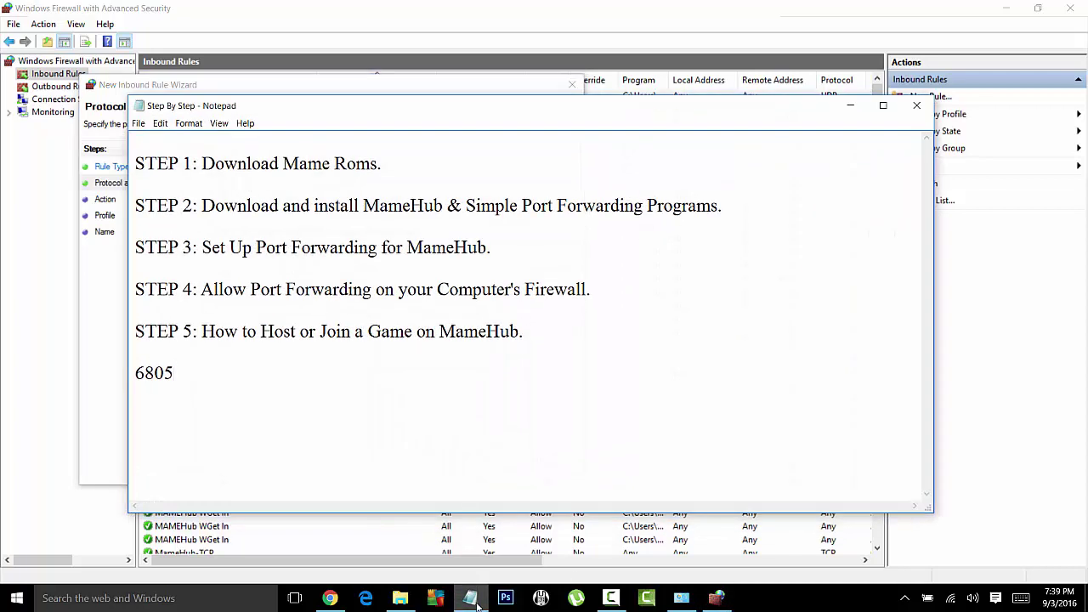
{"action": "left_click", "coordinate": [474, 600]}
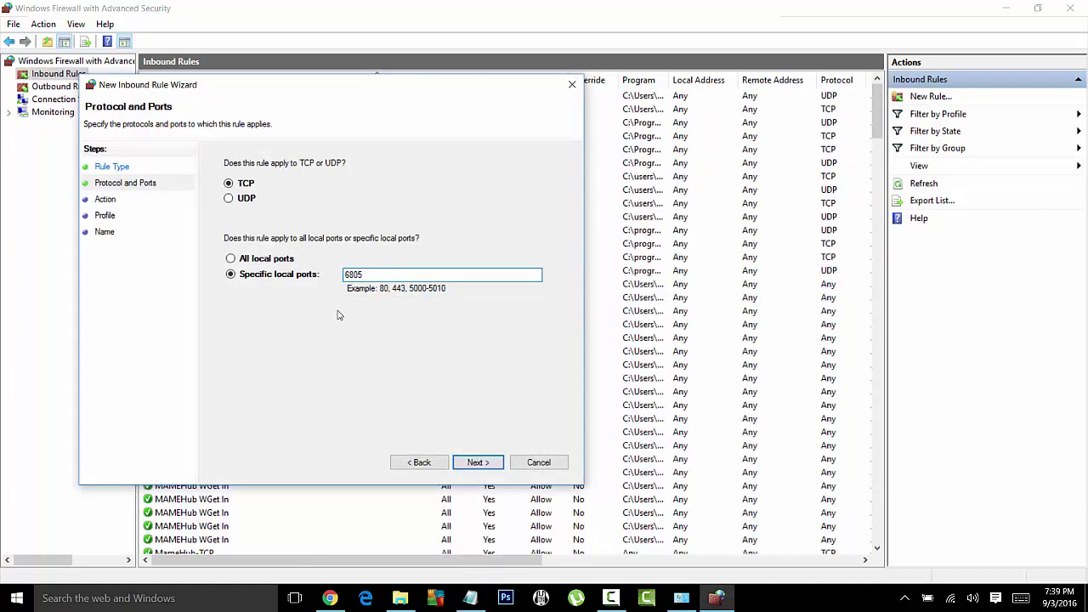
{"action": "left_click", "coordinate": [491, 467]}
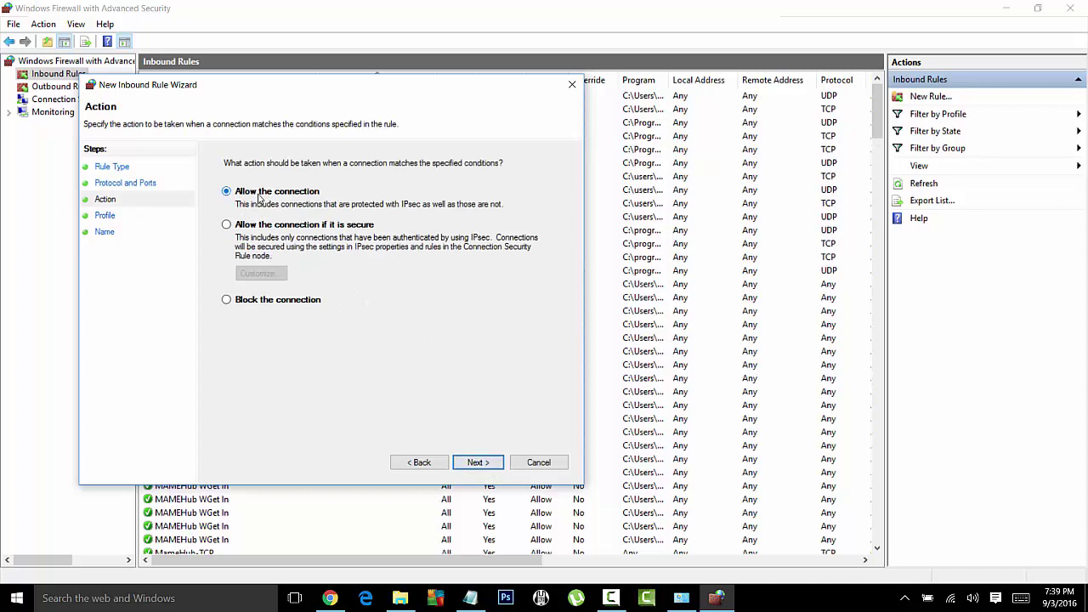
{"action": "left_click", "coordinate": [489, 464]}
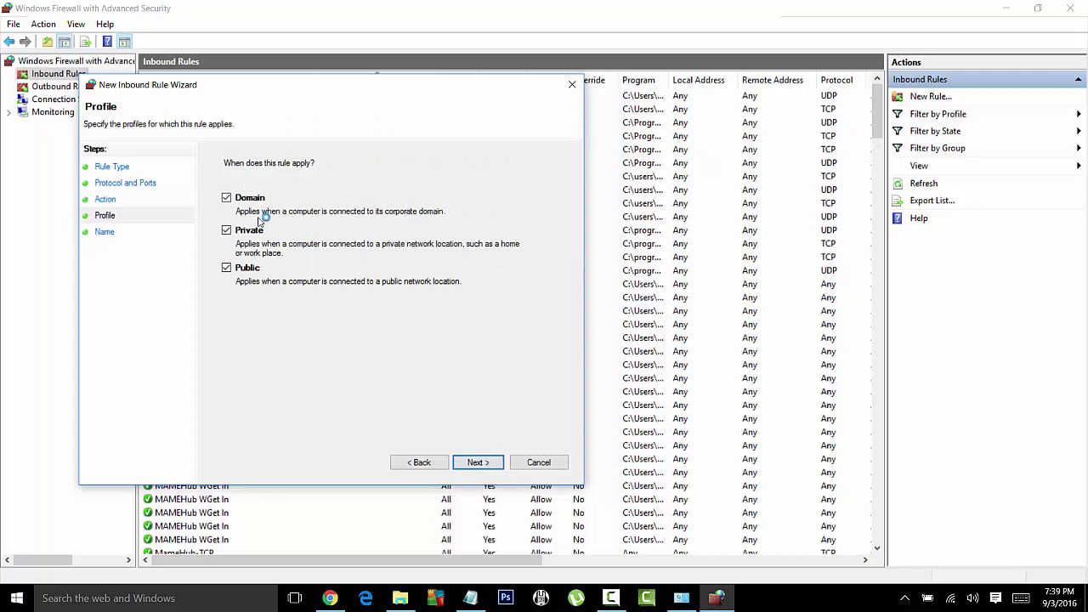
{"action": "left_click", "coordinate": [473, 462]}
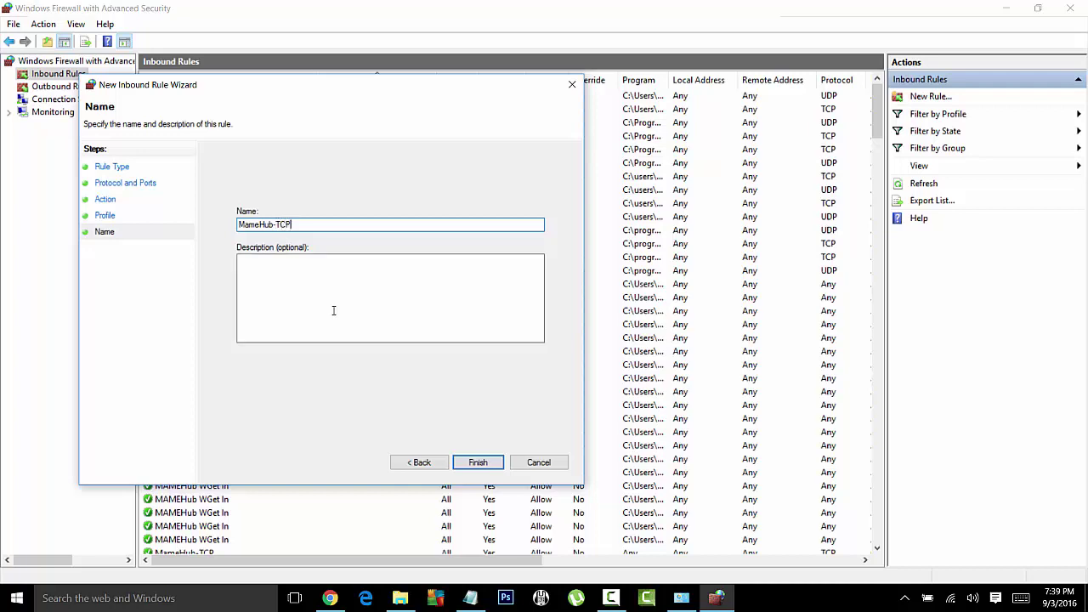
{"action": "left_click", "coordinate": [474, 463]}
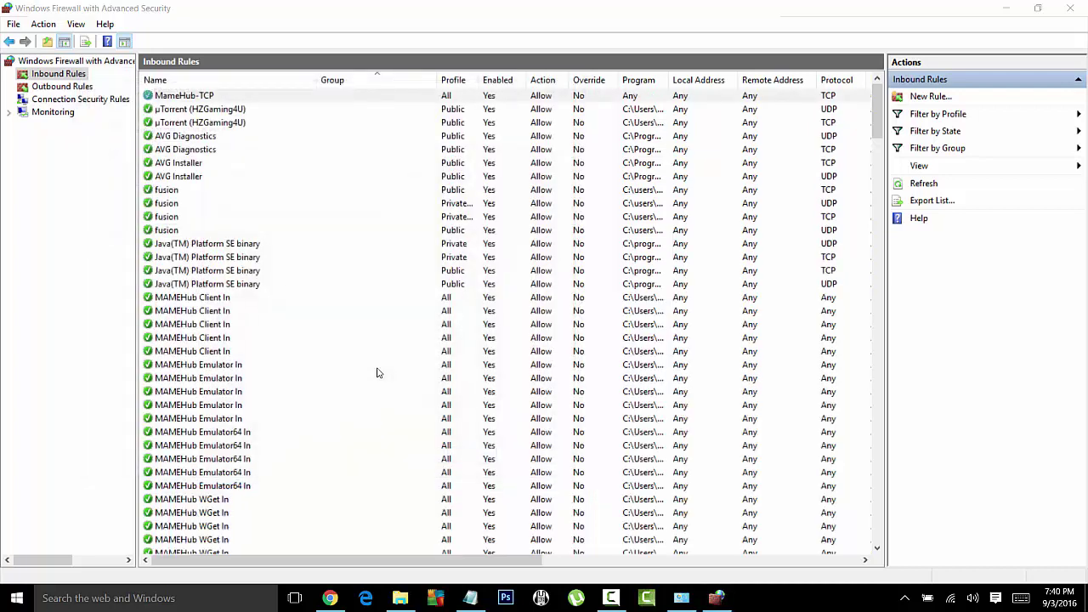
Step: Add an inbound port rule MameHub-UDP allowing UDP 6805 on all profiles
{"action": "left_click", "coordinate": [240, 138]}
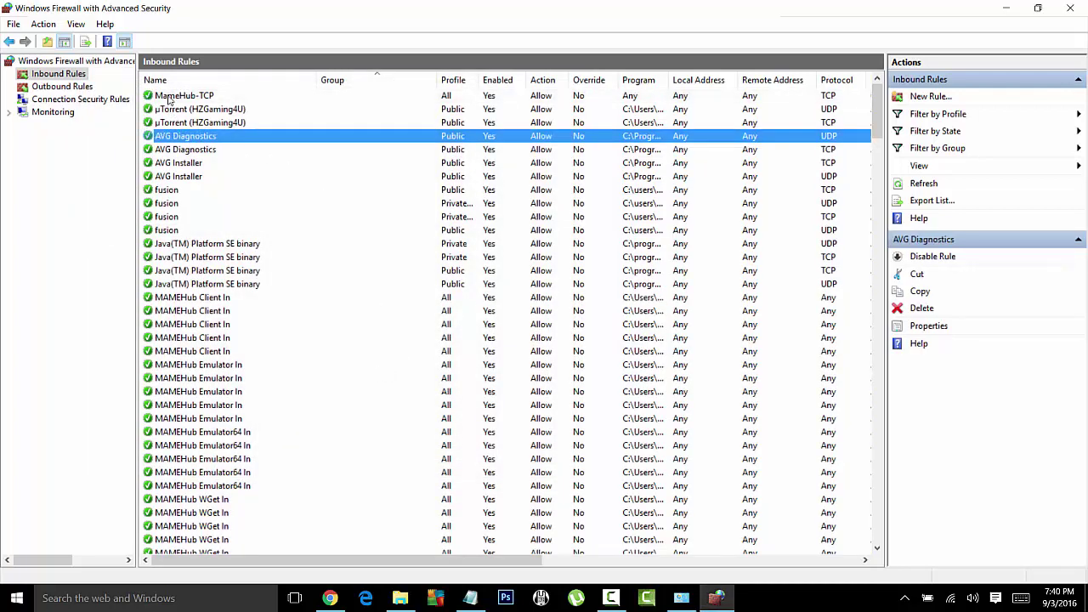
{"action": "left_click", "coordinate": [172, 97]}
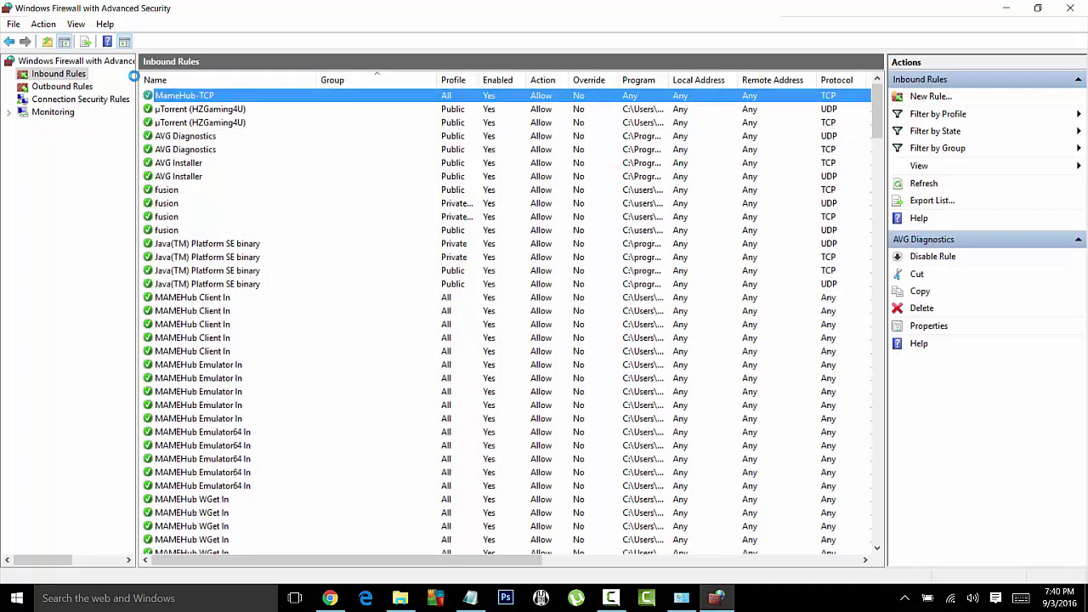
{"action": "left_click", "coordinate": [930, 96]}
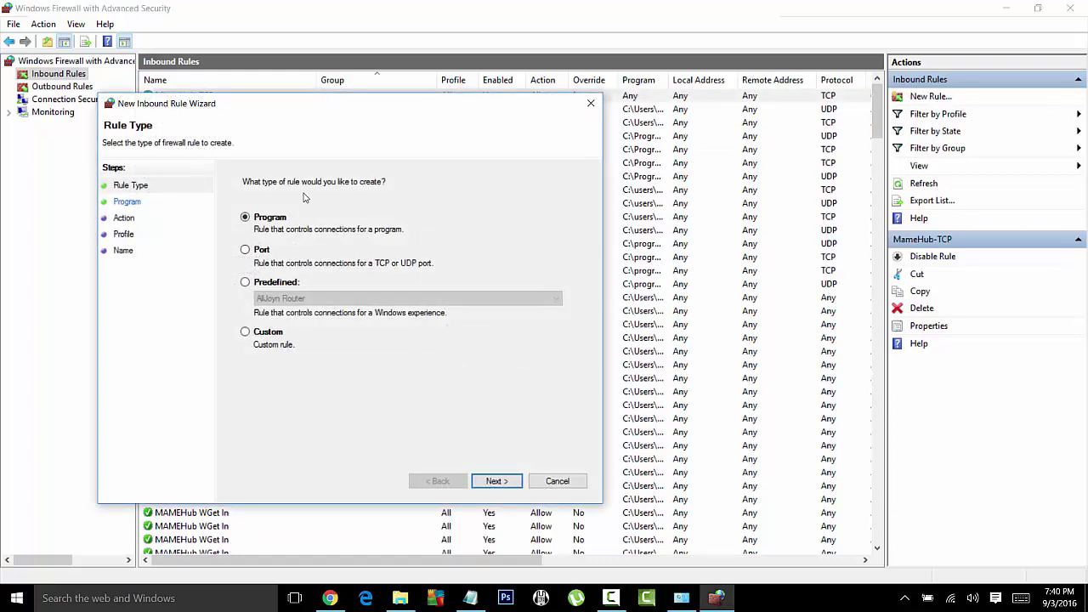
{"action": "left_click", "coordinate": [246, 253]}
{"action": "left_click", "coordinate": [497, 481]}
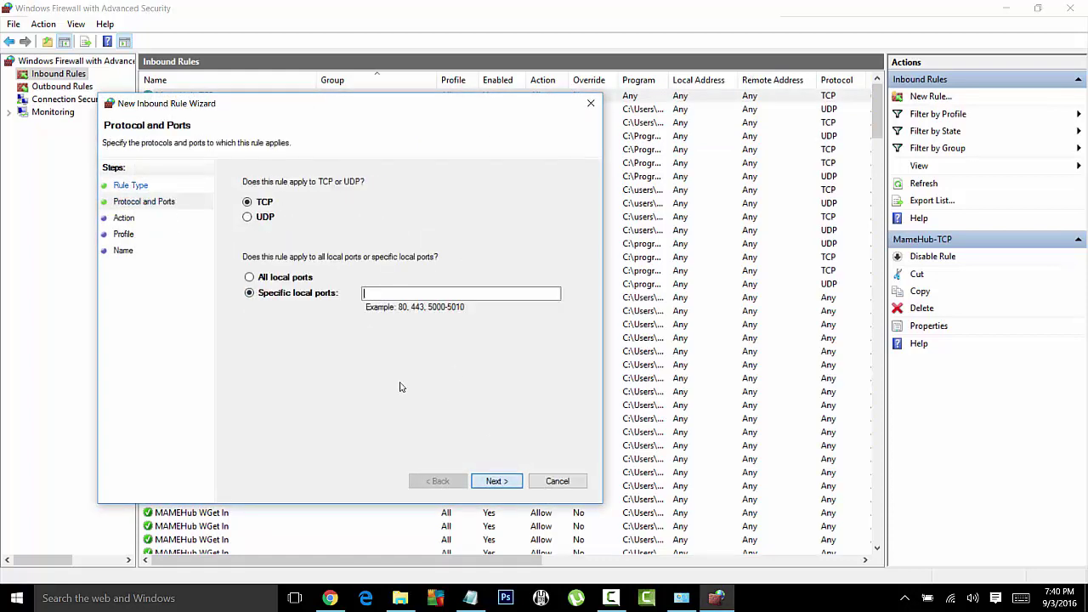
{"action": "left_click", "coordinate": [249, 219]}
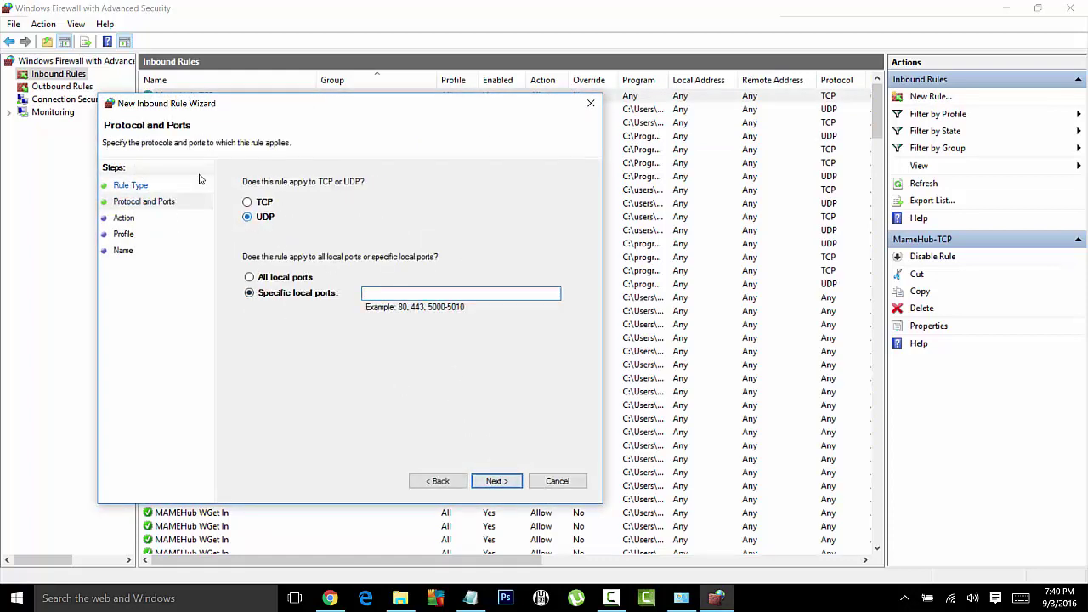
{"action": "left_click", "coordinate": [379, 289]}
{"action": "left_click", "coordinate": [499, 482]}
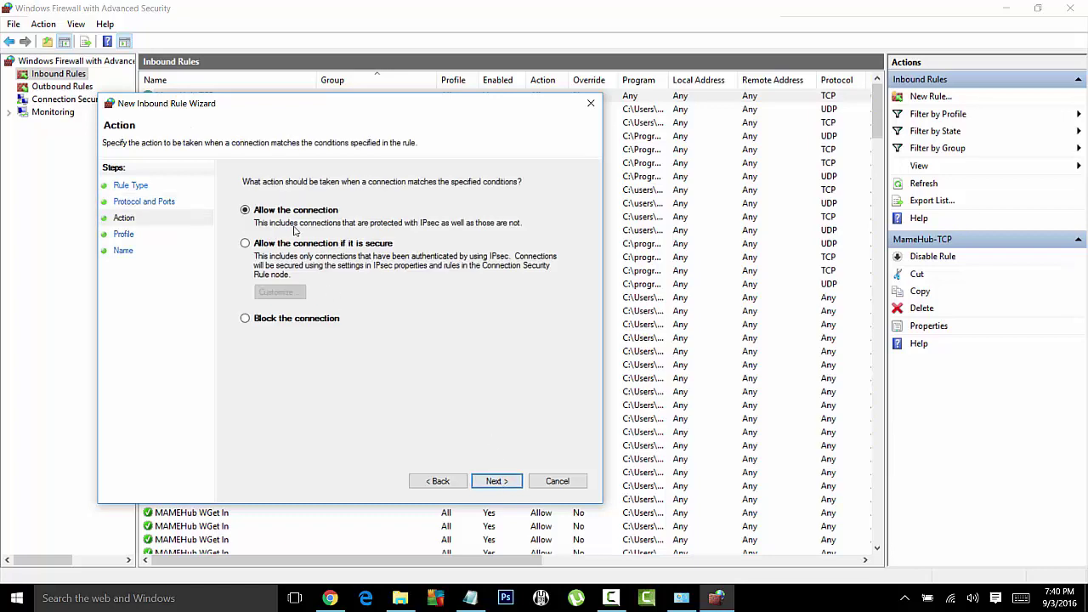
{"action": "left_click", "coordinate": [503, 487]}
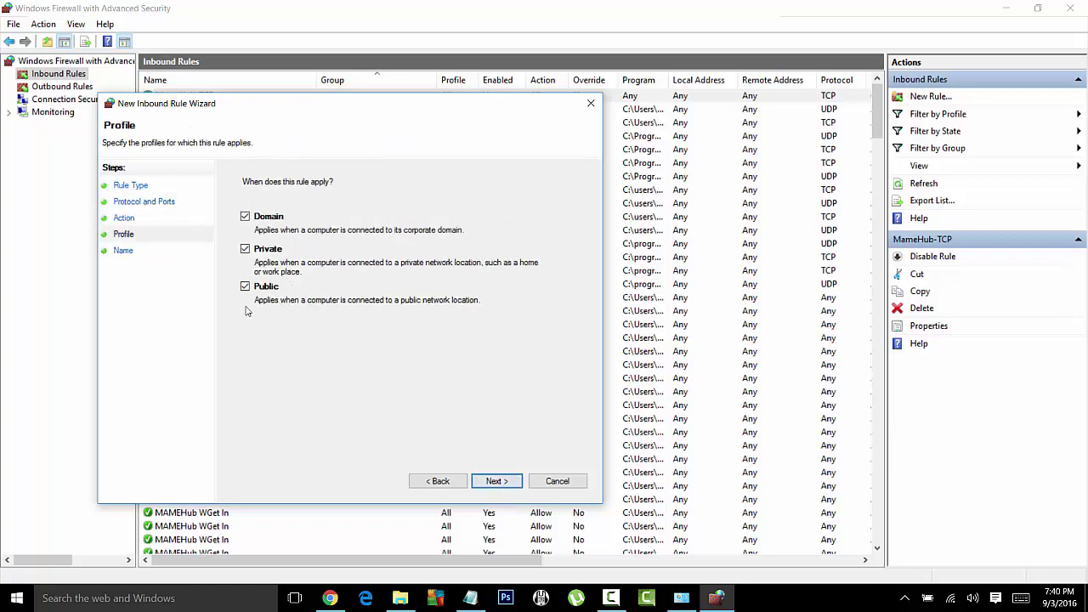
{"action": "left_click", "coordinate": [497, 481]}
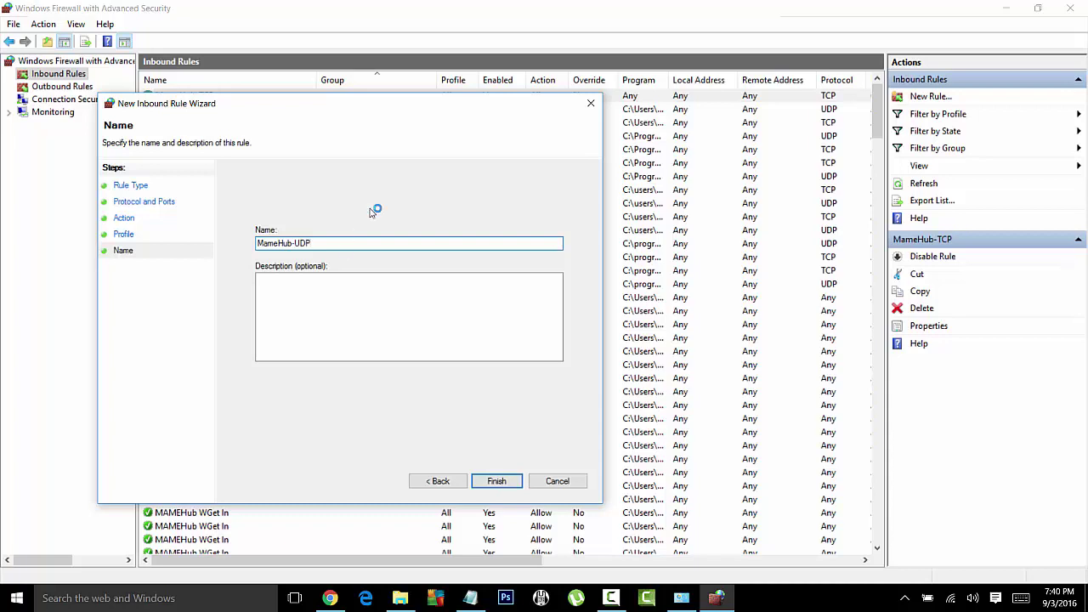
{"action": "left_click", "coordinate": [496, 481]}
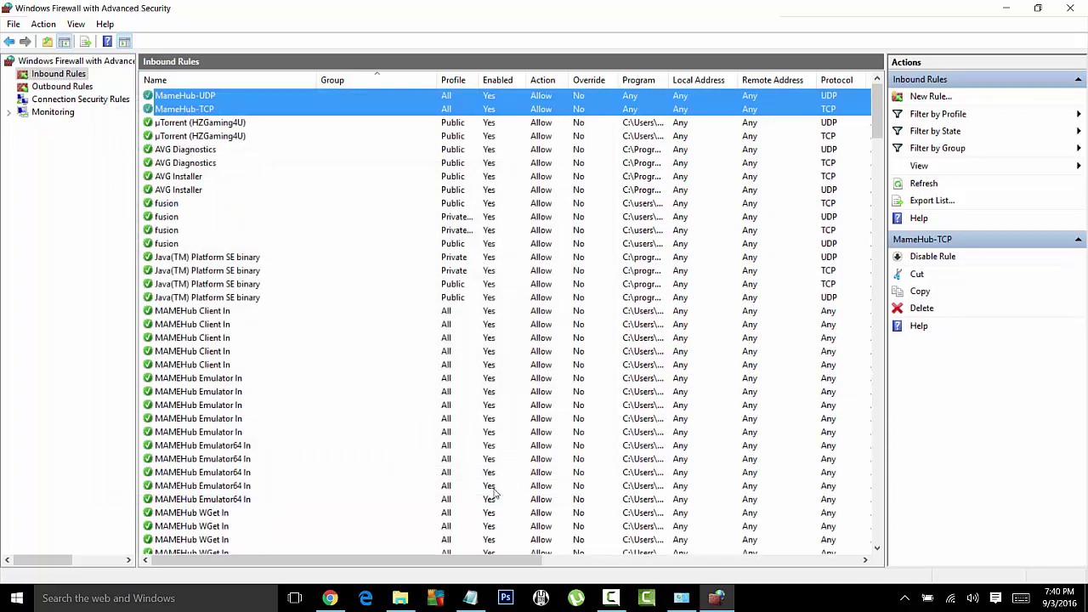
Step: Review the AVG, MameHub-TCP and MAMEHub Client/Emulator inbound rules, then close the firewall window
{"action": "left_click", "coordinate": [188, 178]}
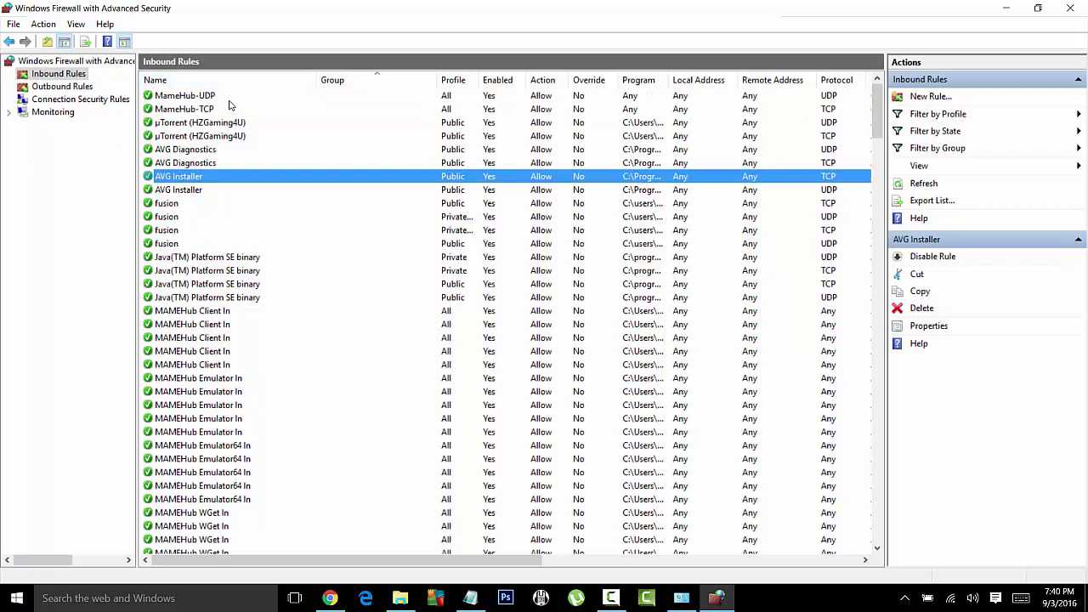
{"action": "left_click", "coordinate": [201, 110]}
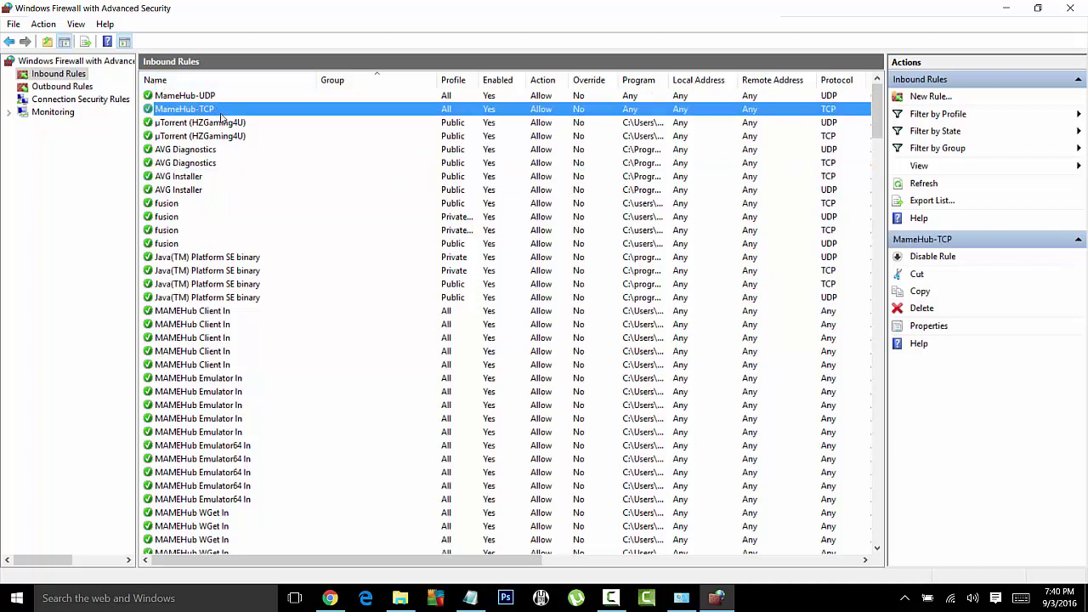
{"action": "left_click", "coordinate": [169, 271]}
{"action": "left_click", "coordinate": [178, 311]}
{"action": "left_click", "coordinate": [189, 379]}
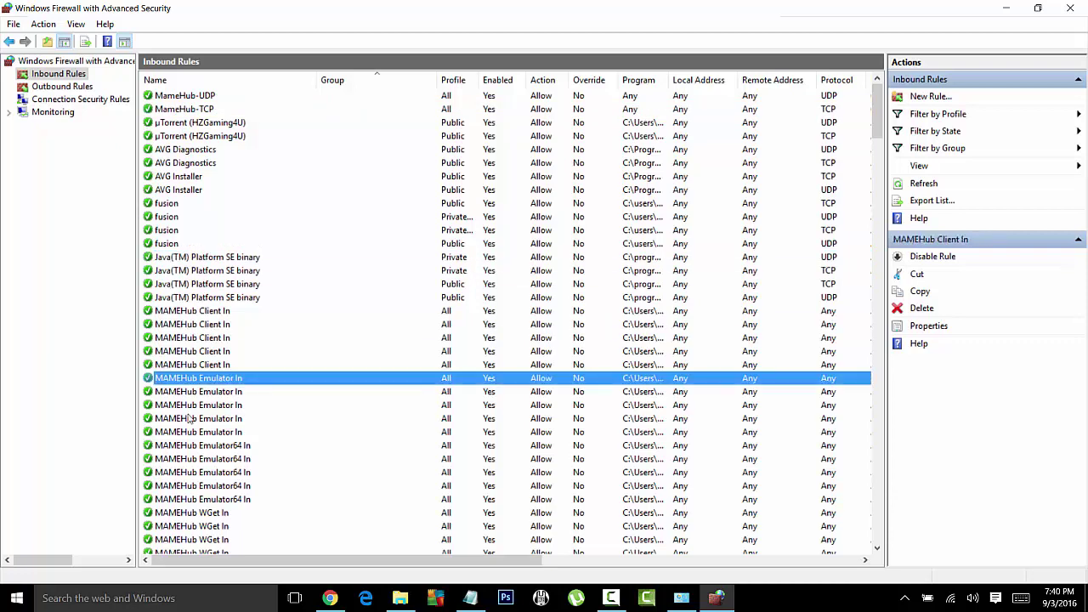
{"action": "scroll", "coordinate": [188, 422], "scroll_direction": "down", "scroll_amount": 1}
{"action": "left_click", "coordinate": [190, 418]}
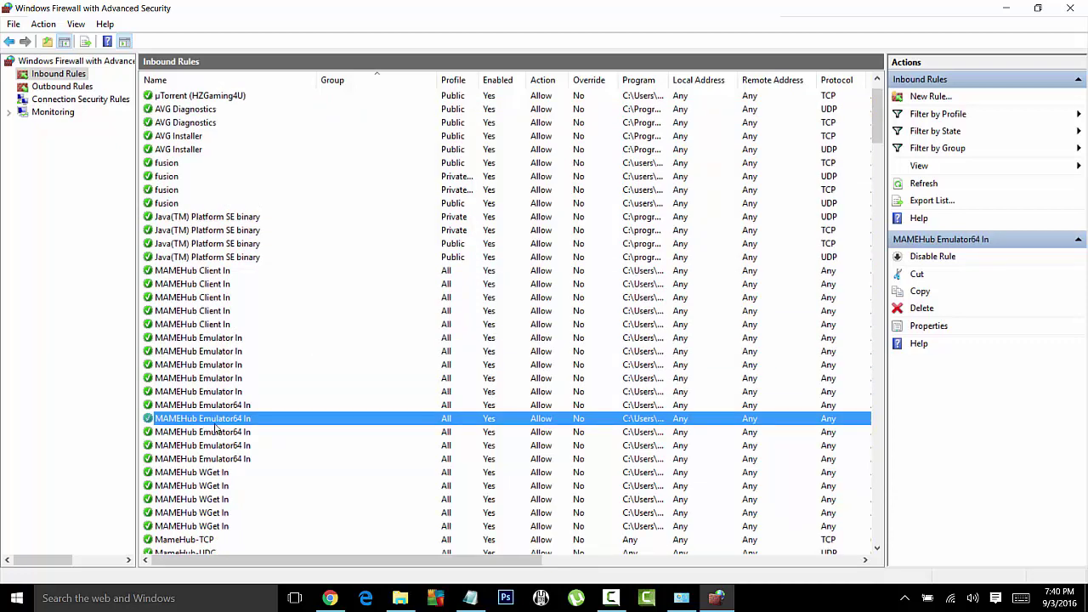
{"action": "scroll", "coordinate": [217, 429], "scroll_direction": "up", "scroll_amount": 1}
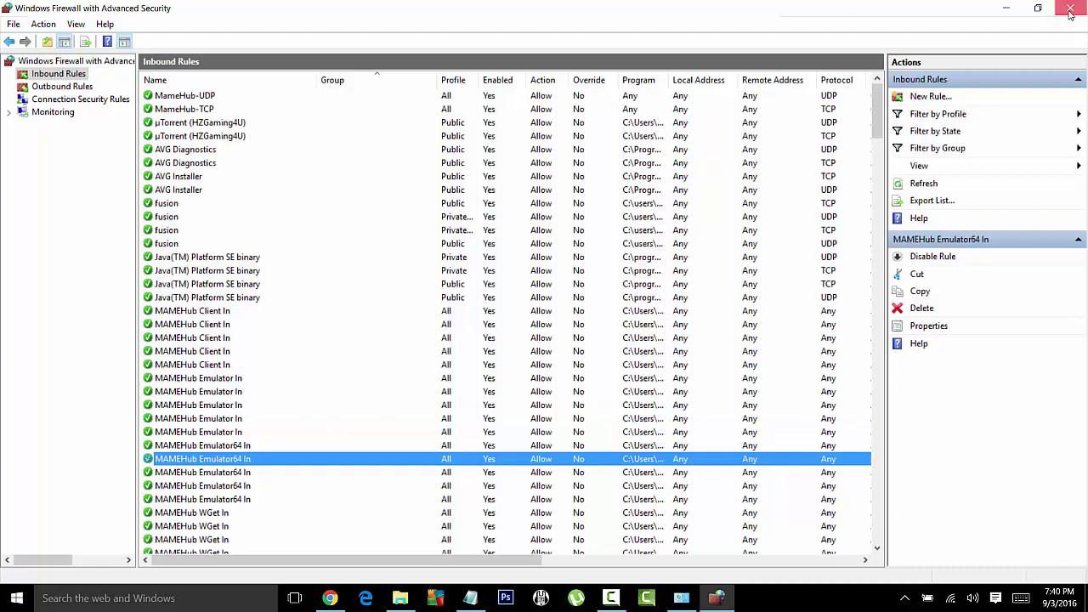
{"action": "left_click", "coordinate": [1070, 7]}
Step: Close the firewall panel and run MAMEHub.bat from the desktop MAMEHub folder
{"action": "left_click", "coordinate": [921, 111]}
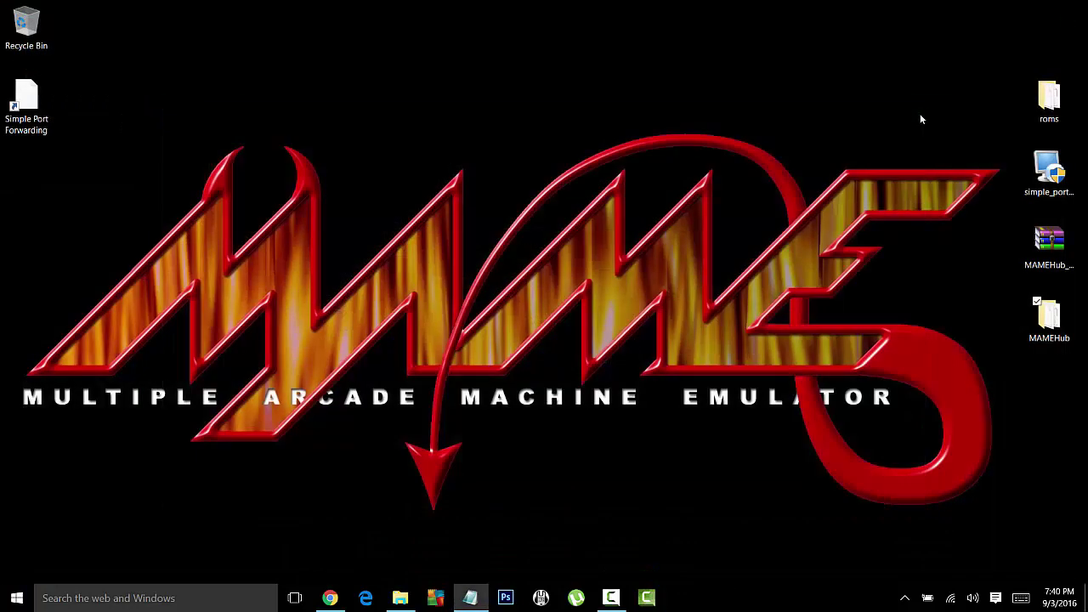
{"action": "double_click", "coordinate": [1048, 319]}
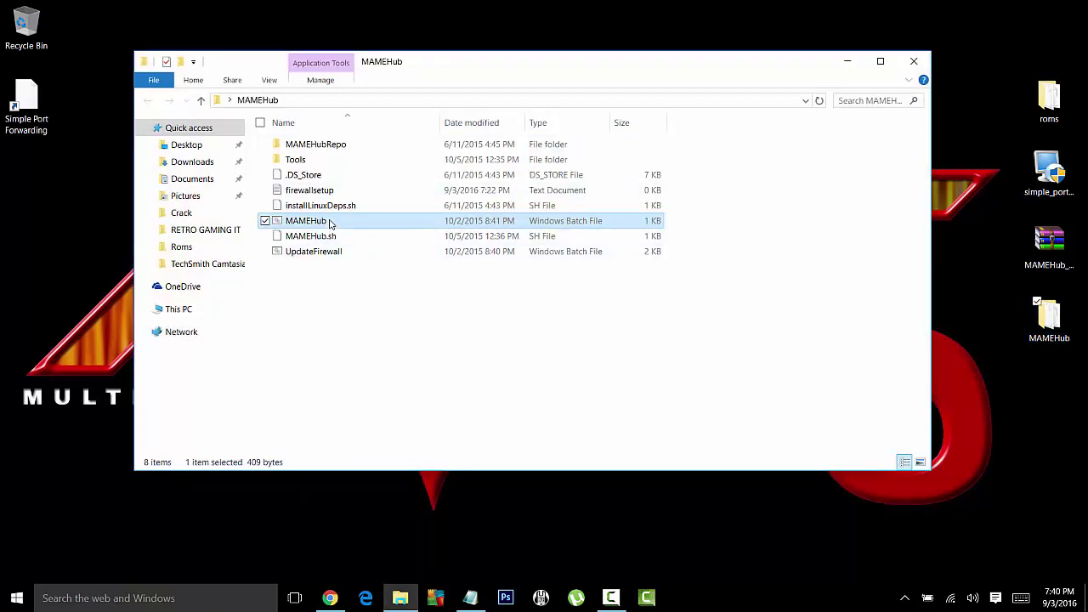
{"action": "double_click", "coordinate": [331, 223]}
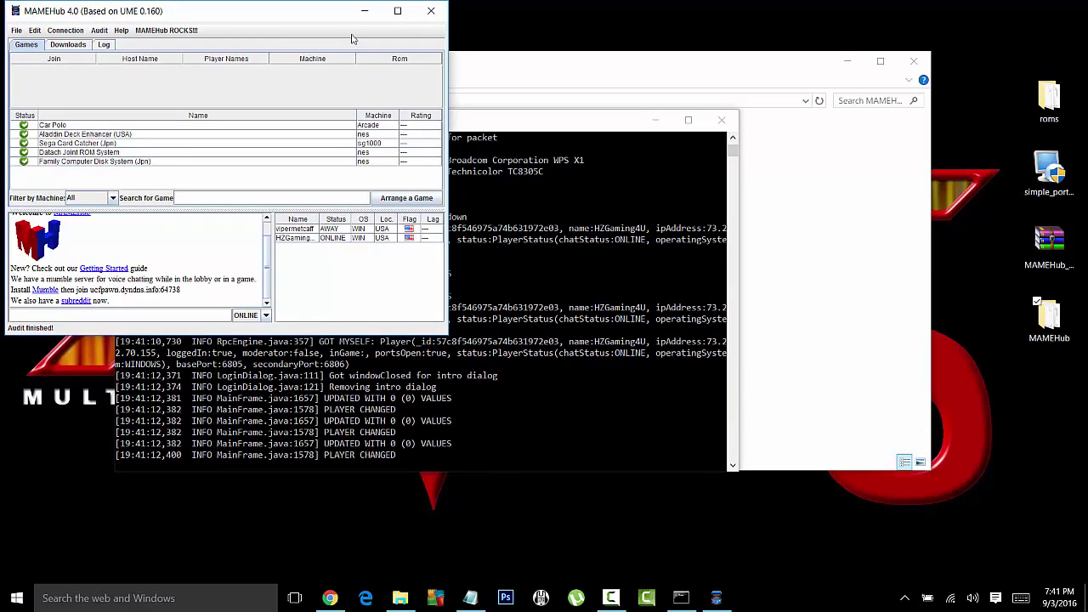
Step: Maximize MAMEHub, post 'WHAAAAATSSS UPPP!!!' in the lobby chat, and select the other player
{"action": "left_click", "coordinate": [397, 11]}
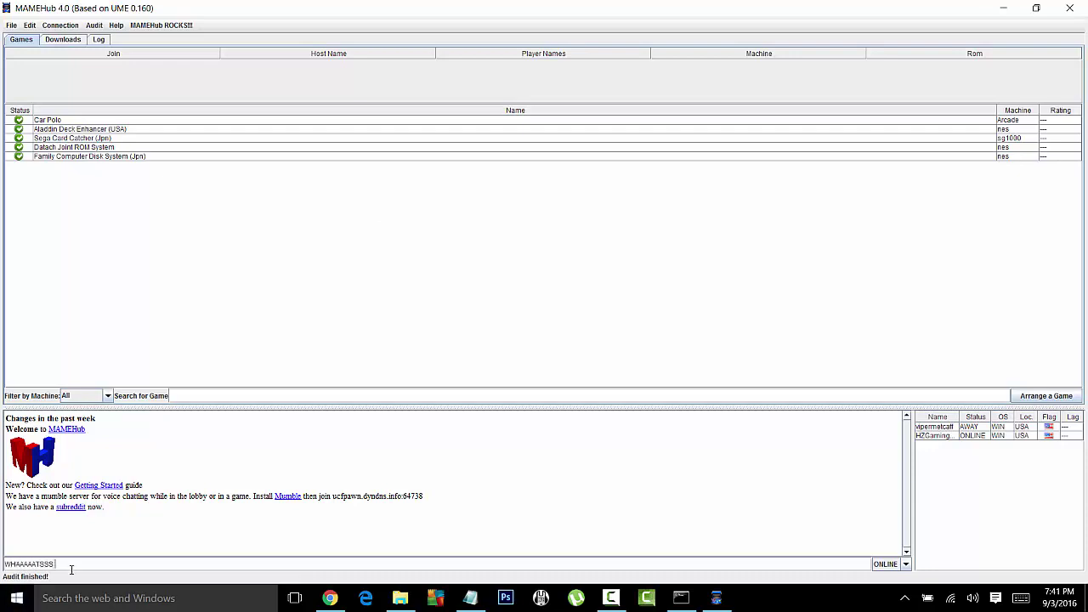
{"action": "key", "text": "Return"}
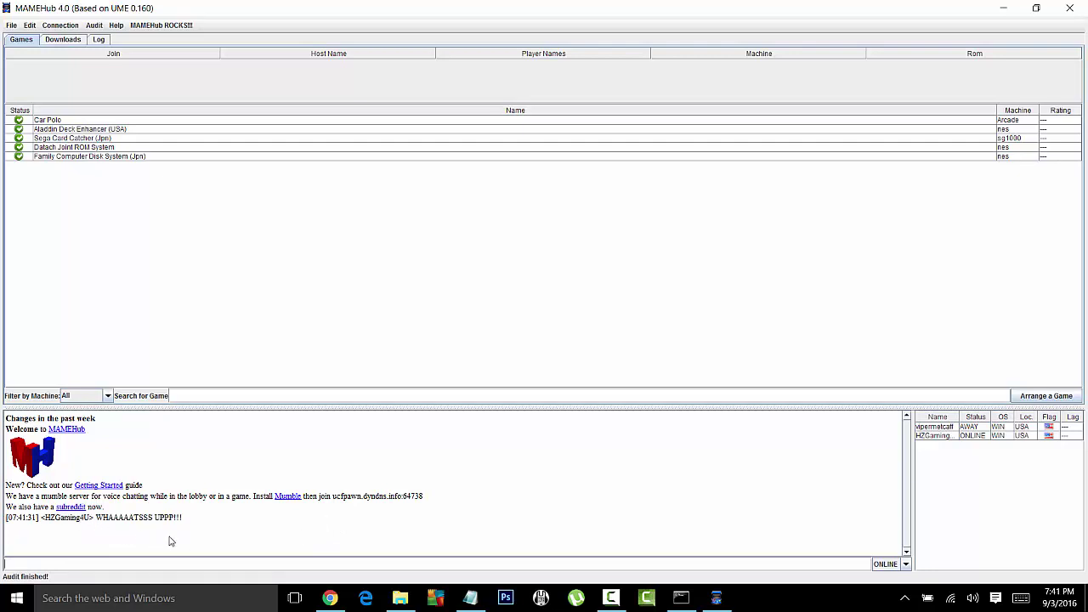
{"action": "left_click", "coordinate": [940, 427]}
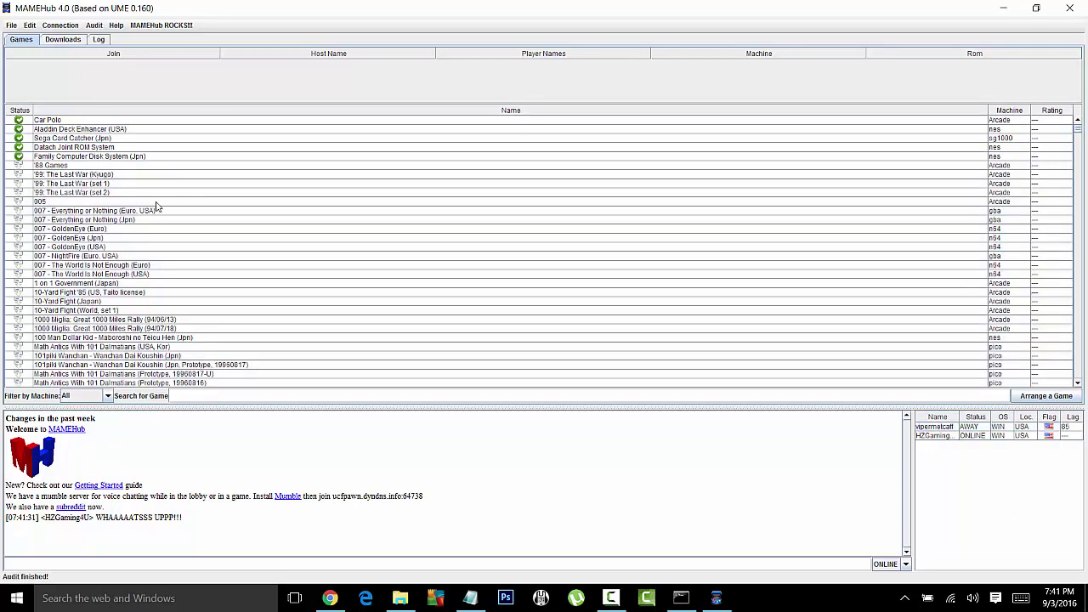
Step: Scroll through the games list to see the audited titles
{"action": "scroll", "coordinate": [189, 204], "scroll_direction": "down", "scroll_amount": 5}
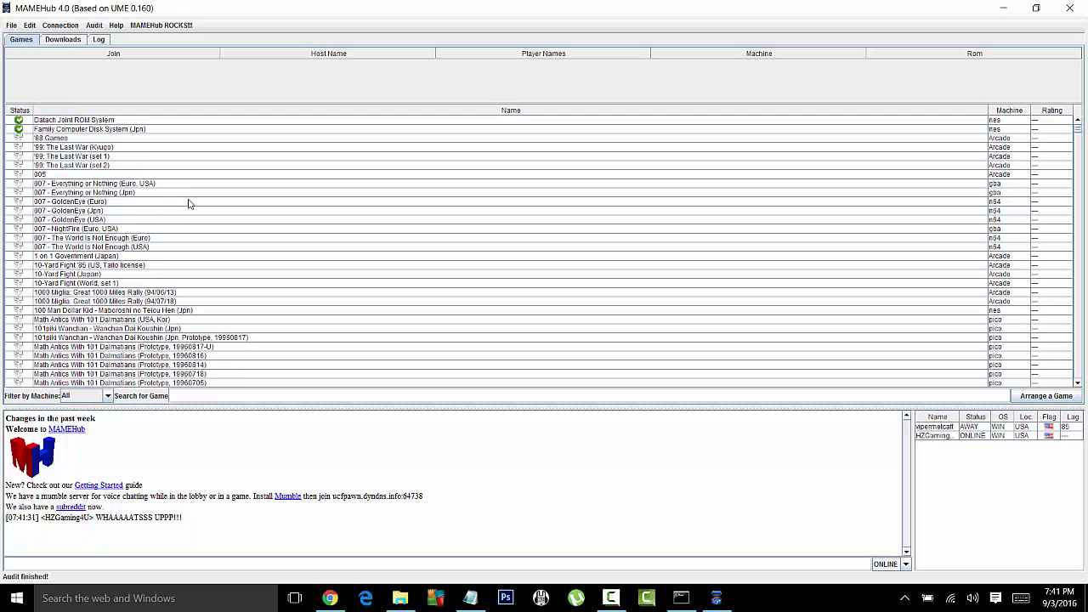
{"action": "scroll", "coordinate": [168, 225], "scroll_direction": "up", "scroll_amount": 5}
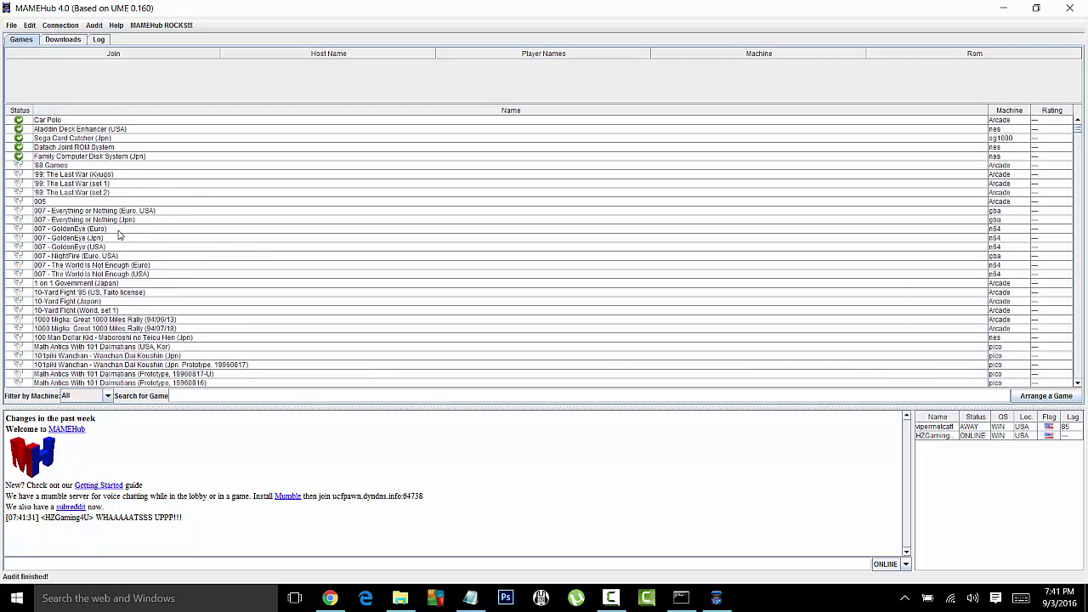
{"action": "scroll", "coordinate": [119, 234], "scroll_direction": "down", "scroll_amount": 8}
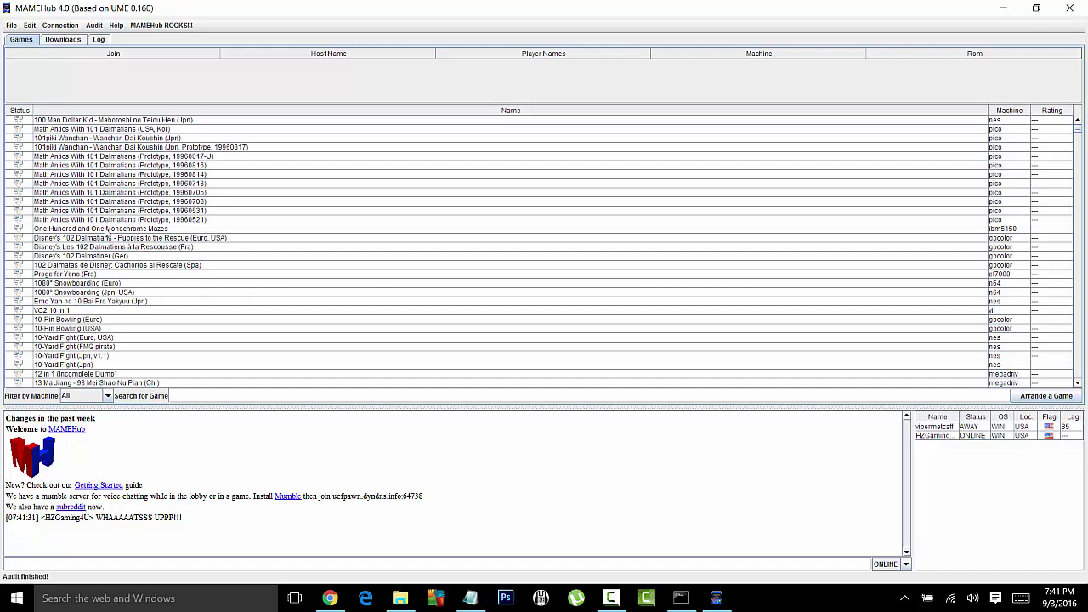
{"action": "scroll", "coordinate": [108, 234], "scroll_direction": "down", "scroll_amount": 10}
{"action": "scroll", "coordinate": [114, 229], "scroll_direction": "down", "scroll_amount": 6}
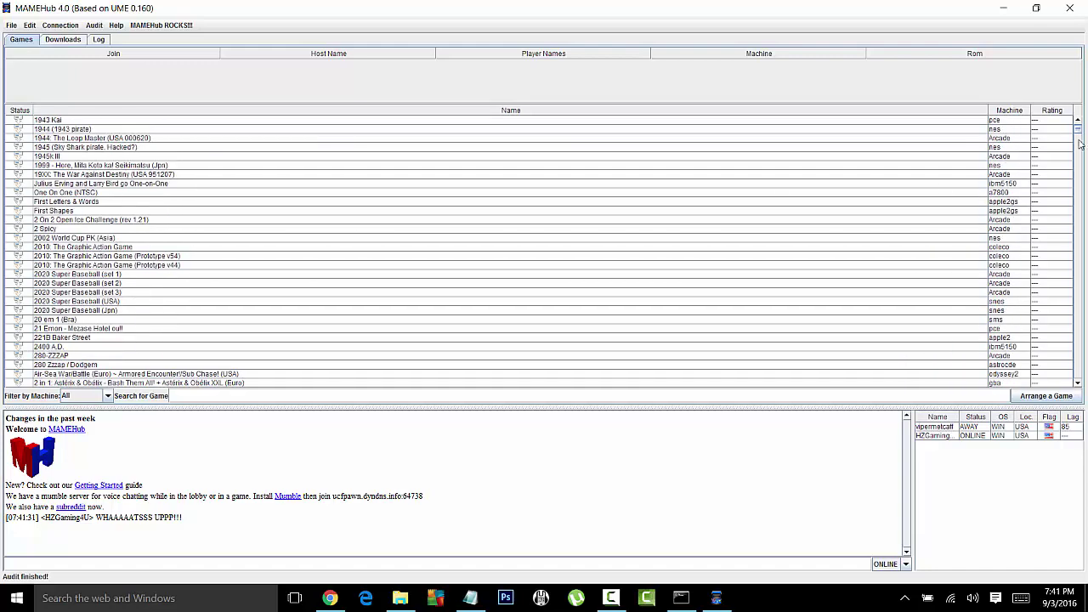
{"action": "mouse_move", "coordinate": [1079, 133]}
{"action": "left_mouse_down"}
{"action": "mouse_move", "coordinate": [1082, 182]}
{"action": "mouse_move", "coordinate": [1080, 121]}
{"action": "left_mouse_up"}
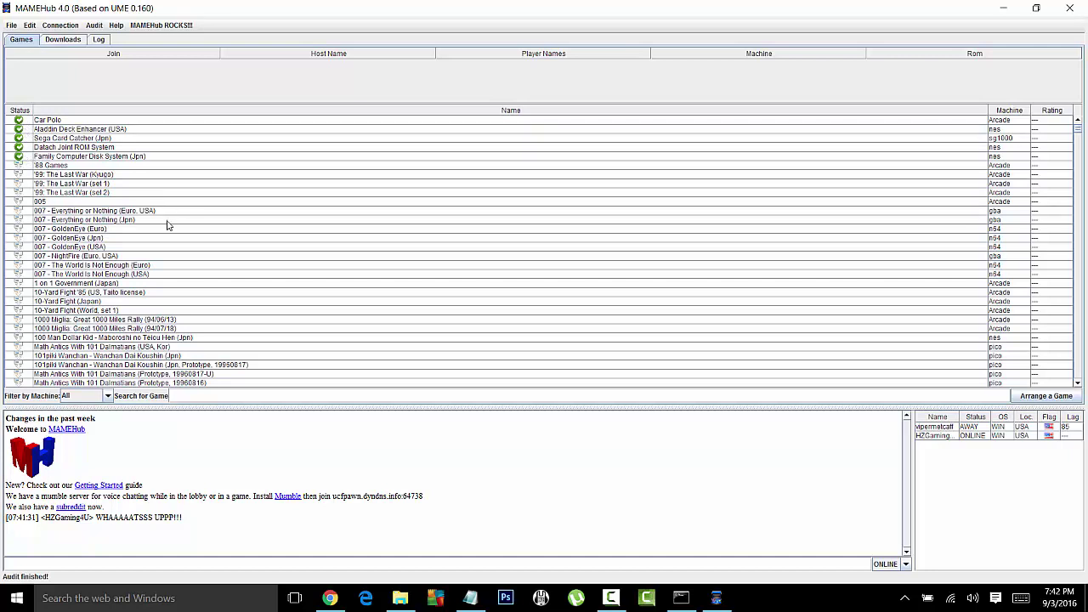
Step: Confirm Audit > Select Folders lists only ../roms, then quit the MAMEHub client
{"action": "left_click", "coordinate": [95, 27]}
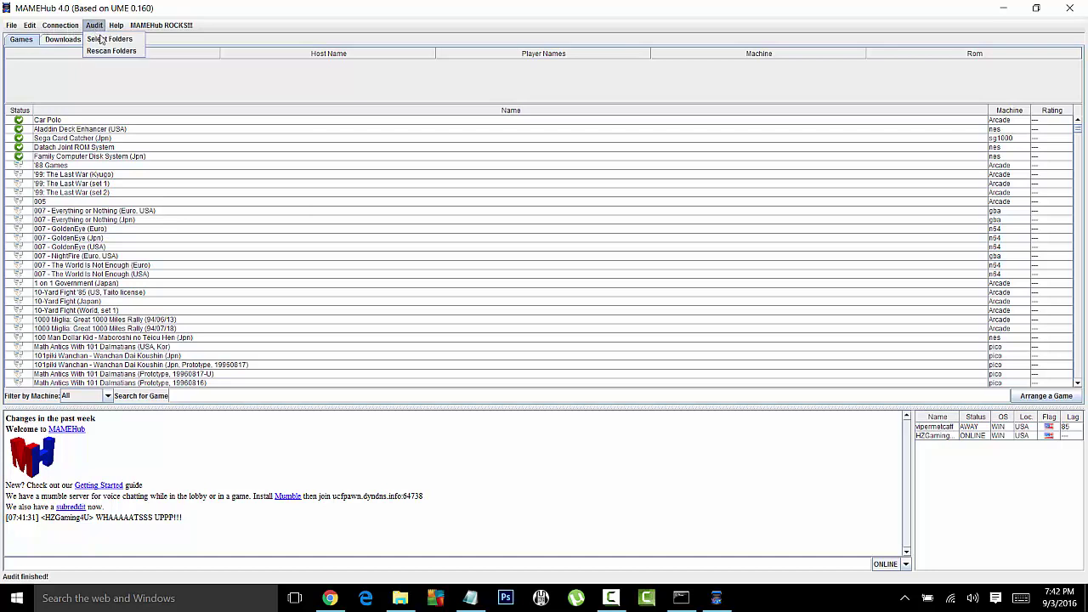
{"action": "left_click", "coordinate": [110, 42]}
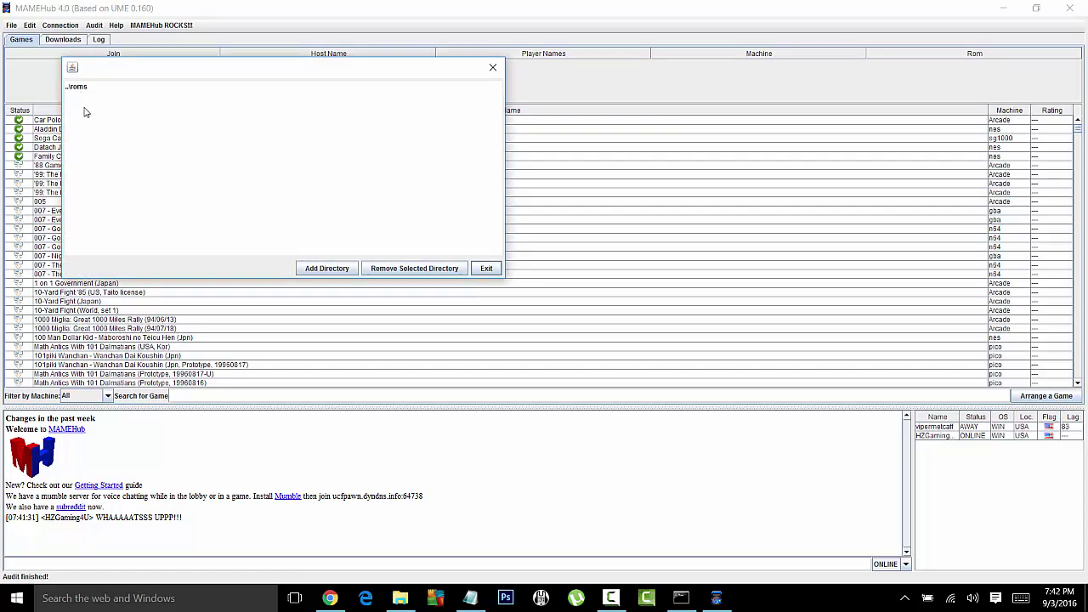
{"action": "left_click", "coordinate": [84, 111]}
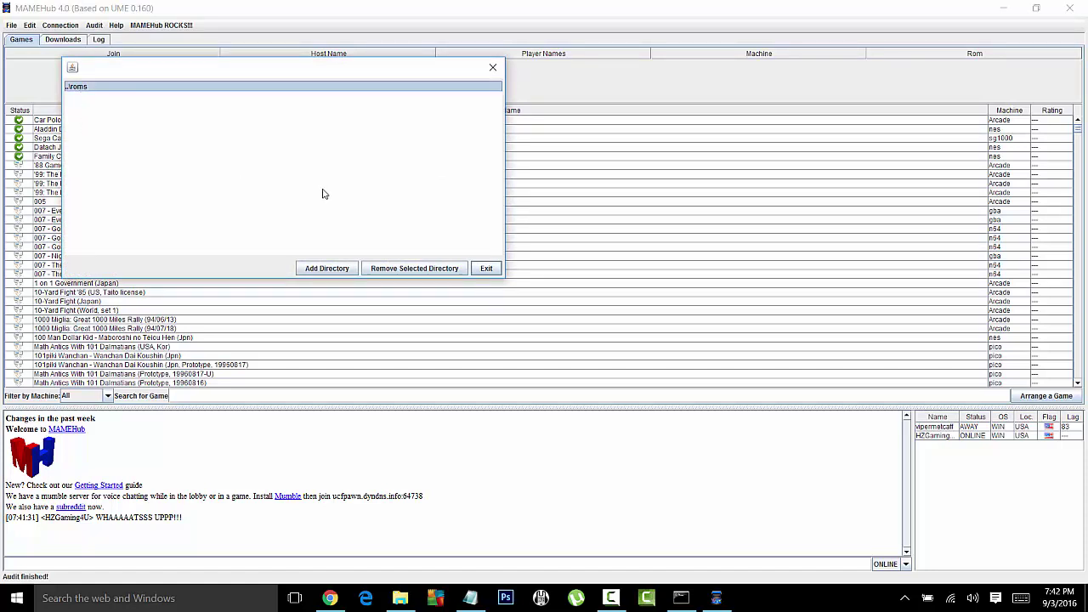
{"action": "left_click", "coordinate": [492, 67]}
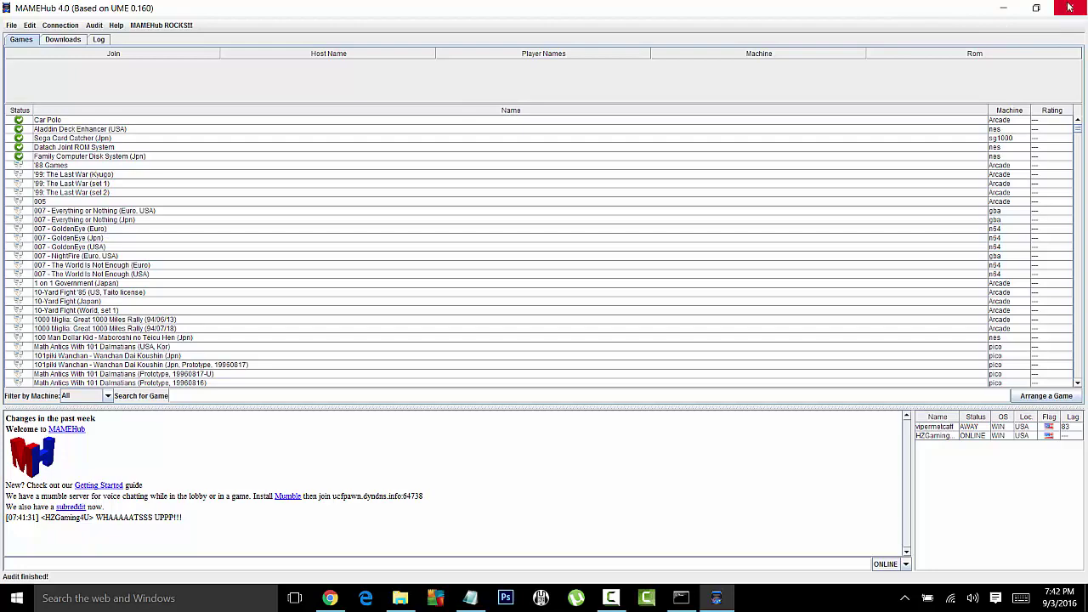
{"action": "left_click", "coordinate": [1070, 9]}
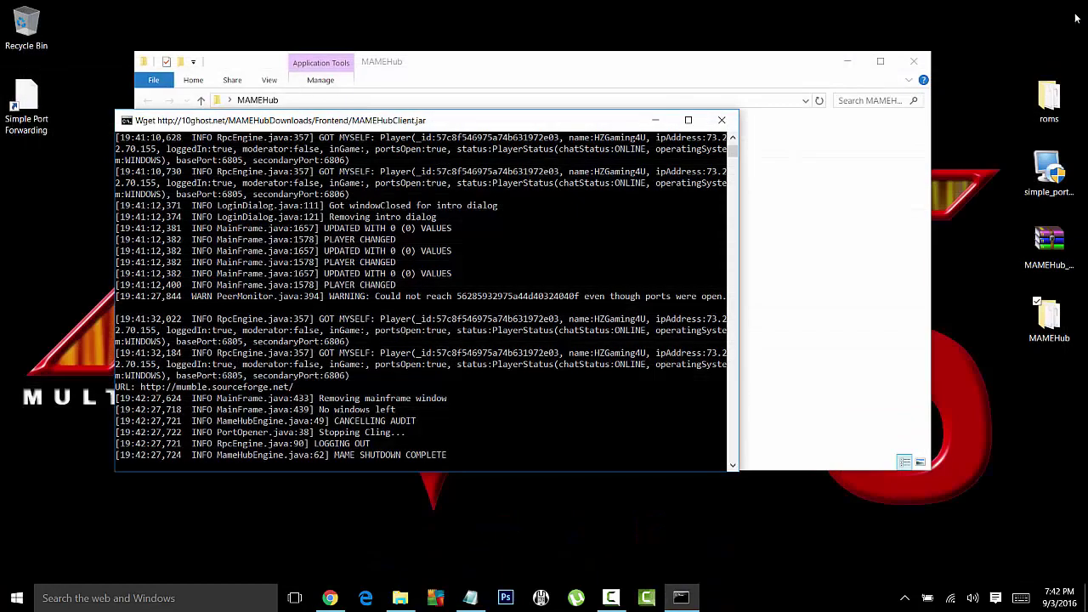
Step: Close the console and inspect the roms folder inside MAMEHubRepo > Binaries
{"action": "left_click", "coordinate": [721, 120]}
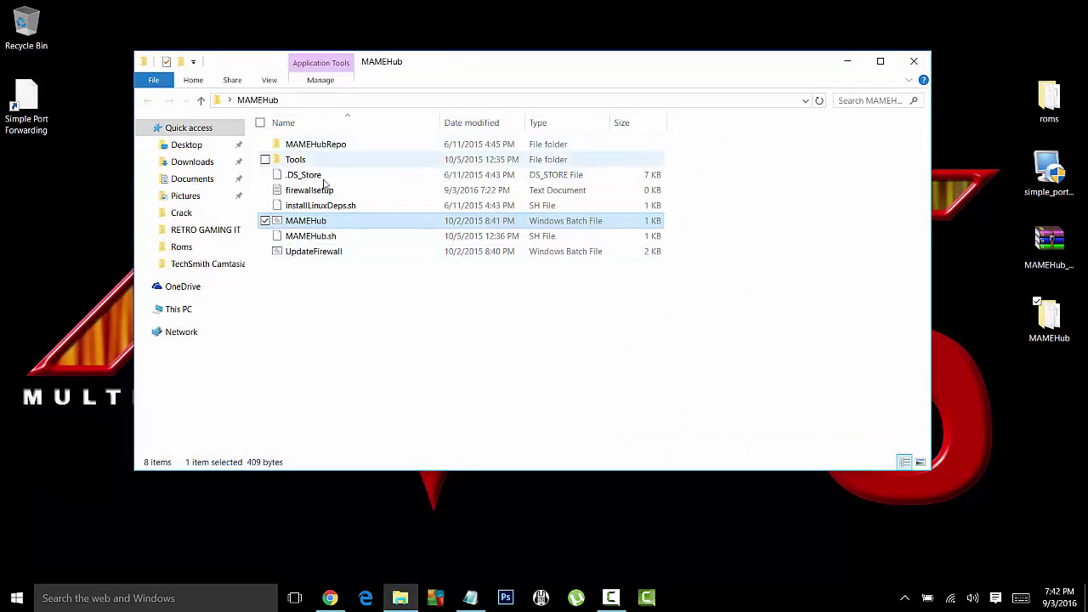
{"action": "left_click", "coordinate": [323, 298]}
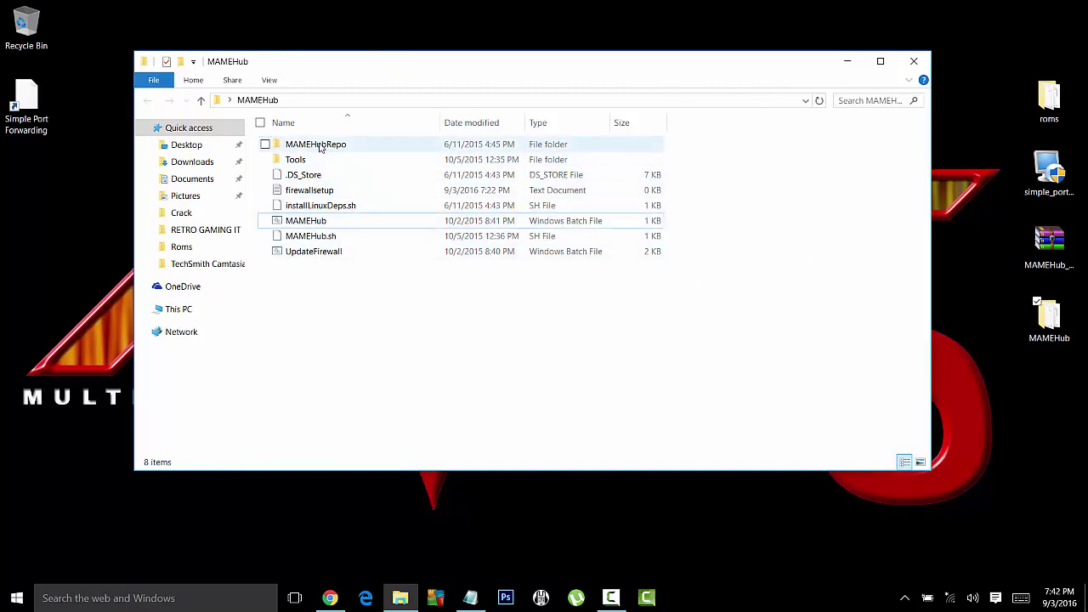
{"action": "left_click_drag", "start_coordinate": [319, 147], "coordinate": [344, 148]}
{"action": "double_click", "coordinate": [344, 148]}
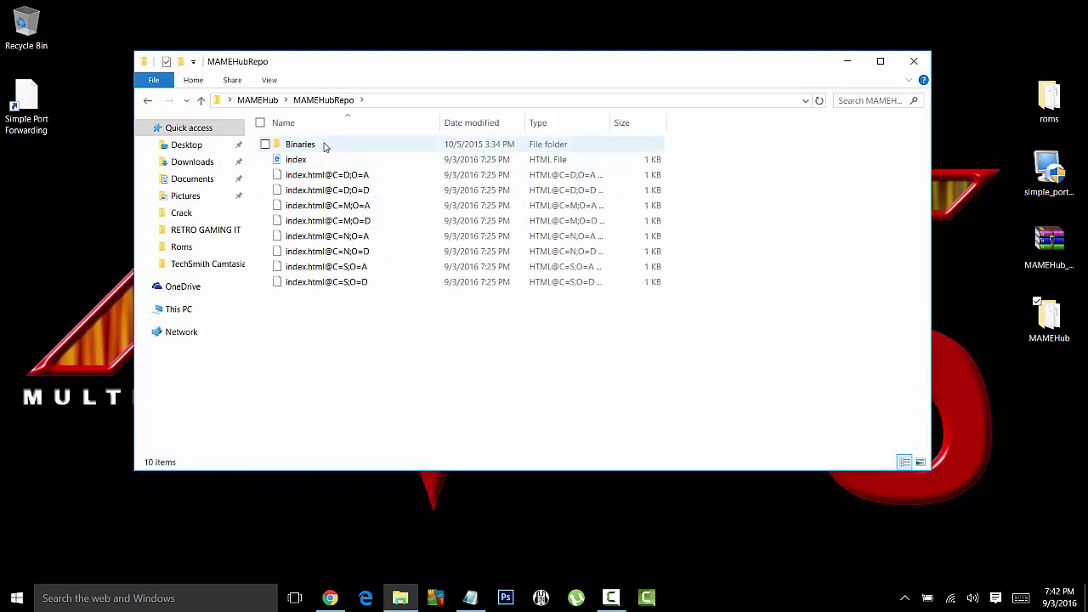
{"action": "double_click", "coordinate": [323, 147]}
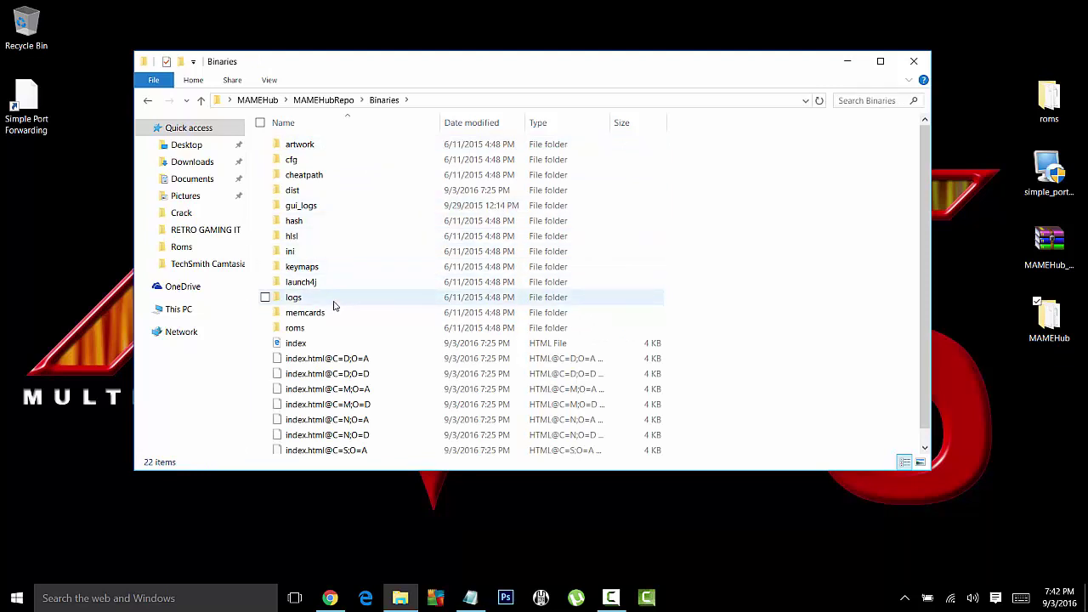
{"action": "double_click", "coordinate": [295, 328]}
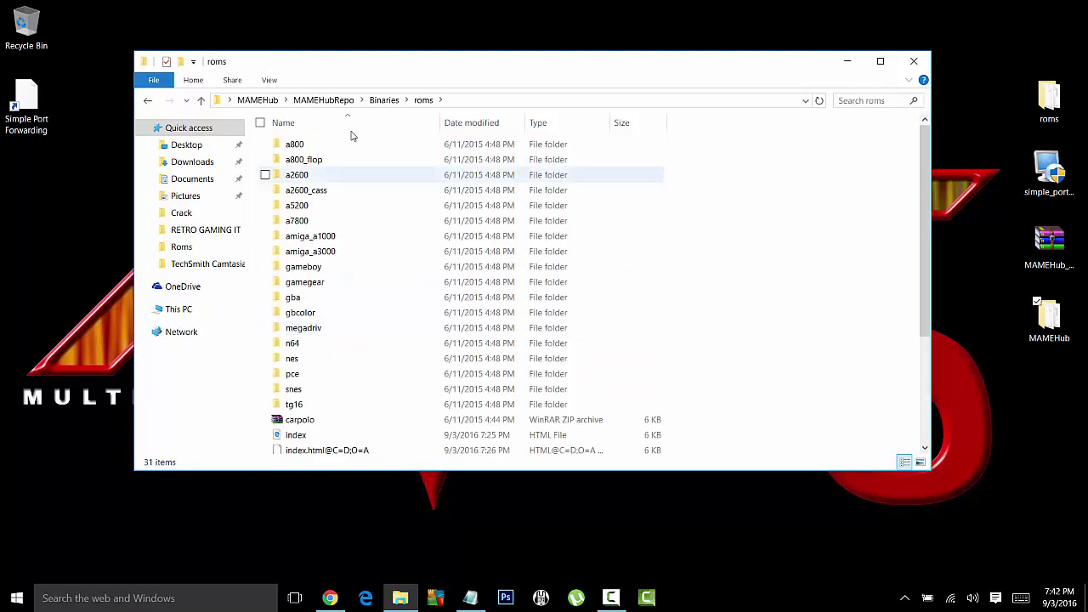
{"action": "scroll", "coordinate": [425, 293], "scroll_direction": "down", "scroll_amount": 3}
{"action": "scroll", "coordinate": [434, 296], "scroll_direction": "up", "scroll_amount": 4}
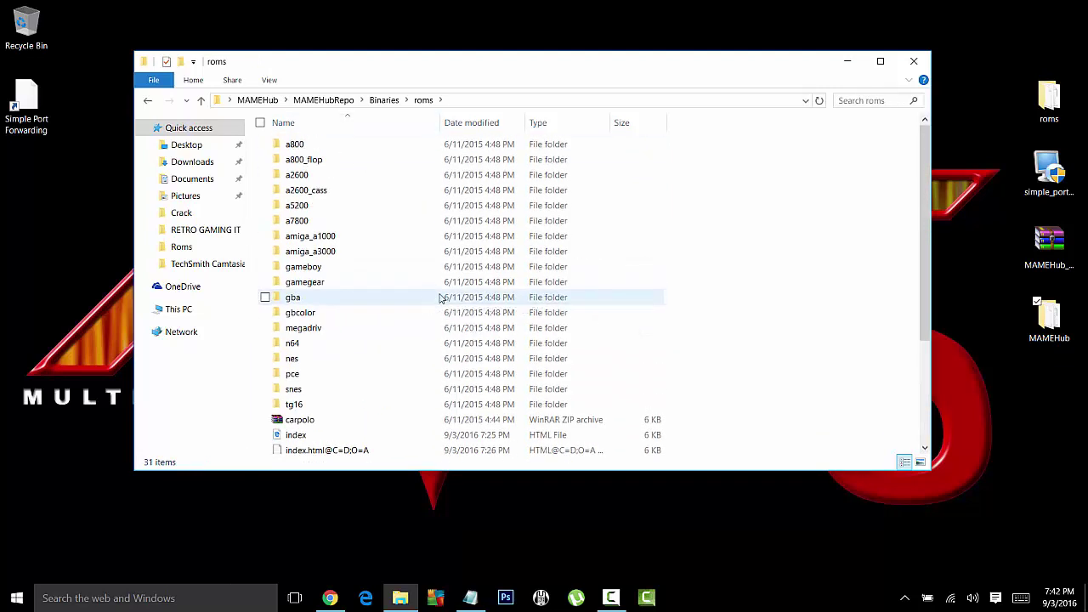
{"action": "left_click", "coordinate": [147, 101]}
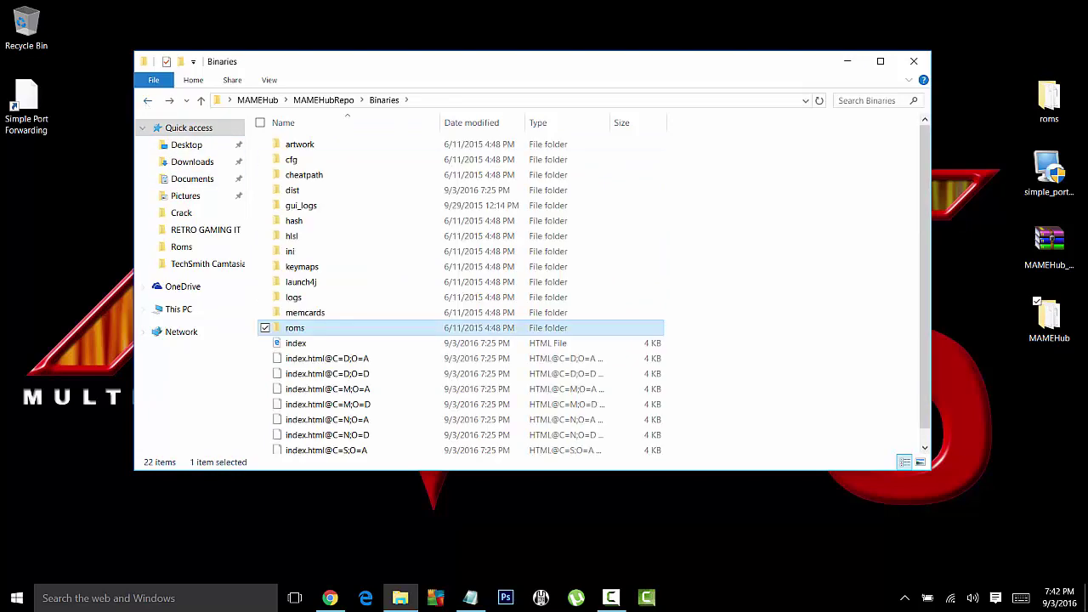
Step: Move the desktop roms folder into Binaries, replacing the existing files
{"action": "double_click", "coordinate": [1060, 98]}
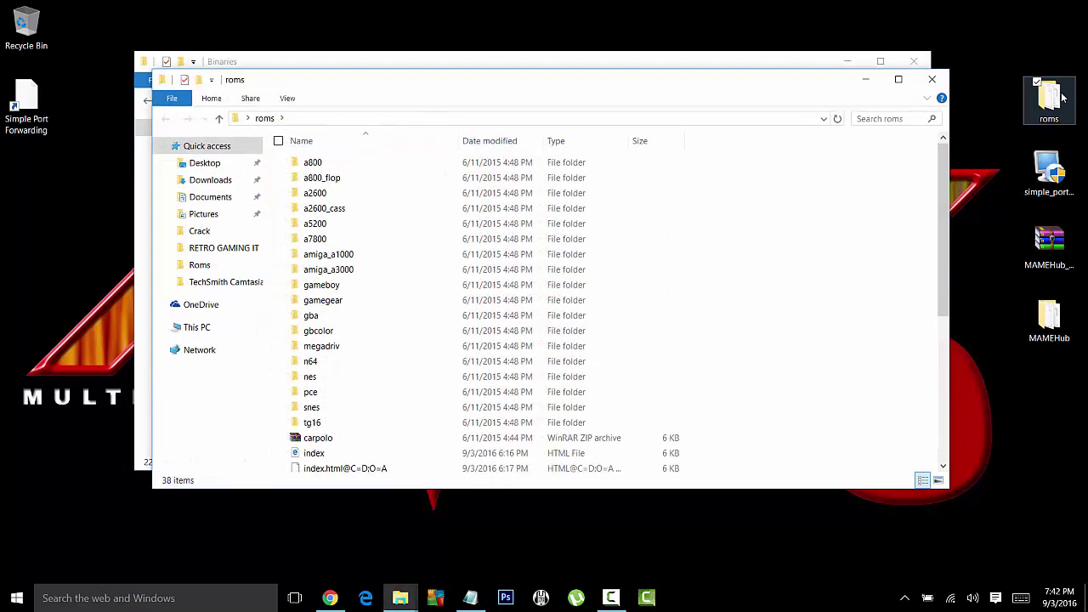
{"action": "scroll", "coordinate": [755, 236], "scroll_direction": "down", "scroll_amount": 6}
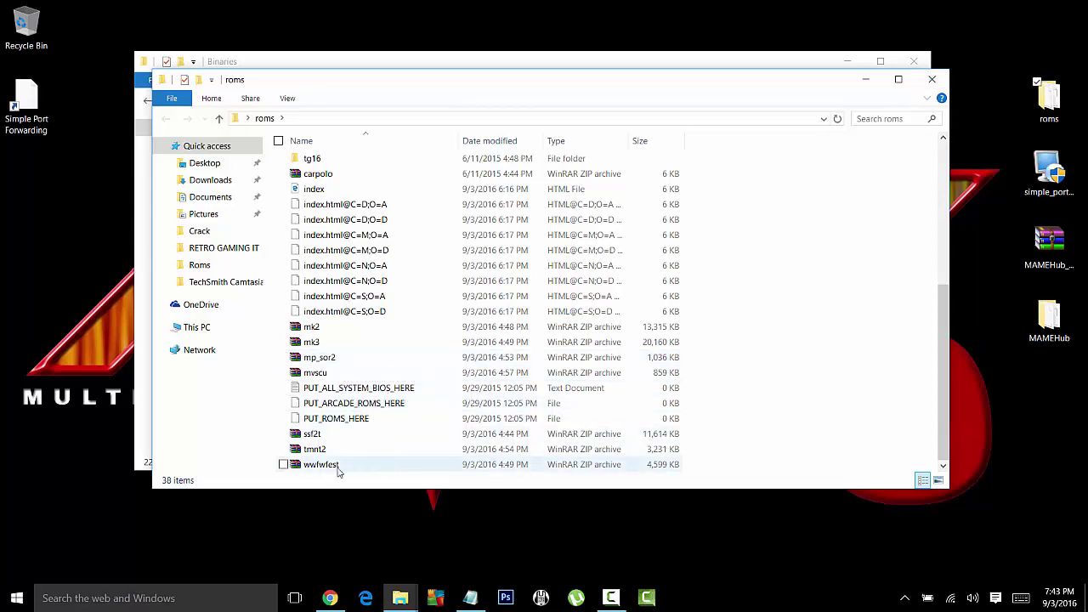
{"action": "left_click", "coordinate": [931, 79]}
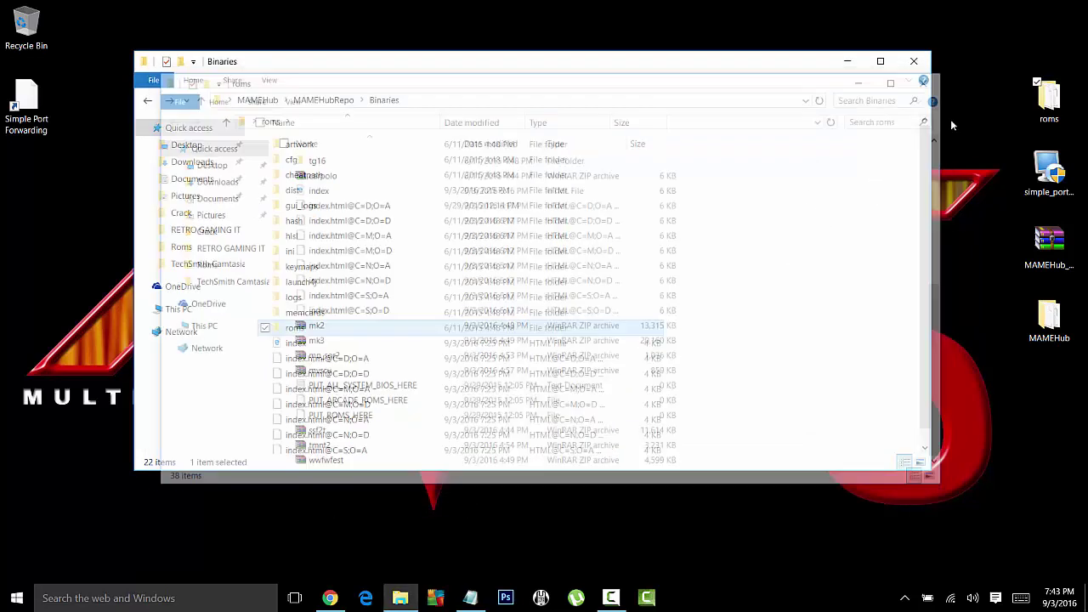
{"action": "left_click_drag", "start_coordinate": [1048, 102], "coordinate": [252, 314]}
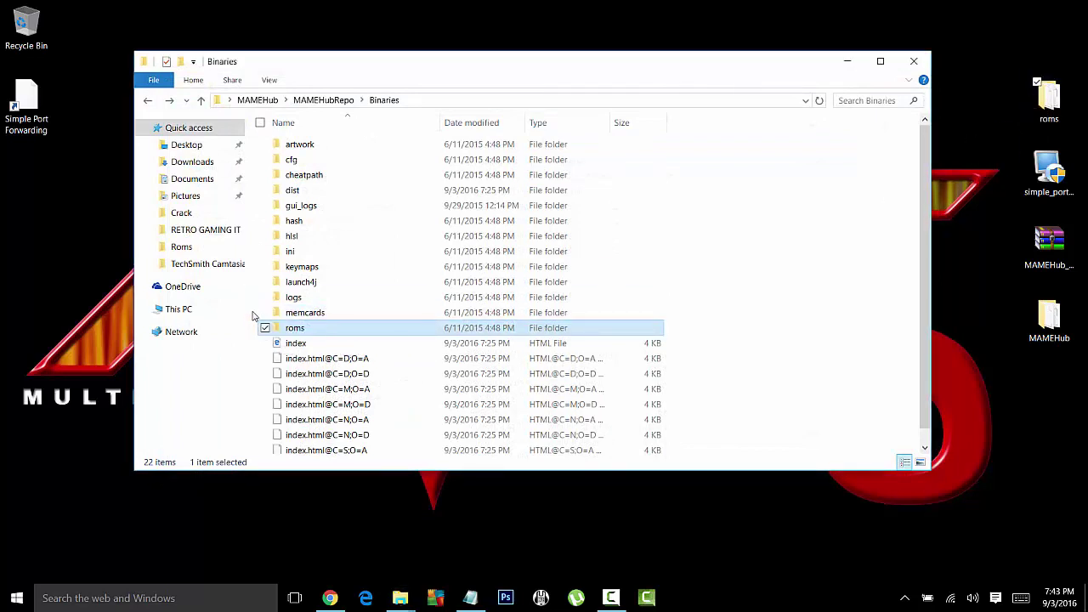
{"action": "left_click", "coordinate": [296, 231]}
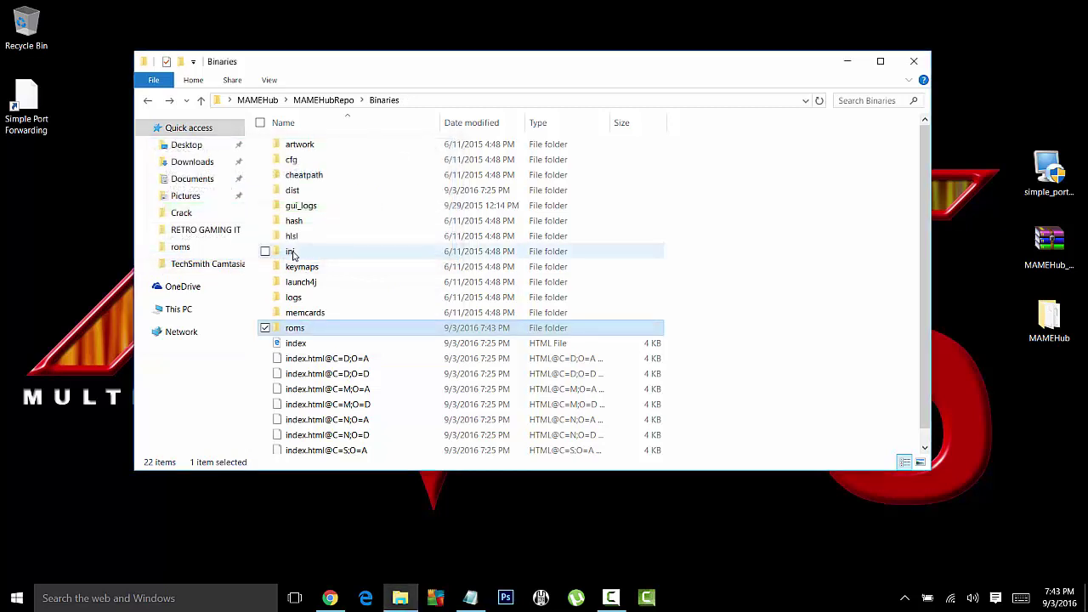
Step: Check the updated Binaries roms folder, then go back up to the MAMEHub folder
{"action": "double_click", "coordinate": [306, 329]}
{"action": "scroll", "coordinate": [421, 336], "scroll_direction": "down", "scroll_amount": 6}
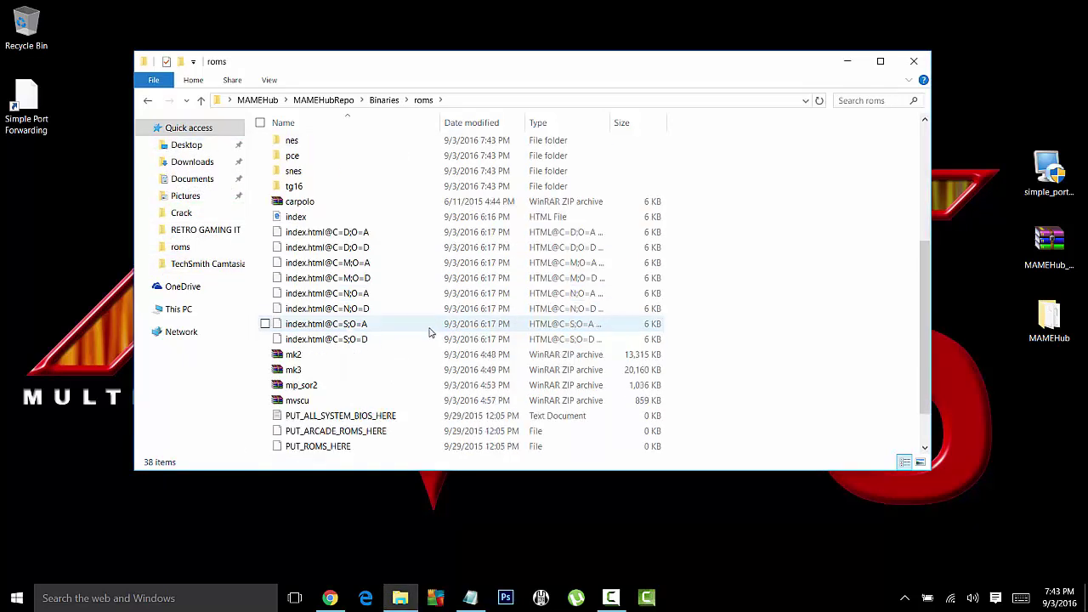
{"action": "scroll", "coordinate": [425, 332], "scroll_direction": "up", "scroll_amount": 6}
{"action": "scroll", "coordinate": [429, 327], "scroll_direction": "down", "scroll_amount": 3}
{"action": "scroll", "coordinate": [430, 323], "scroll_direction": "down", "scroll_amount": 3}
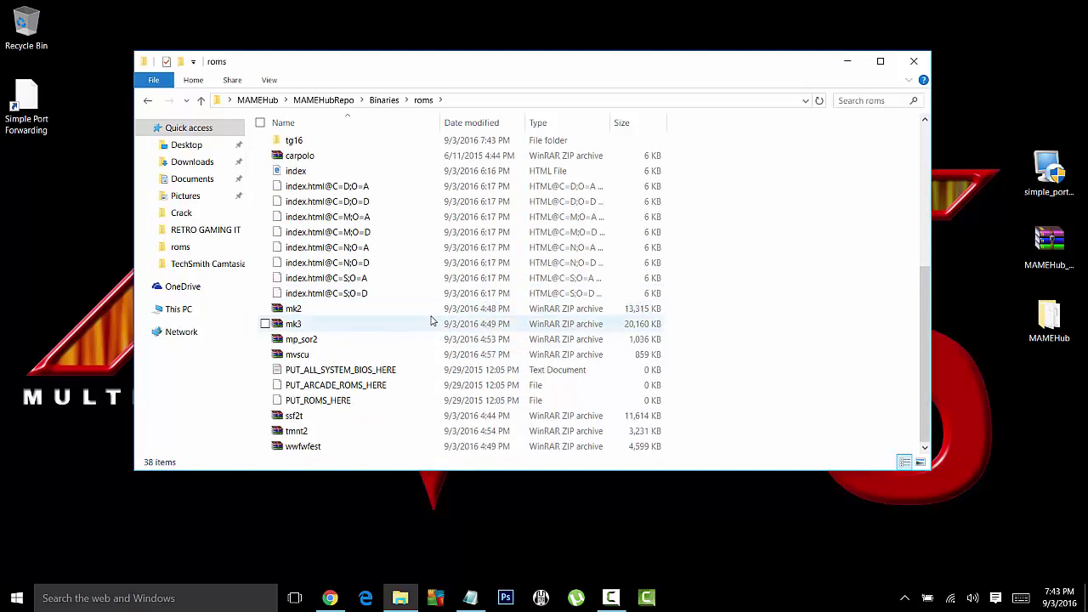
{"action": "scroll", "coordinate": [544, 344], "scroll_direction": "up", "scroll_amount": 4}
{"action": "scroll", "coordinate": [544, 344], "scroll_direction": "up", "scroll_amount": 2}
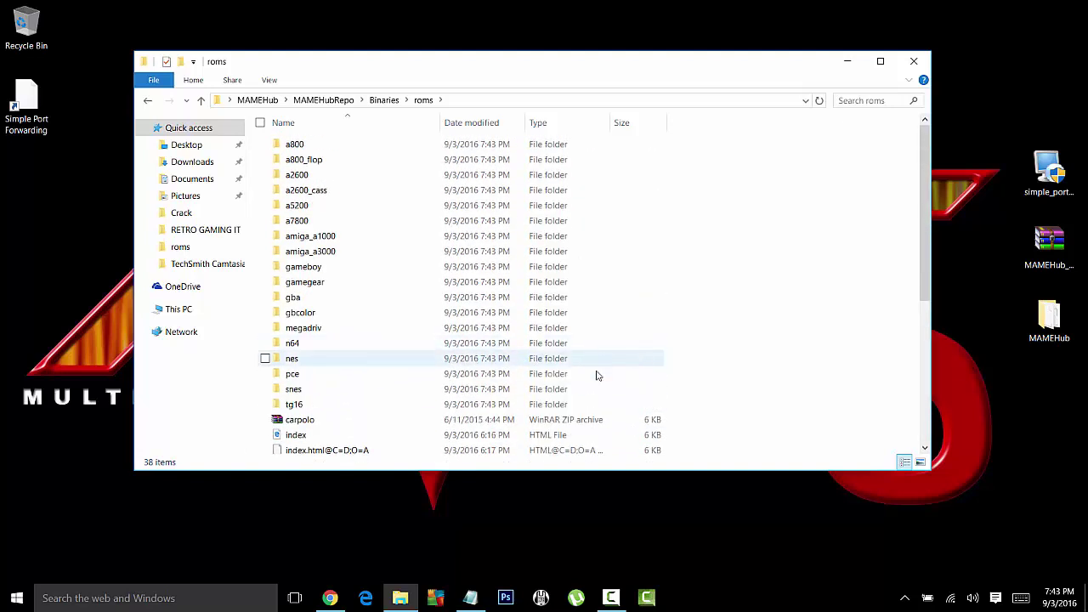
{"action": "left_click", "coordinate": [148, 100]}
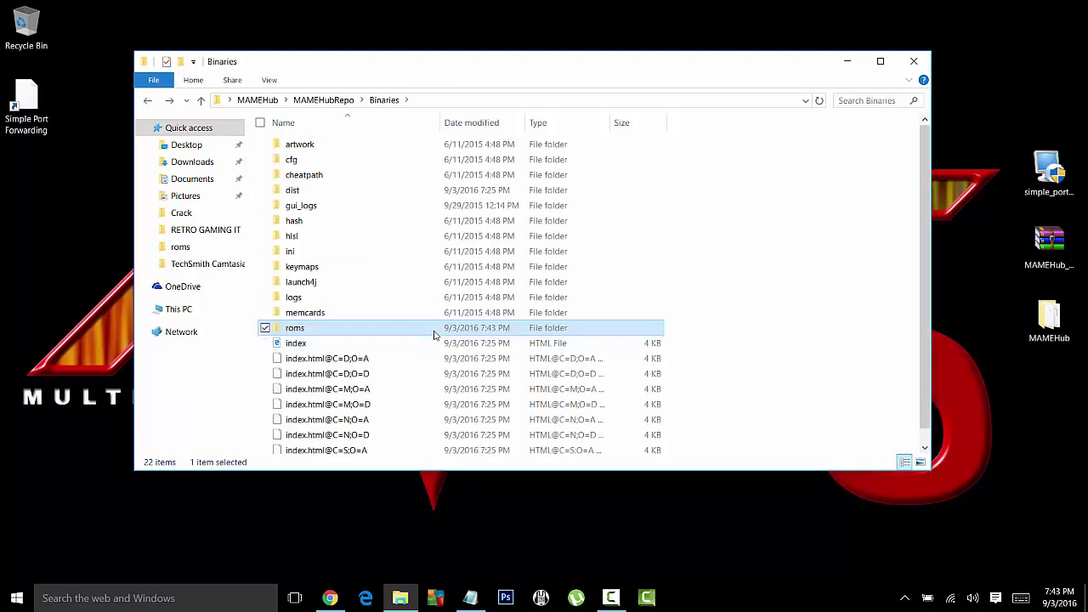
{"action": "left_click", "coordinate": [148, 102]}
{"action": "left_click", "coordinate": [148, 102]}
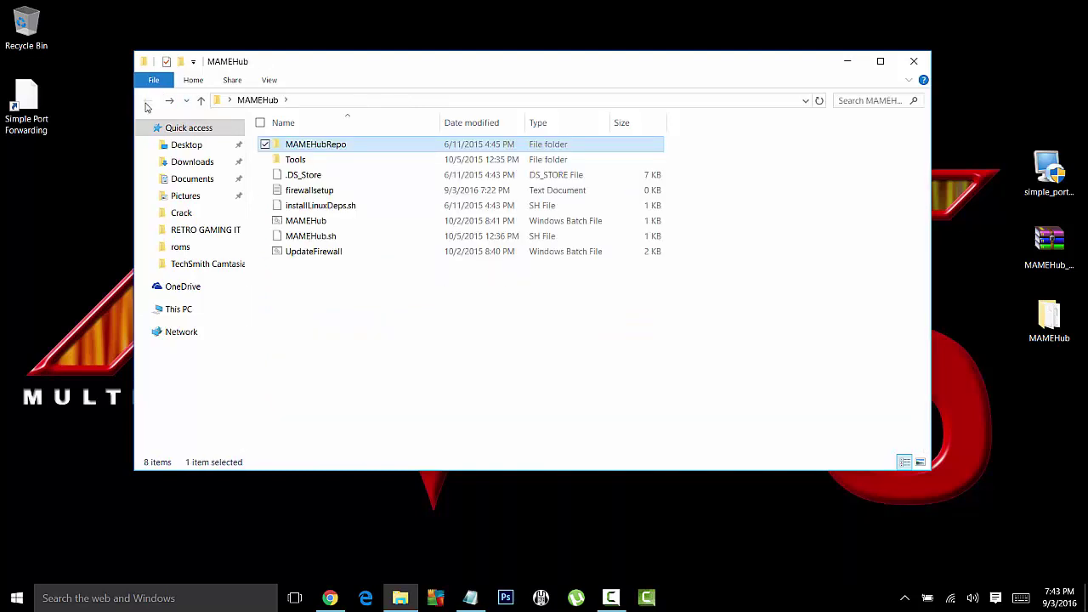
Step: Relaunch MAMEHub from its batch file, log in, and maximize the lobby window
{"action": "double_click", "coordinate": [308, 221]}
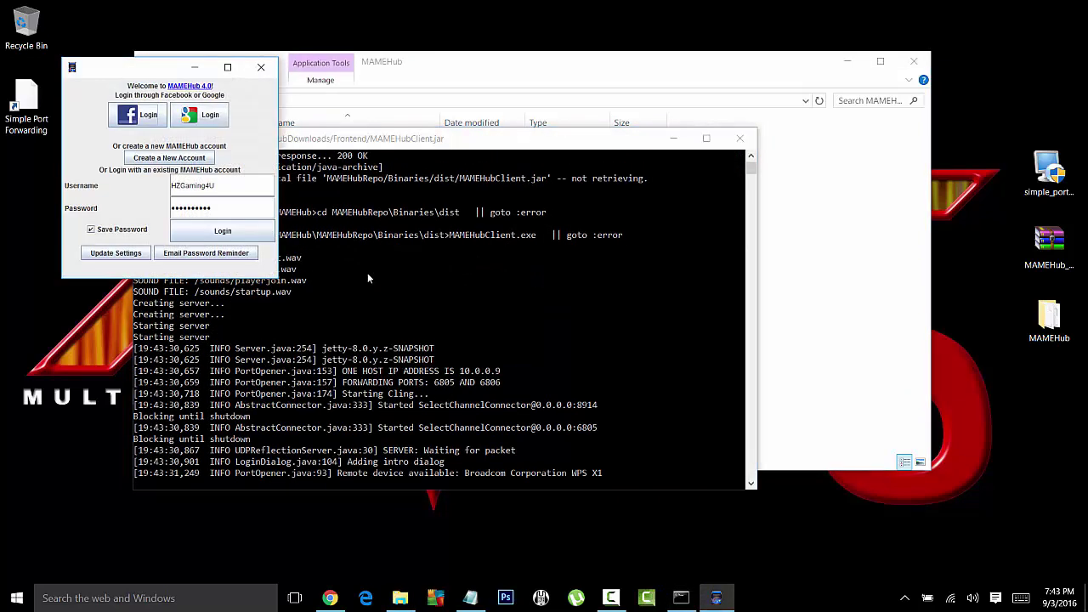
{"action": "left_click", "coordinate": [190, 234]}
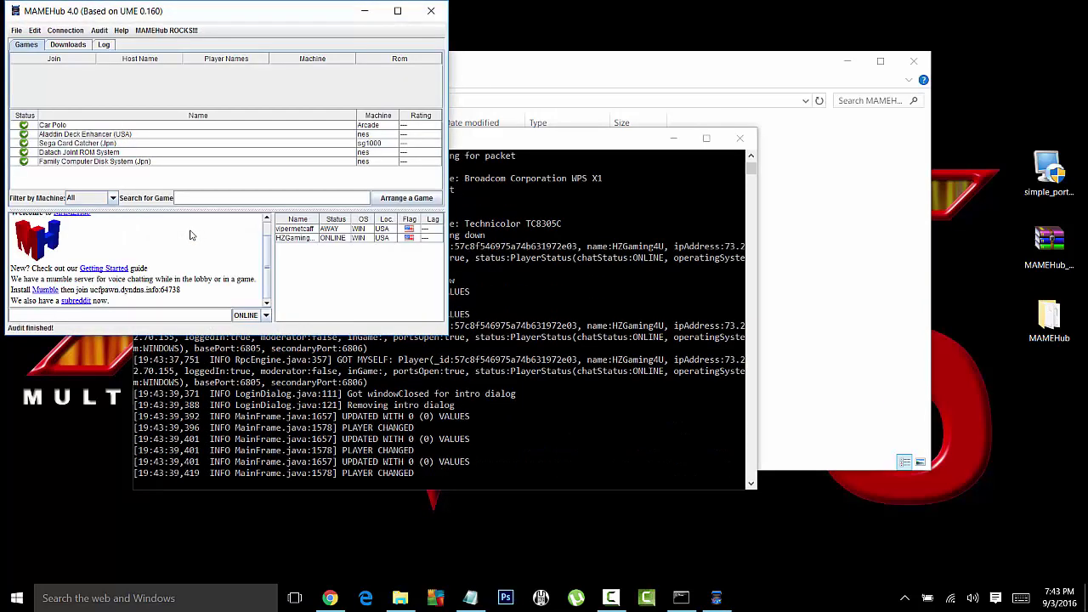
{"action": "left_click", "coordinate": [397, 10]}
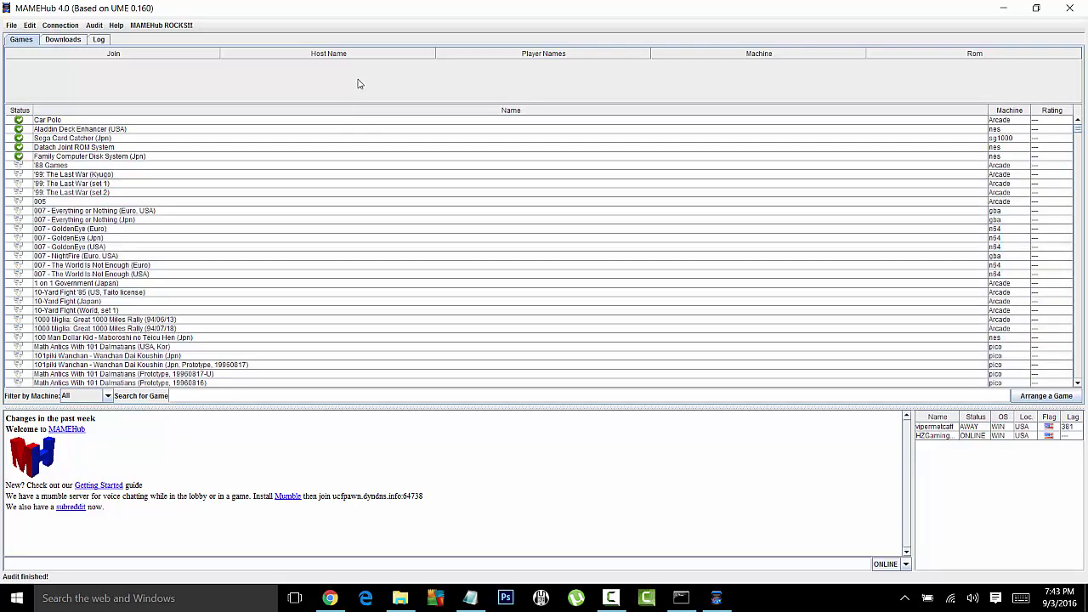
{"action": "scroll", "coordinate": [344, 204], "scroll_direction": "down", "scroll_amount": 10}
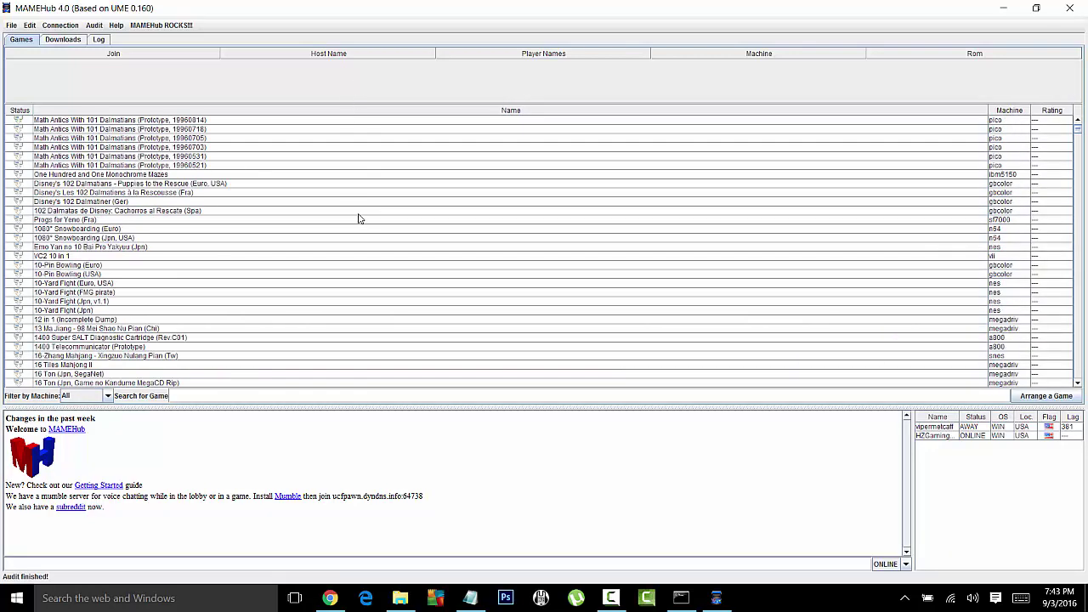
{"action": "scroll", "coordinate": [358, 218], "scroll_direction": "up", "scroll_amount": 10}
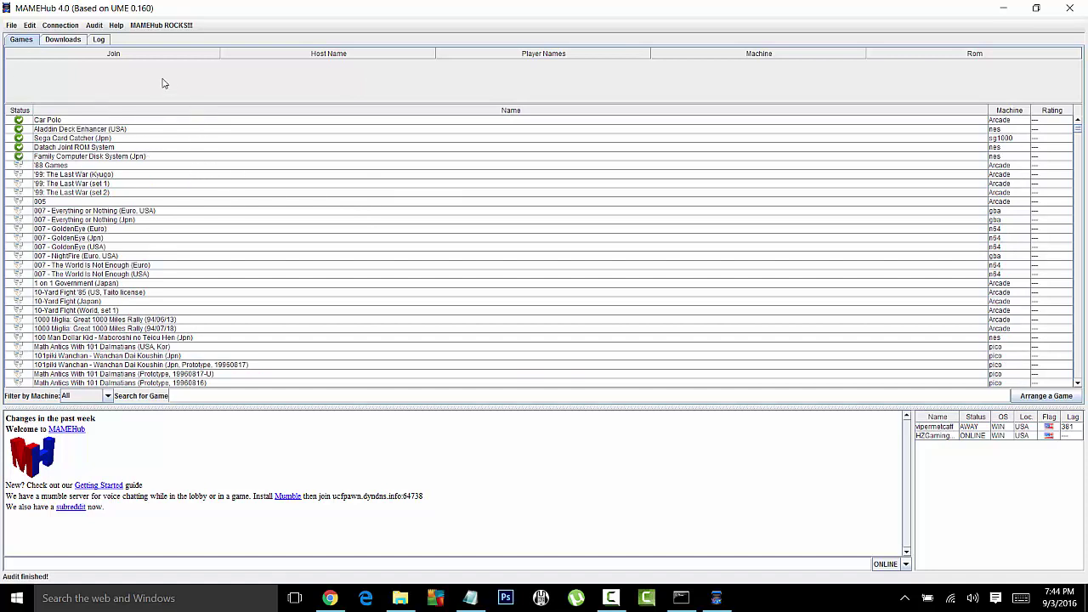
{"action": "left_click", "coordinate": [94, 26]}
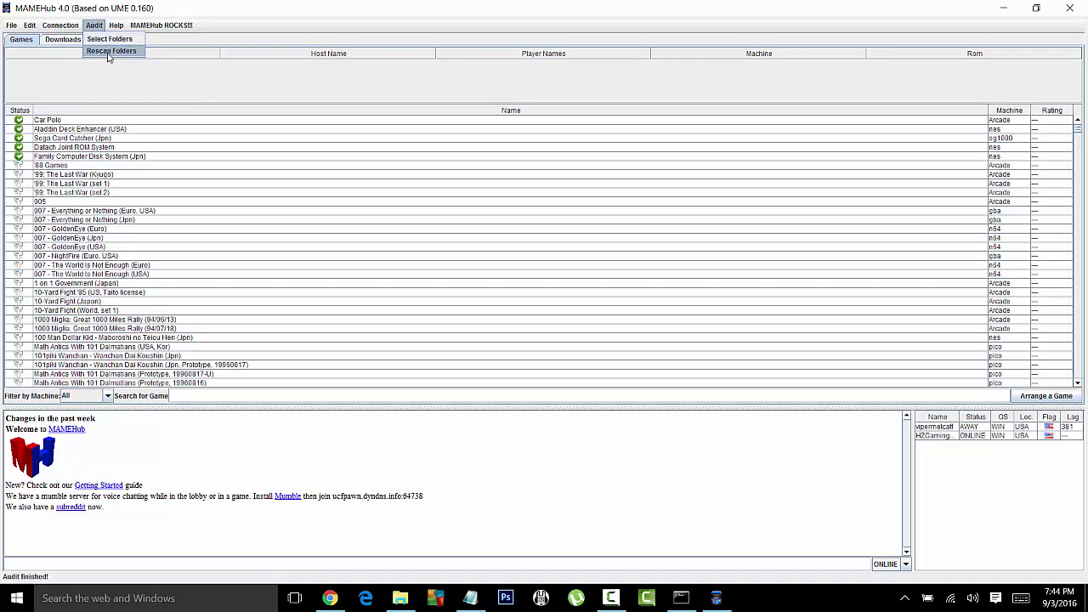
Step: Rescan the ROM folders and search the games list for WWF to confirm the new titles
{"action": "left_click", "coordinate": [111, 51]}
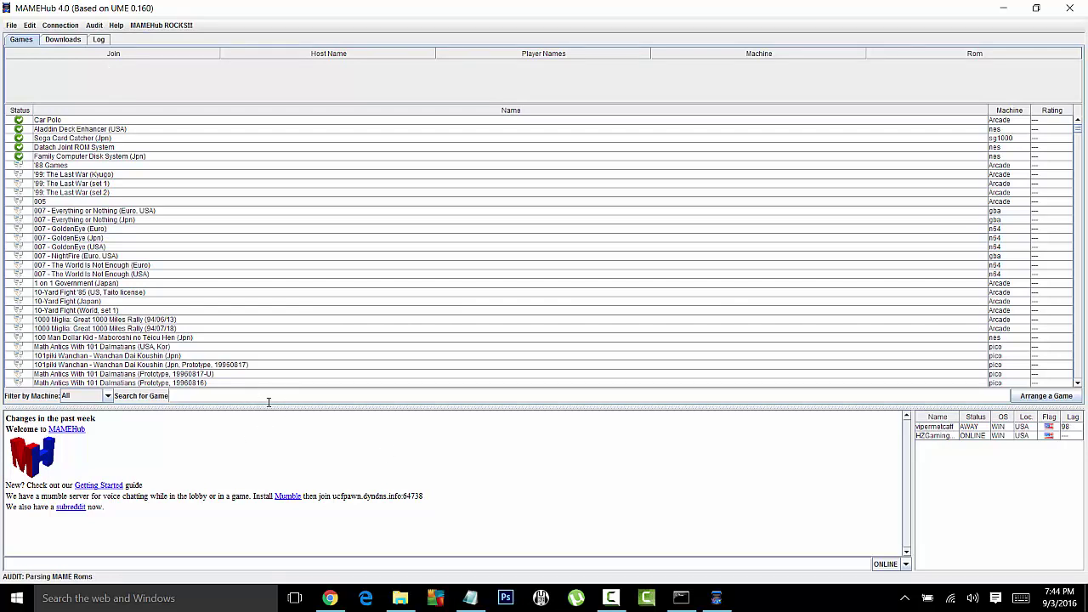
{"action": "type", "text": "WWF We"}
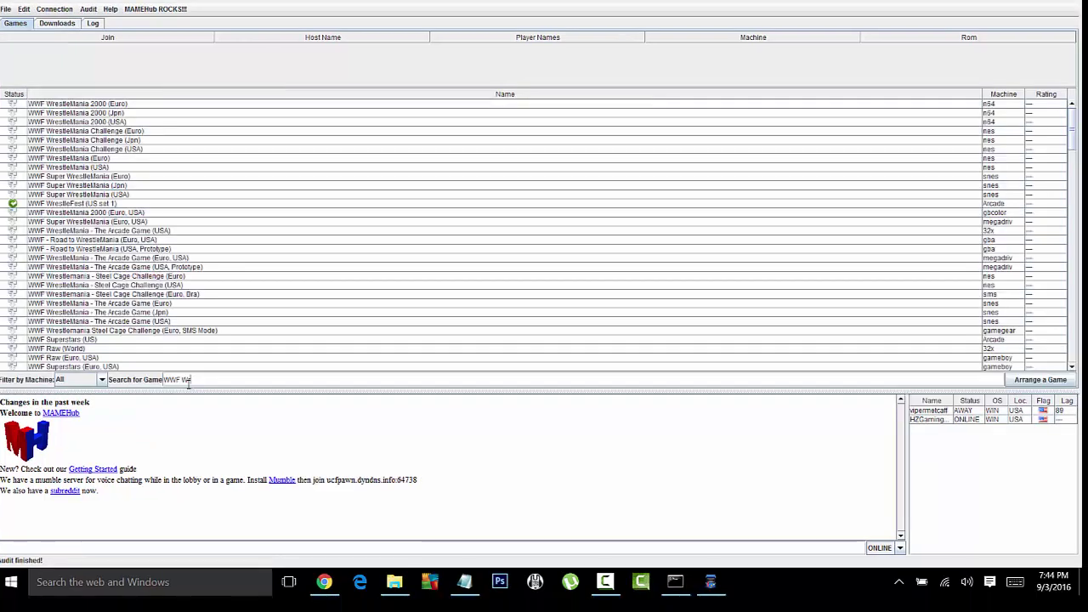
{"action": "key", "text": "BackSpace"}
{"action": "key", "text": "BackSpace"}
{"action": "key", "text": "BackSpace"}
{"action": "key", "text": "BackSpace"}
{"action": "key", "text": "BackSpace"}
{"action": "key", "text": "BackSpace"}
{"action": "key", "text": "BackSpace"}
{"action": "key", "text": "BackSpace"}
{"action": "key", "text": "BackSpace"}
{"action": "key", "text": "BackSpace"}
{"action": "key", "text": "BackSpace"}
{"action": "key", "text": "BackSpace"}
{"action": "key", "text": "BackSpace"}
{"action": "key", "text": "BackSpace"}
{"action": "key", "text": "BackSpace"}
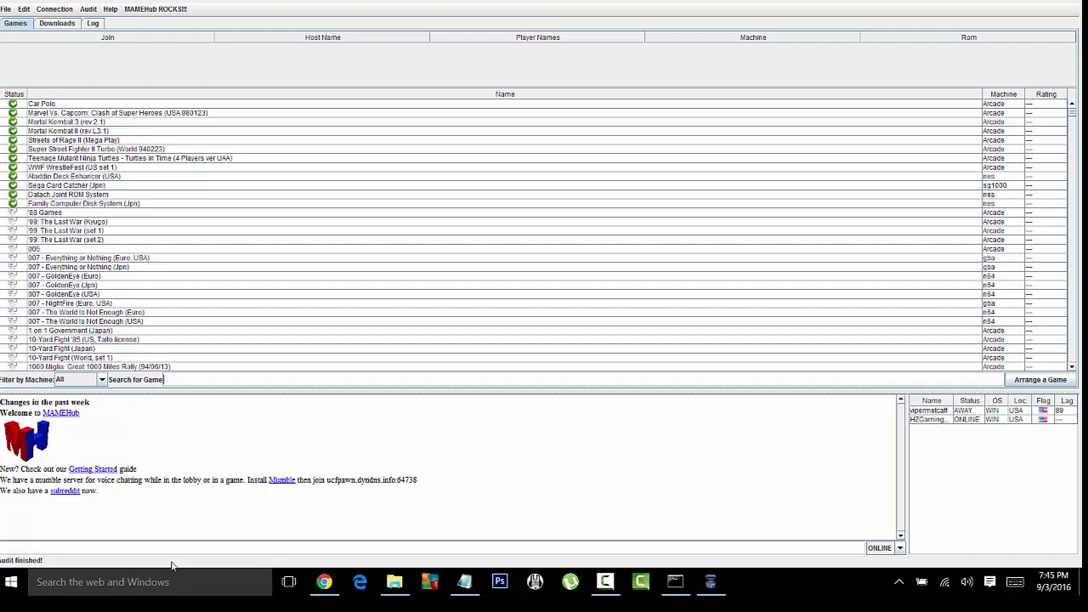
{"action": "scroll", "coordinate": [221, 268], "scroll_direction": "down", "scroll_amount": 3}
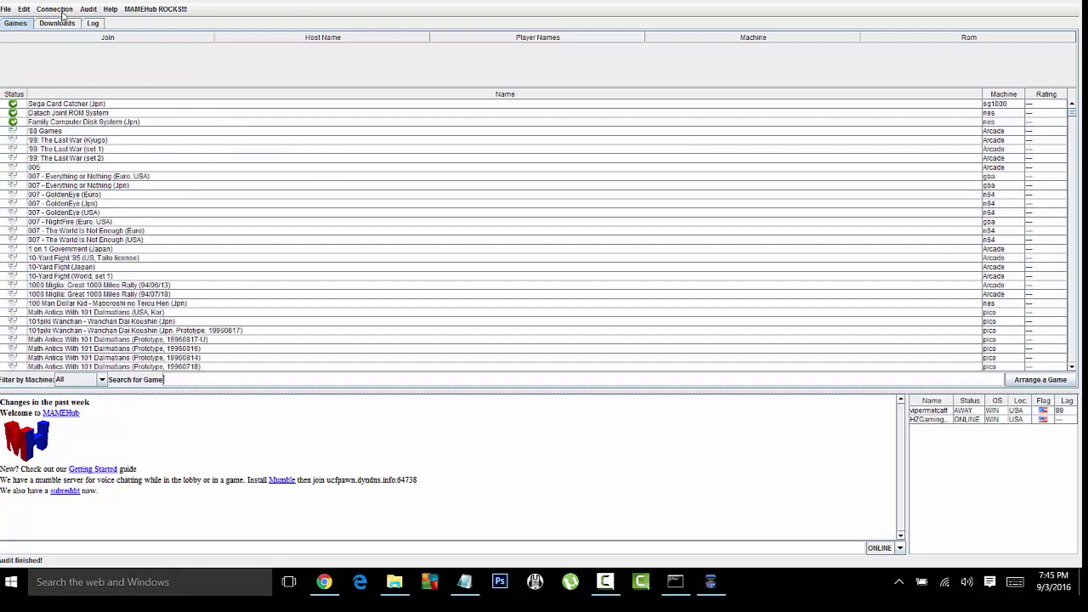
{"action": "left_click", "coordinate": [90, 9]}
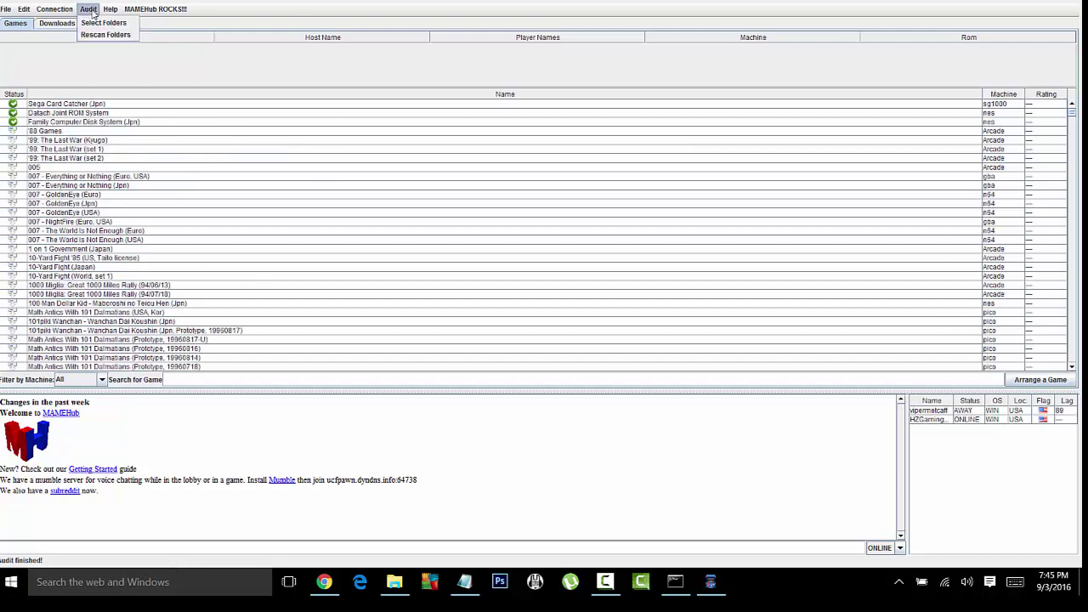
{"action": "left_click", "coordinate": [151, 63]}
{"action": "scroll", "coordinate": [207, 157], "scroll_direction": "up", "scroll_amount": 3}
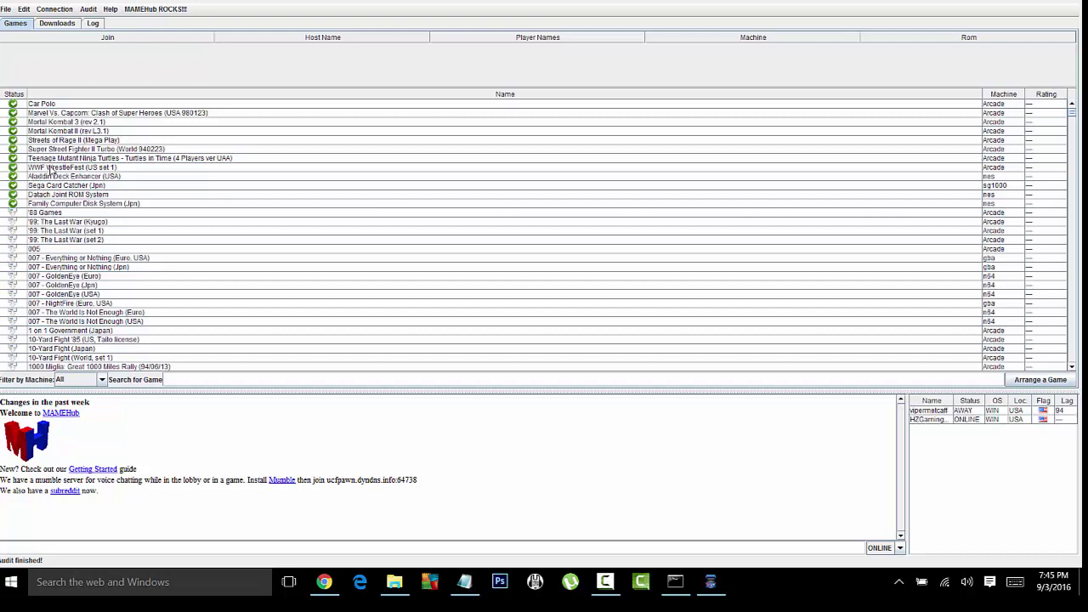
Step: Launch Mortal Kombat II (rev L3.1), lower its volume two steps, and exit with Esc
{"action": "left_click", "coordinate": [54, 132]}
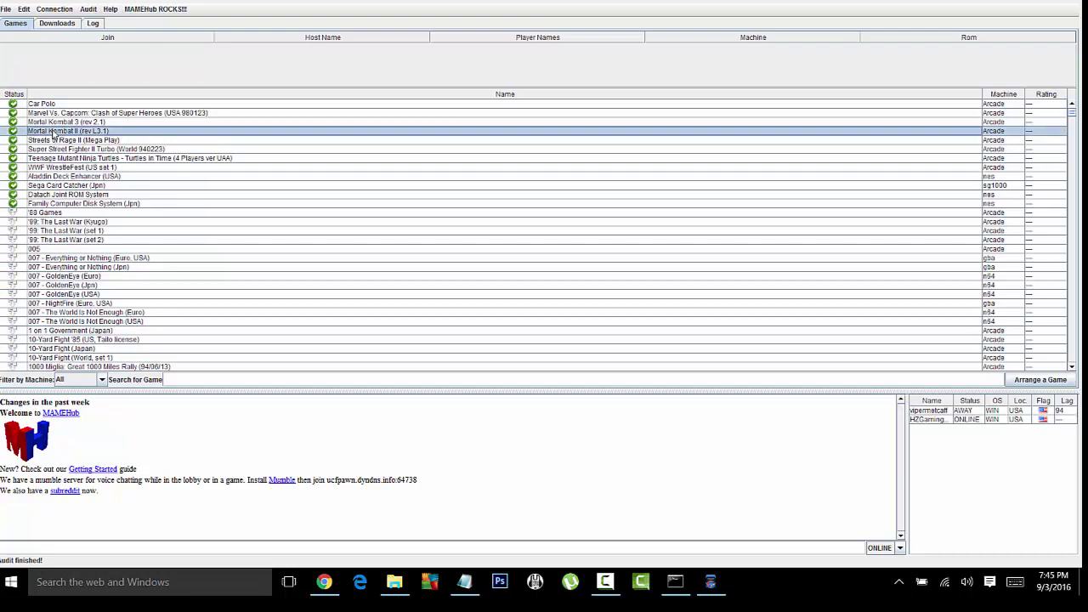
{"action": "double_click", "coordinate": [54, 131]}
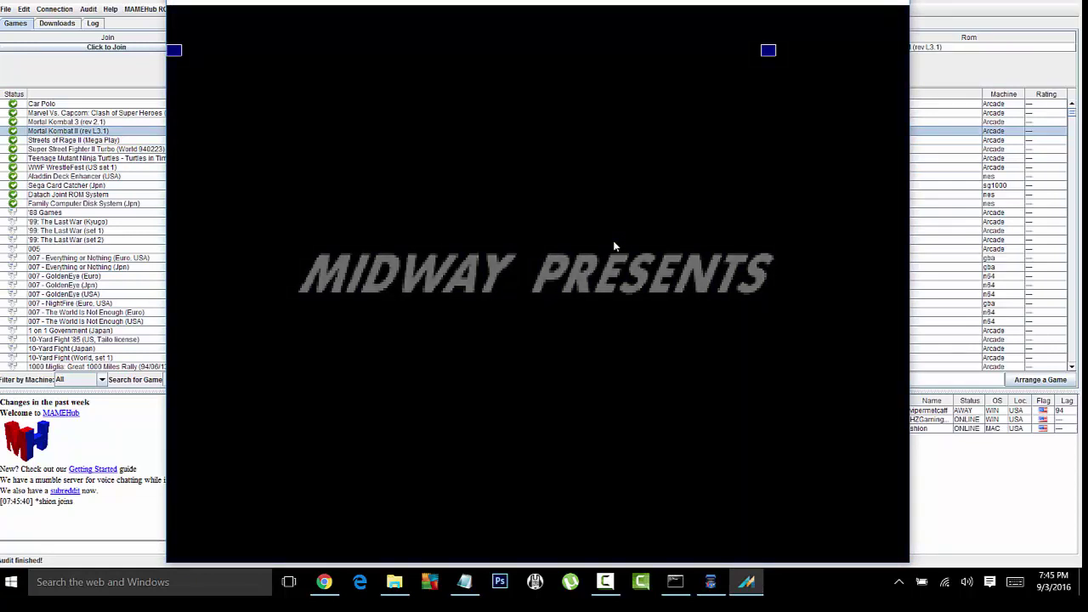
{"action": "key", "text": "equal"}
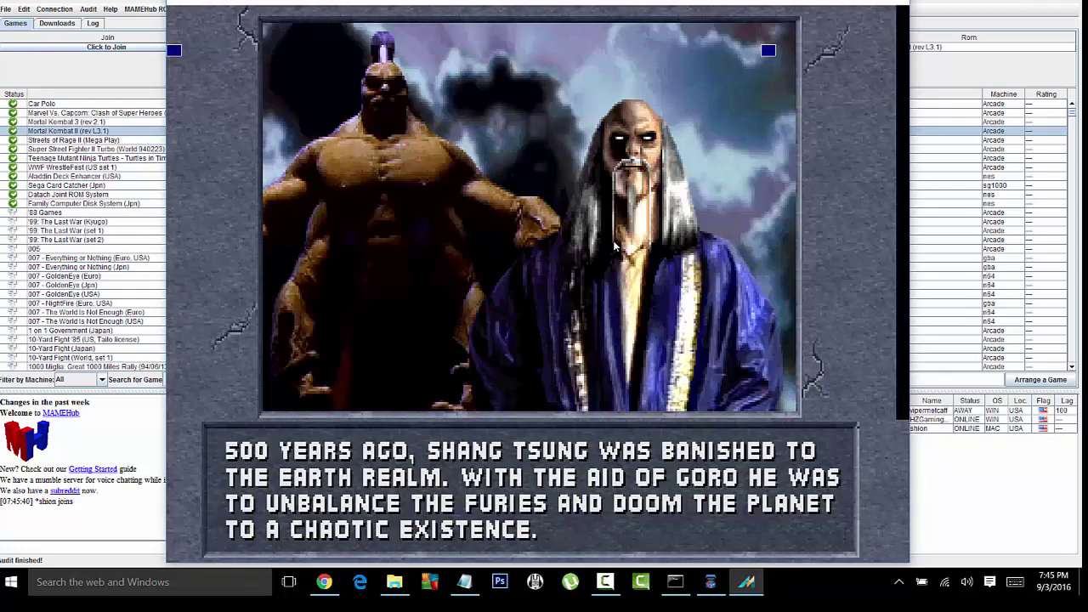
{"action": "key", "text": "minus"}
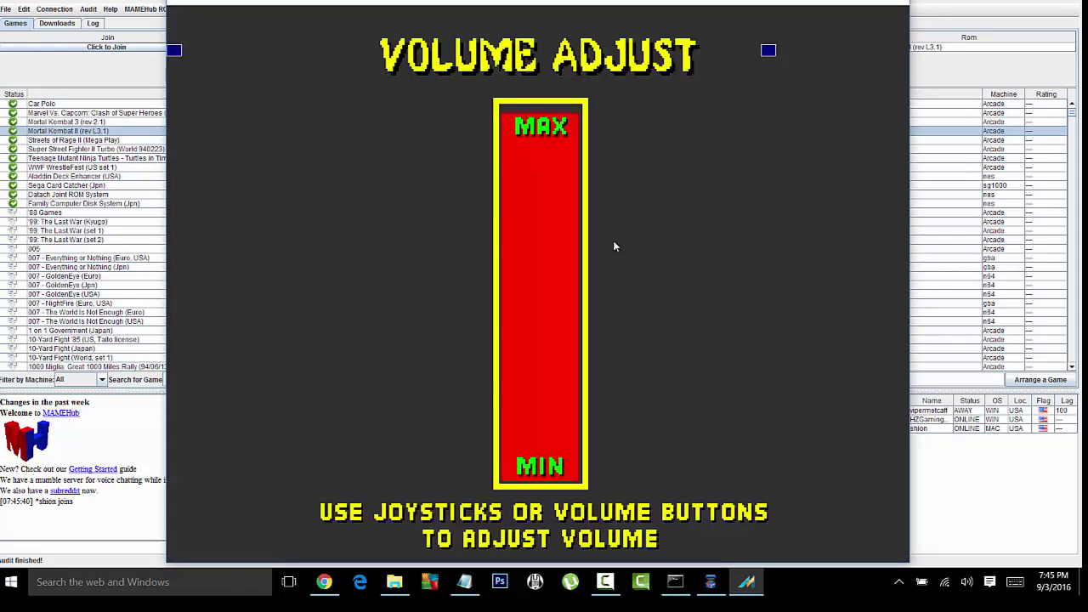
{"action": "key", "text": "Down"}
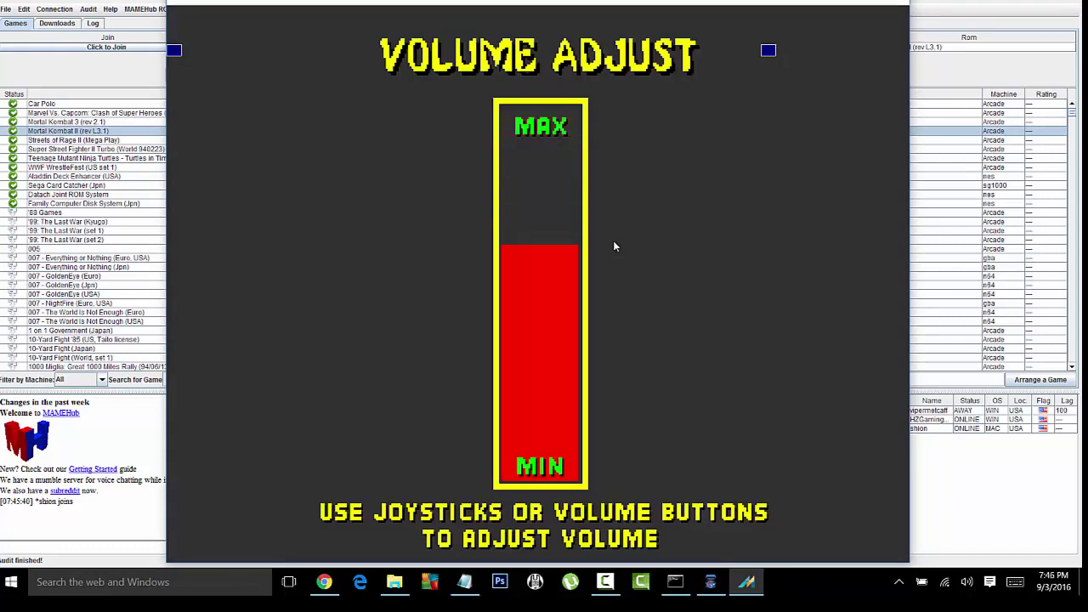
{"action": "key", "text": "Down"}
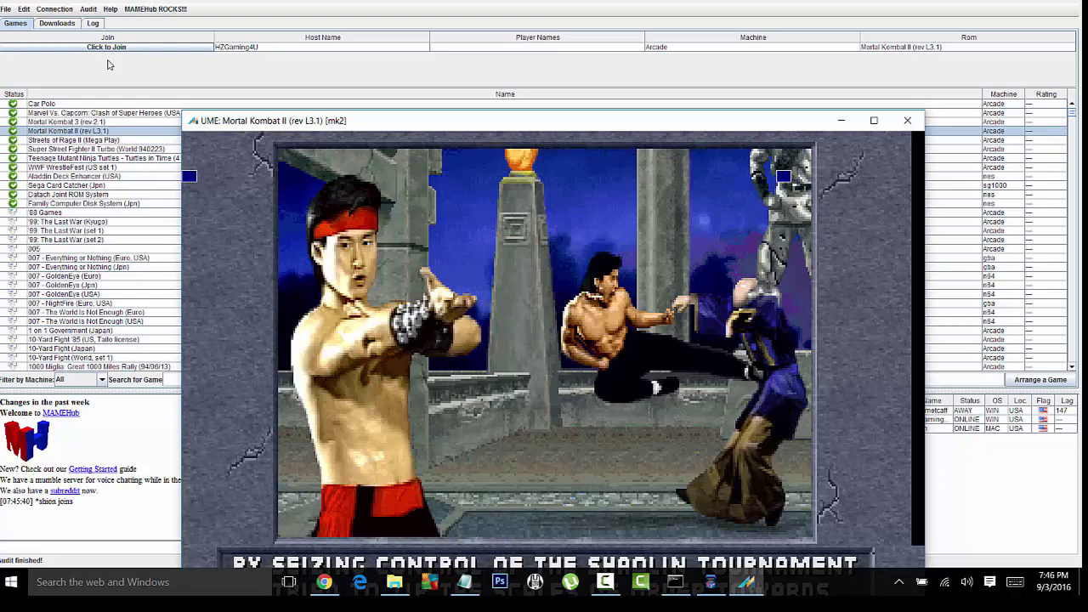
{"action": "key", "text": "Escape"}
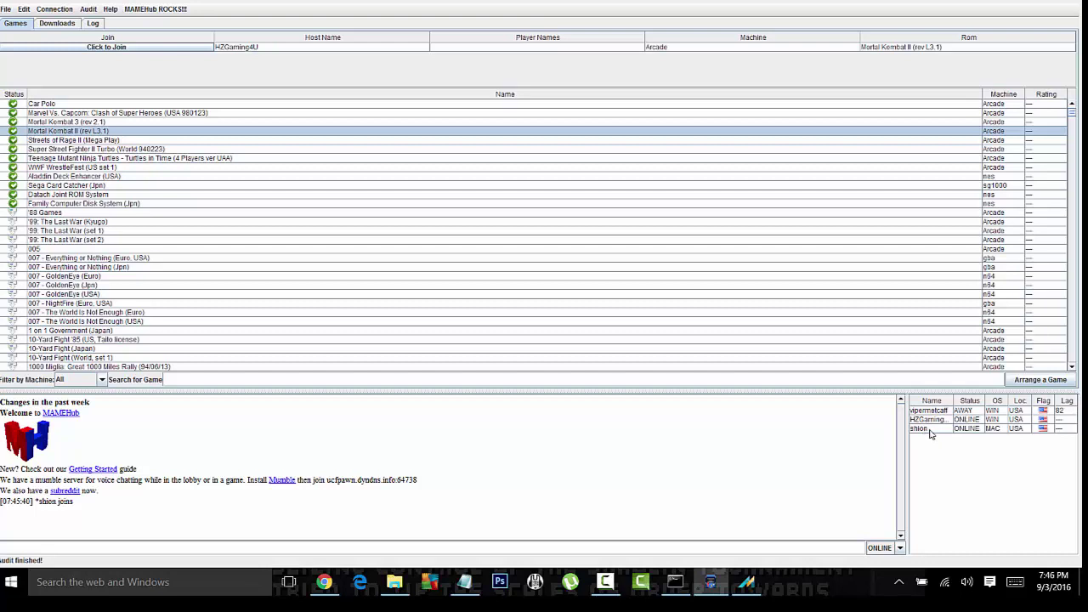
Step: Select a player, drag the Mortal Kombat II window to the top, and bring up volume adjustment
{"action": "left_click", "coordinate": [929, 430]}
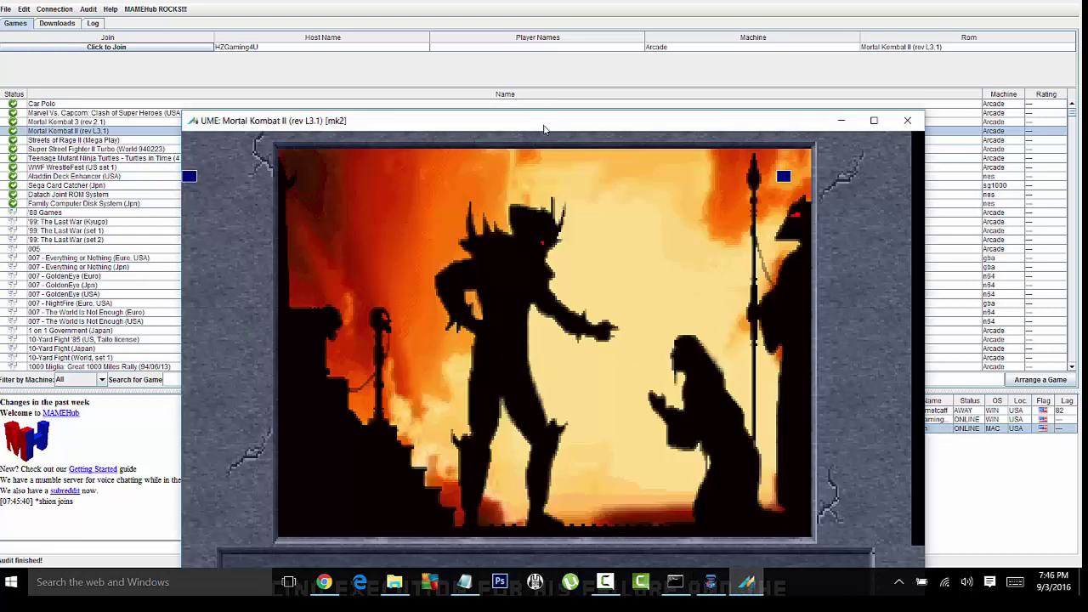
{"action": "left_click_drag", "start_coordinate": [544, 128], "coordinate": [549, 6]}
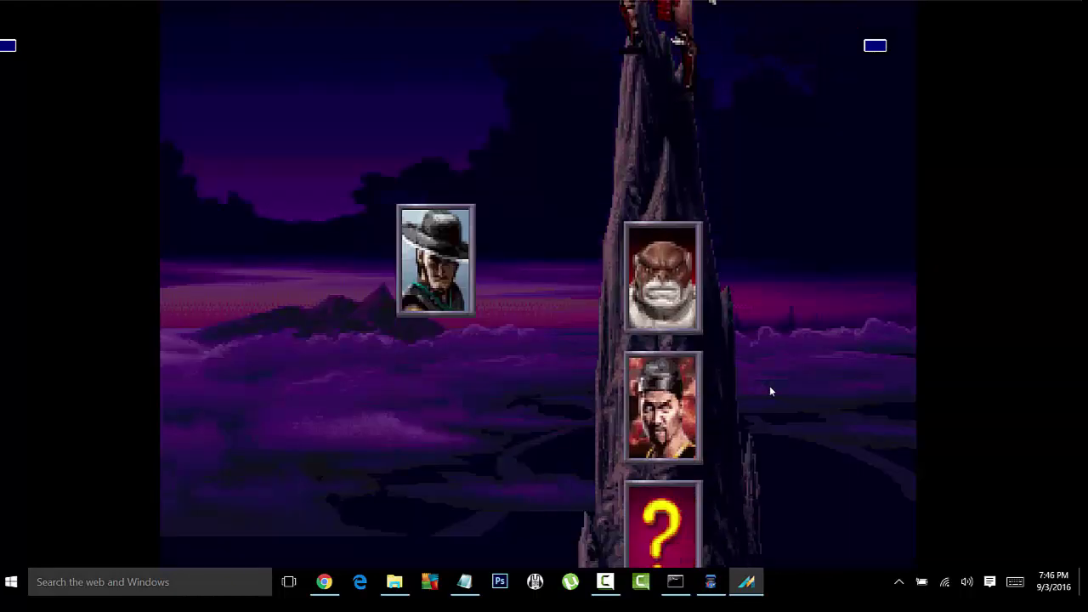
{"action": "key", "text": "minus"}
{"action": "key", "text": "minus"}
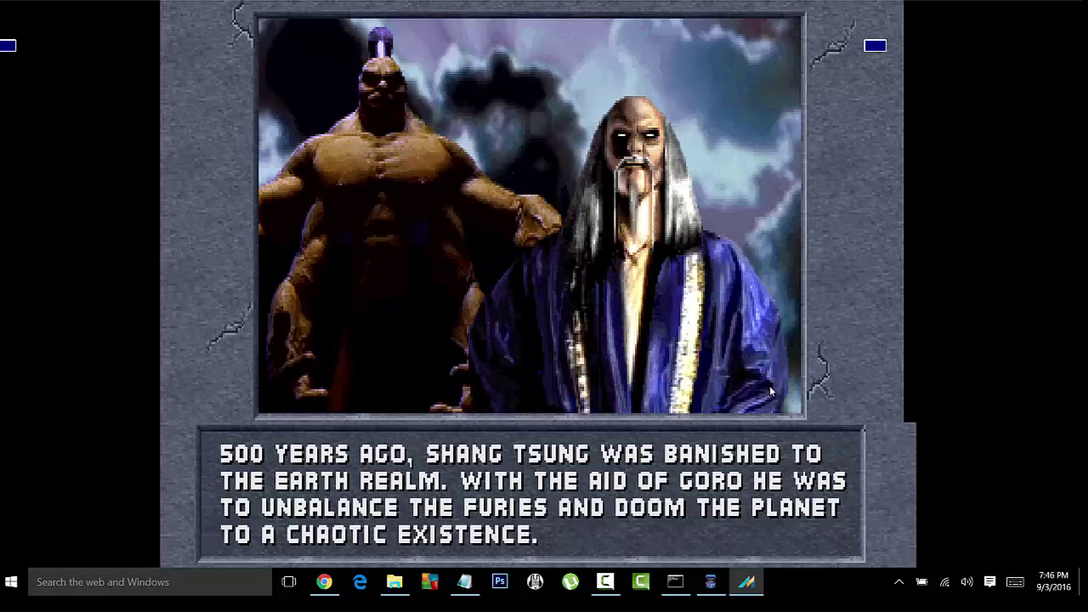
Step: In the emulator's Tab menu, switch Video Options to the Pixel Aspect (200:127) view
{"action": "key", "text": "Tab"}
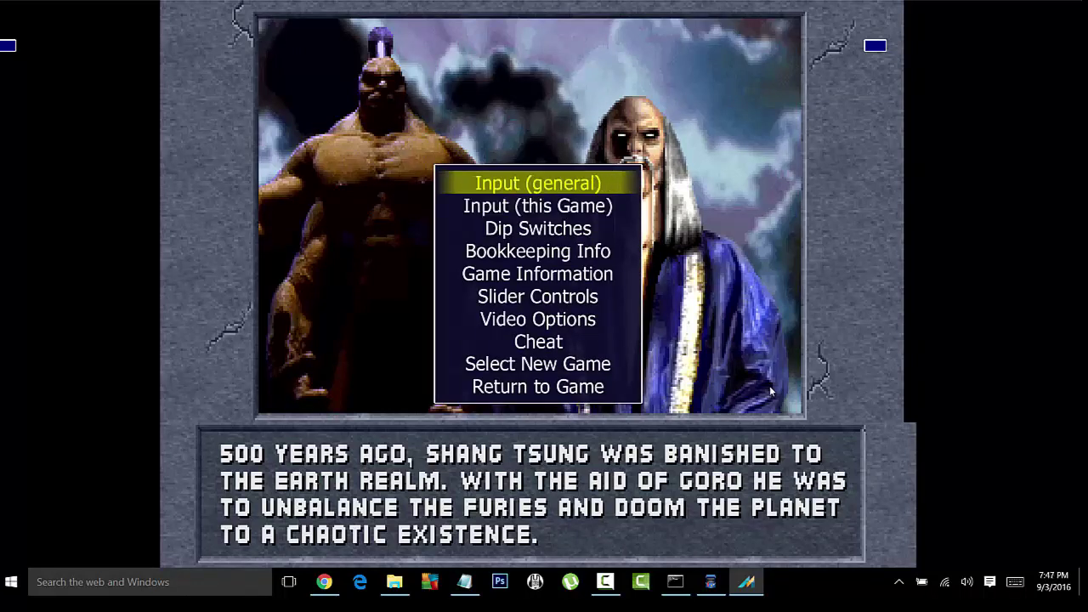
{"action": "key", "text": "Down"}
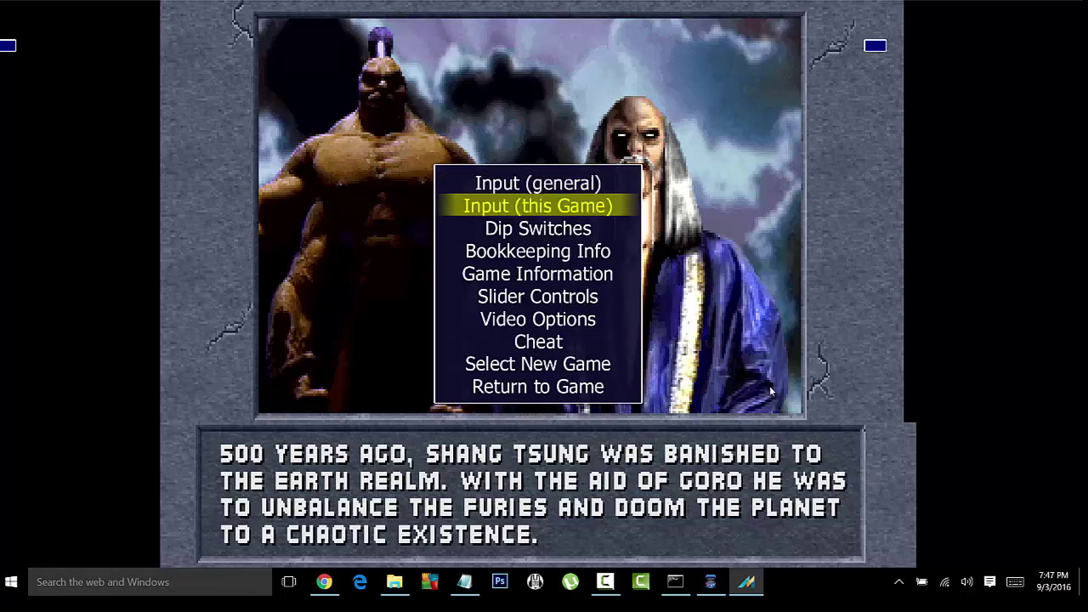
{"action": "key", "text": "Down"}
{"action": "key", "text": "Down"}
{"action": "key", "text": "Down"}
{"action": "key", "text": "Down"}
{"action": "key", "text": "Down"}
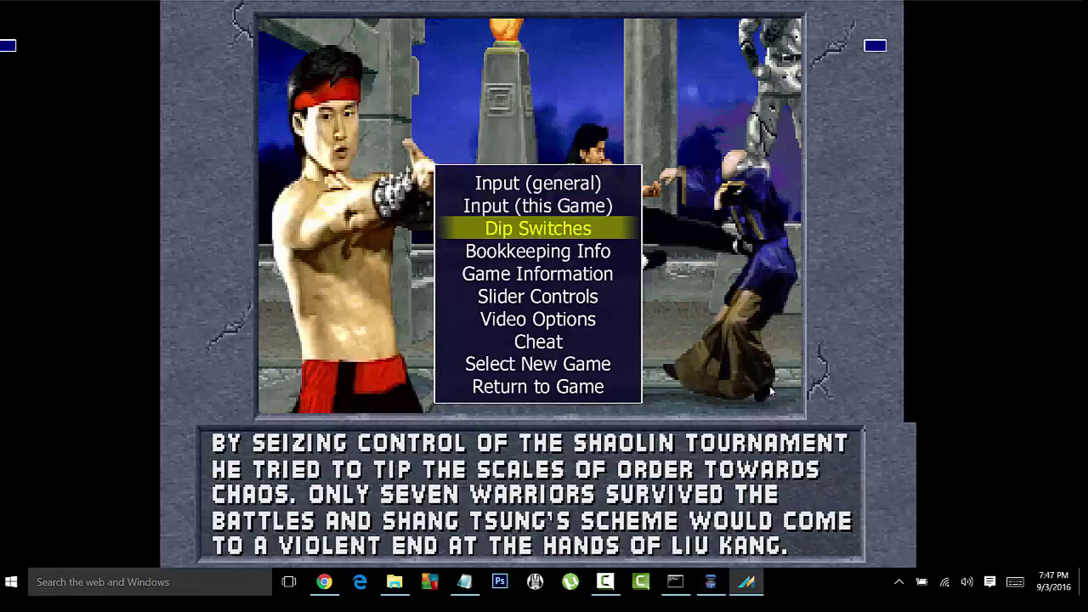
{"action": "key", "text": "Return"}
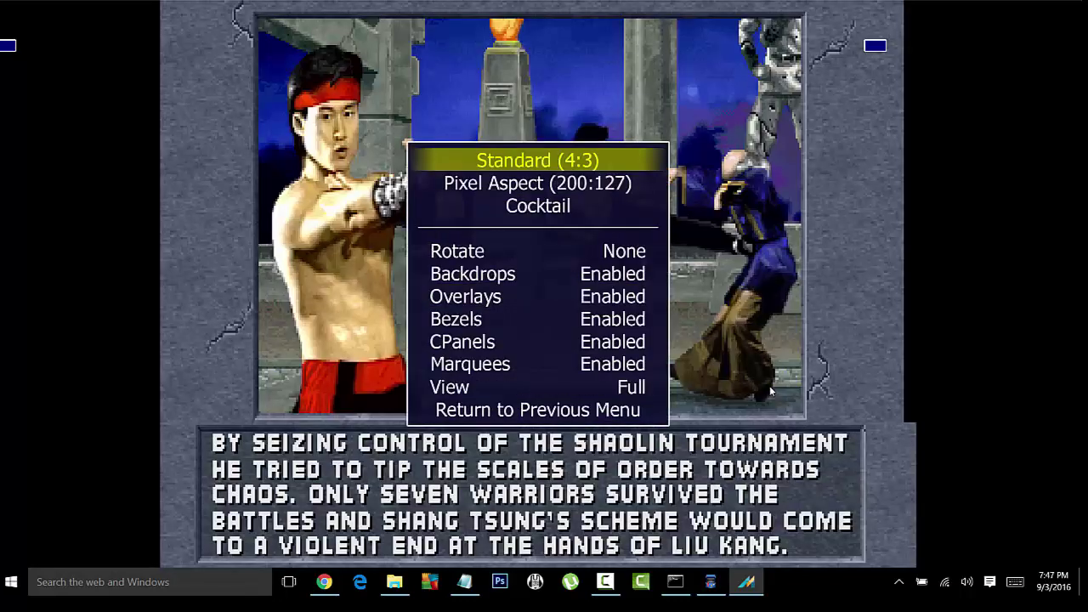
{"action": "key", "text": "Down"}
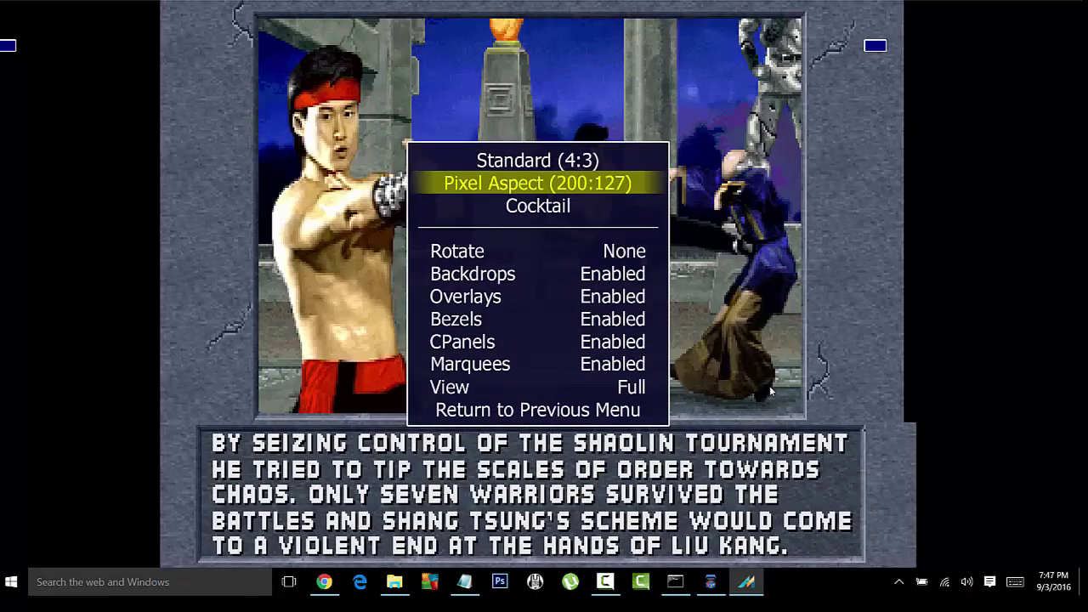
{"action": "key", "text": "Return"}
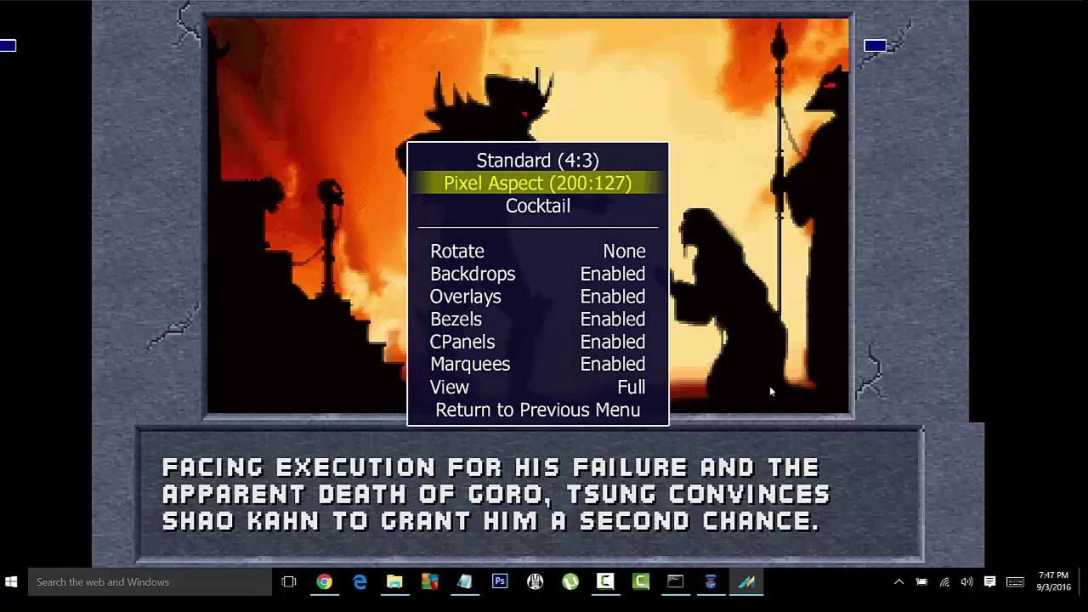
{"action": "key", "text": "Up"}
{"action": "key", "text": "Down"}
{"action": "key", "text": "Down"}
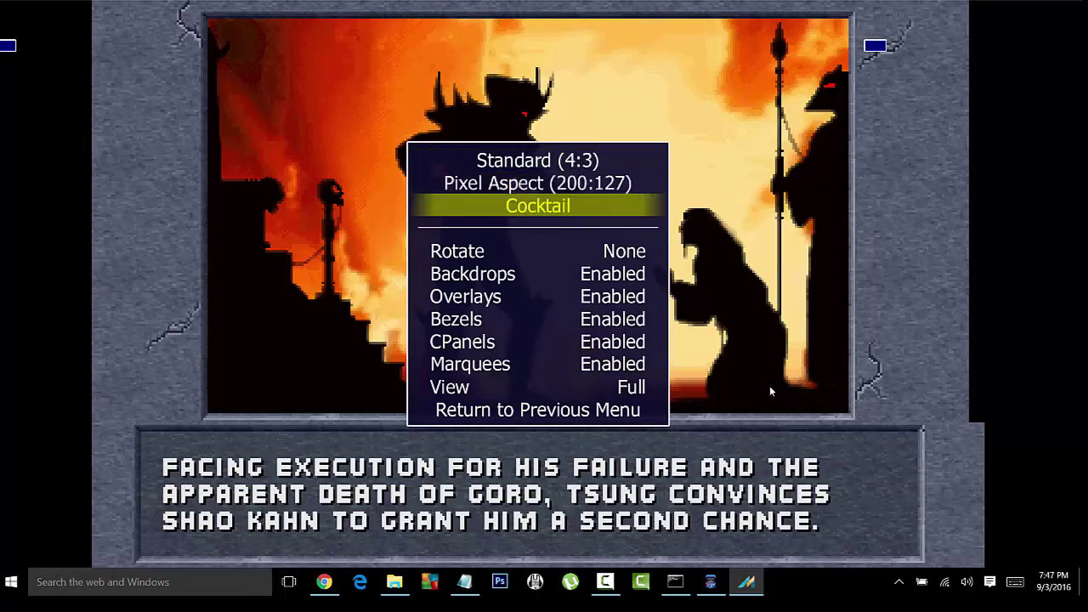
{"action": "key", "text": "Escape"}
Step: Review player one's and player two's key mappings under Input (this Game), then return to the main menu
{"action": "key", "text": "Up"}
{"action": "key", "text": "Up"}
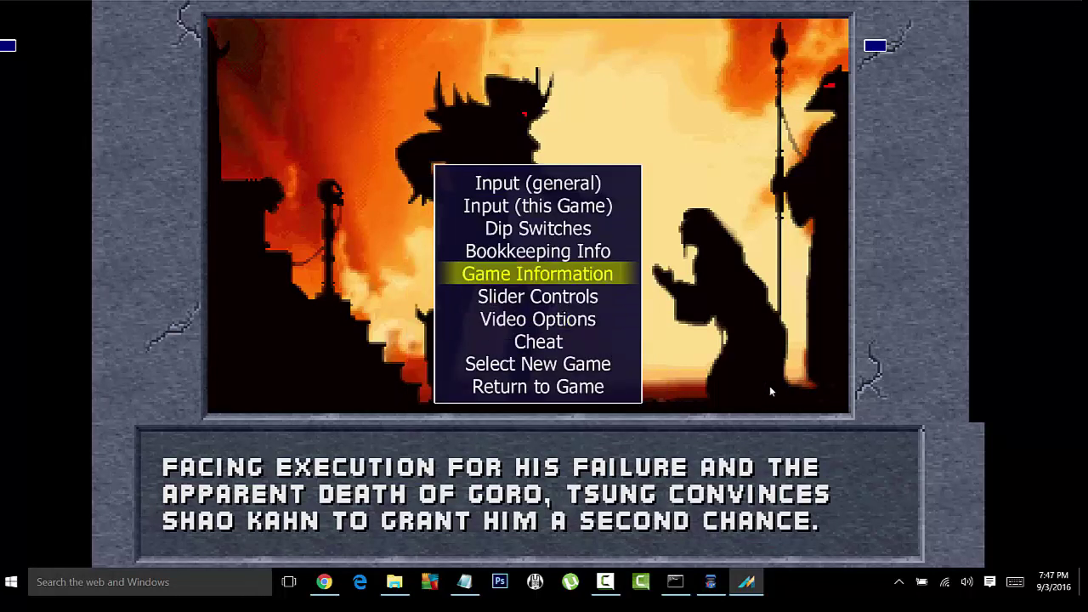
{"action": "key", "text": "Up"}
{"action": "key", "text": "Up"}
{"action": "key", "text": "Up"}
{"action": "key", "text": "Return"}
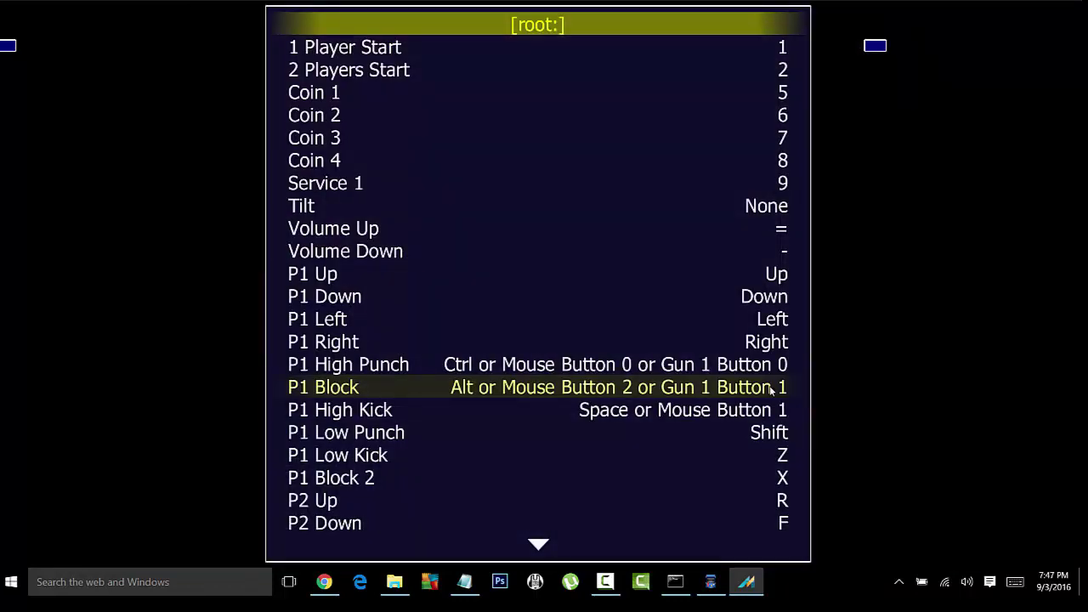
{"action": "key", "text": "Down"}
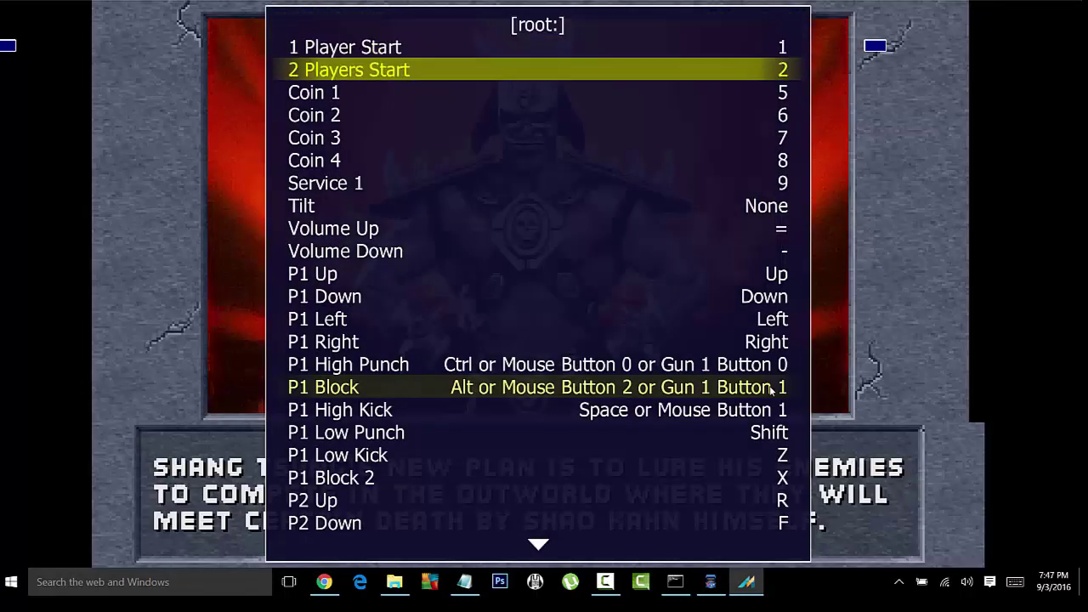
{"action": "key", "text": "Down"}
{"action": "key", "text": "Down"}
{"action": "key", "text": "Down"}
{"action": "key", "text": "Down"}
{"action": "key", "text": "Down"}
{"action": "key", "text": "Down"}
{"action": "key", "text": "Down"}
{"action": "key", "text": "Down"}
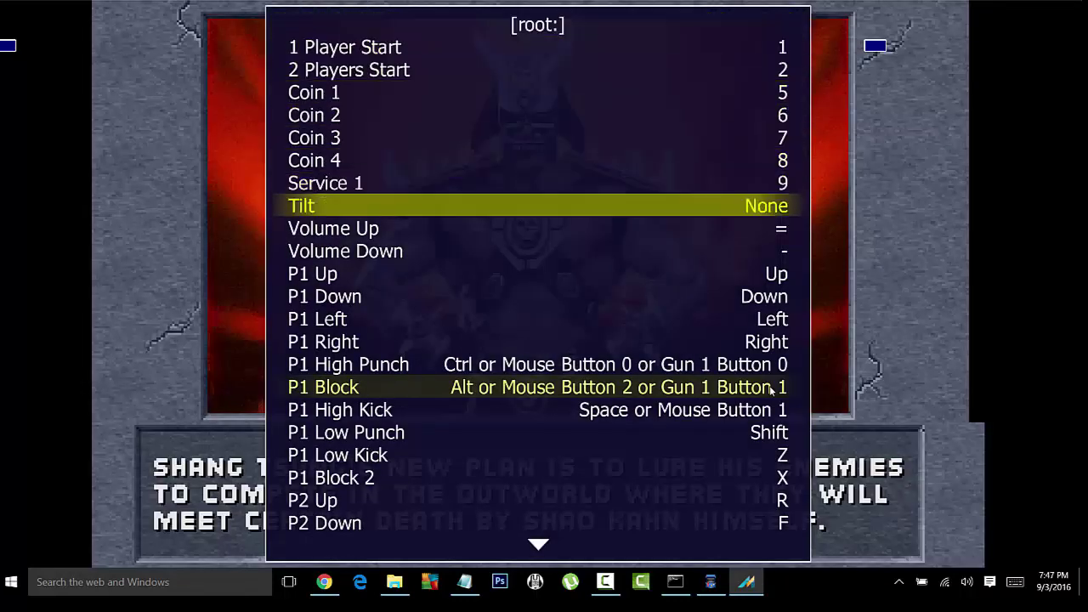
{"action": "key", "text": "Down"}
{"action": "key", "text": "Down"}
{"action": "key", "text": "Down"}
{"action": "key", "text": "Down"}
{"action": "key", "text": "Down"}
{"action": "key", "text": "Down"}
{"action": "key", "text": "Down"}
{"action": "key", "text": "Down"}
{"action": "key", "text": "Down"}
{"action": "key", "text": "Down"}
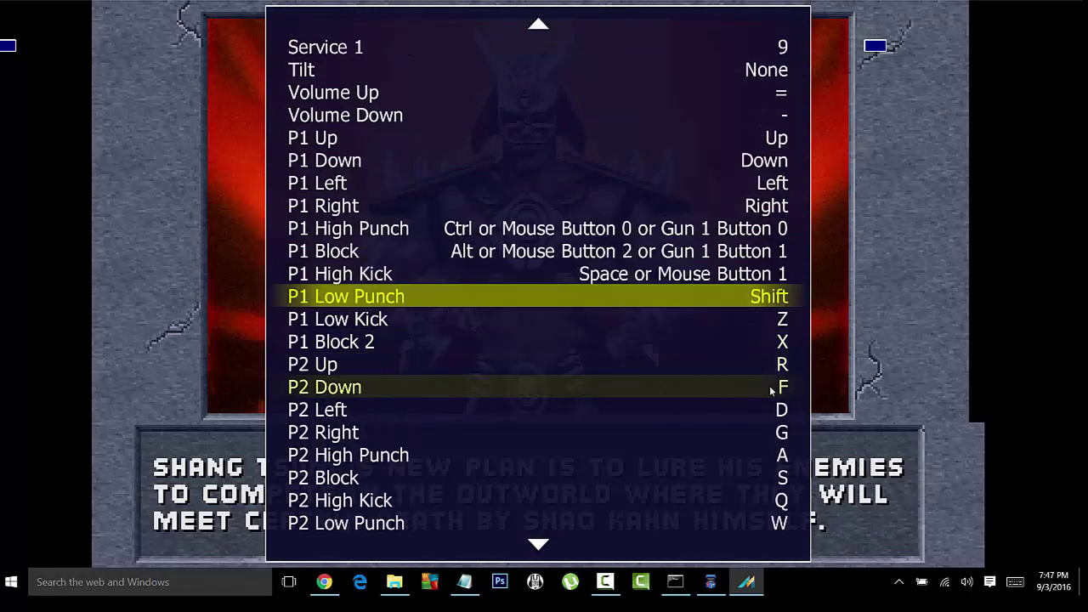
{"action": "key", "text": "Down"}
{"action": "key", "text": "Down"}
{"action": "key", "text": "Down"}
{"action": "key", "text": "Down"}
{"action": "key", "text": "Down"}
{"action": "key", "text": "Down"}
{"action": "key", "text": "Down"}
{"action": "key", "text": "Down"}
{"action": "key", "text": "Down"}
{"action": "key", "text": "Down"}
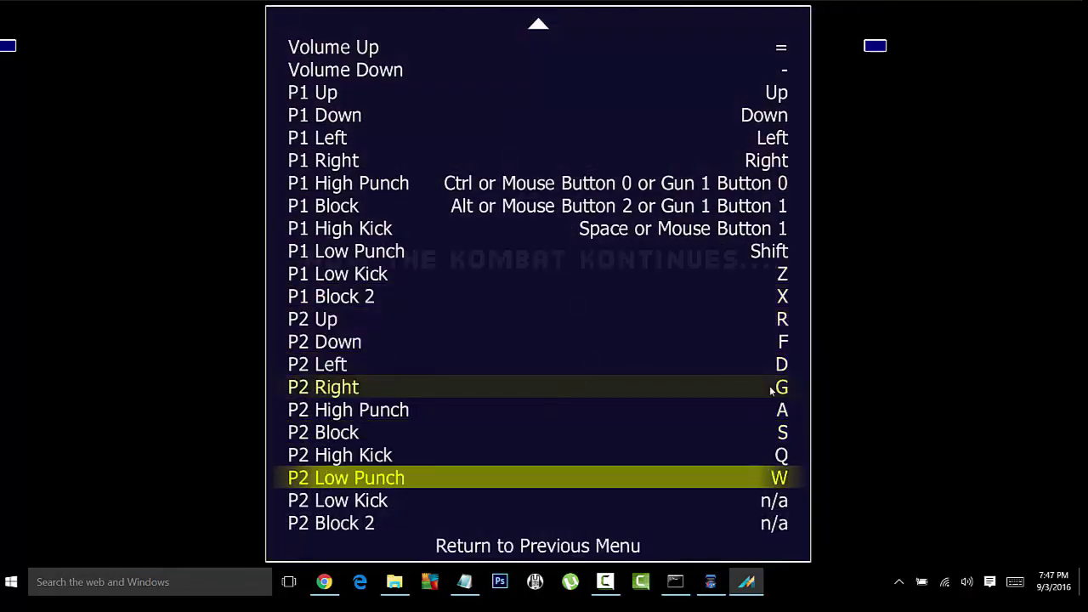
{"action": "key", "text": "Down"}
{"action": "key", "text": "Return"}
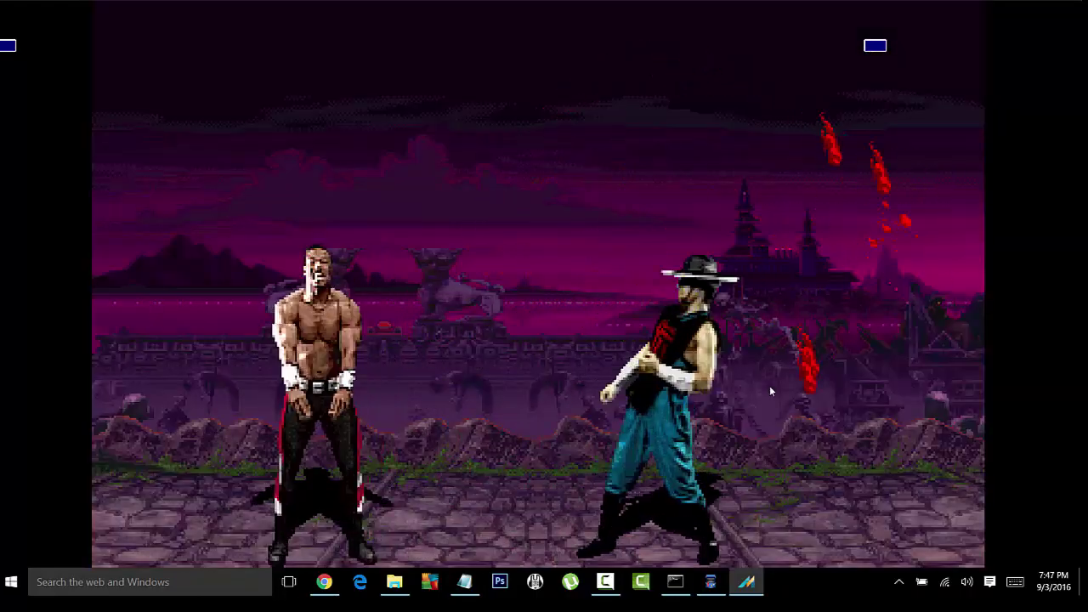
Step: Insert a credit, start a Mortal Kombat II match as Sub-Zero, then quit the emulator to the lobby
{"action": "key", "text": "5"}
{"action": "key", "text": "5"}
{"action": "key", "text": "5"}
{"action": "key", "text": "5"}
{"action": "key", "text": "5"}
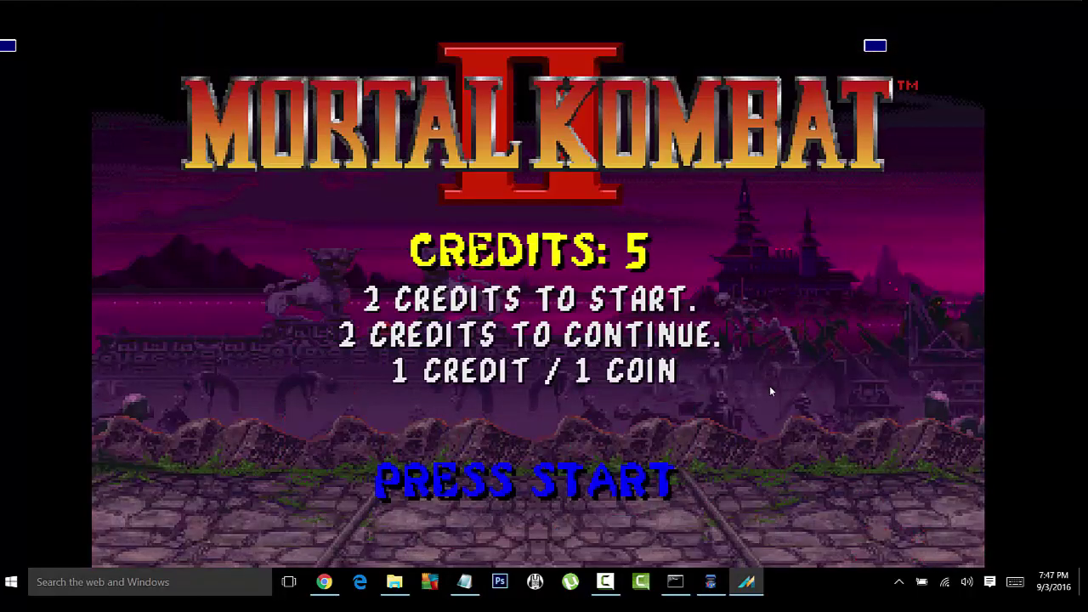
{"action": "key", "text": "1"}
{"action": "key", "text": "Down"}
{"action": "key", "text": "Down"}
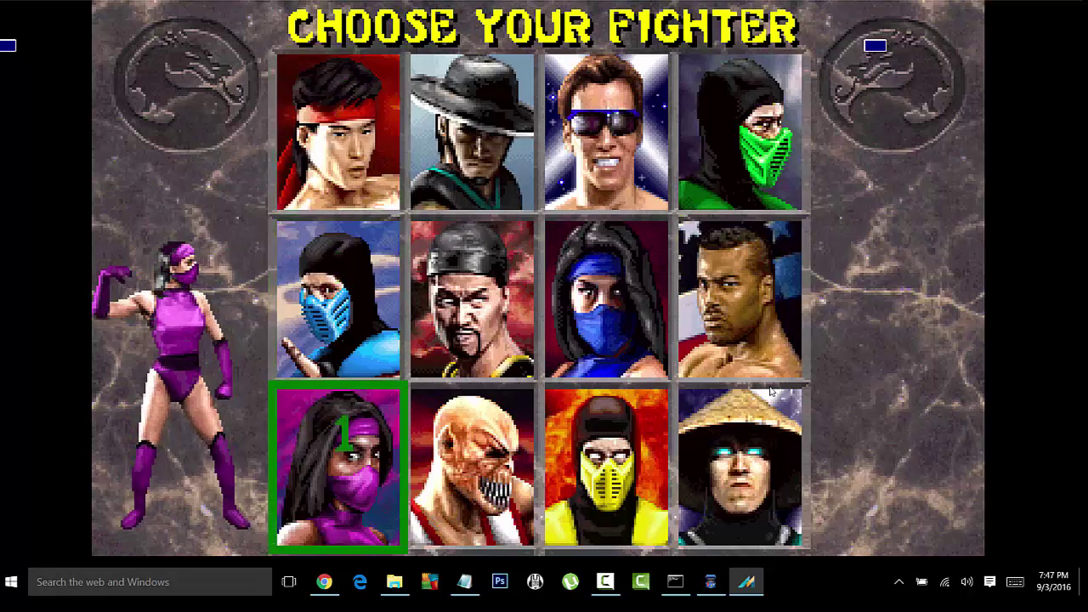
{"action": "key", "text": "Up"}
{"action": "key", "text": "ctrl"}
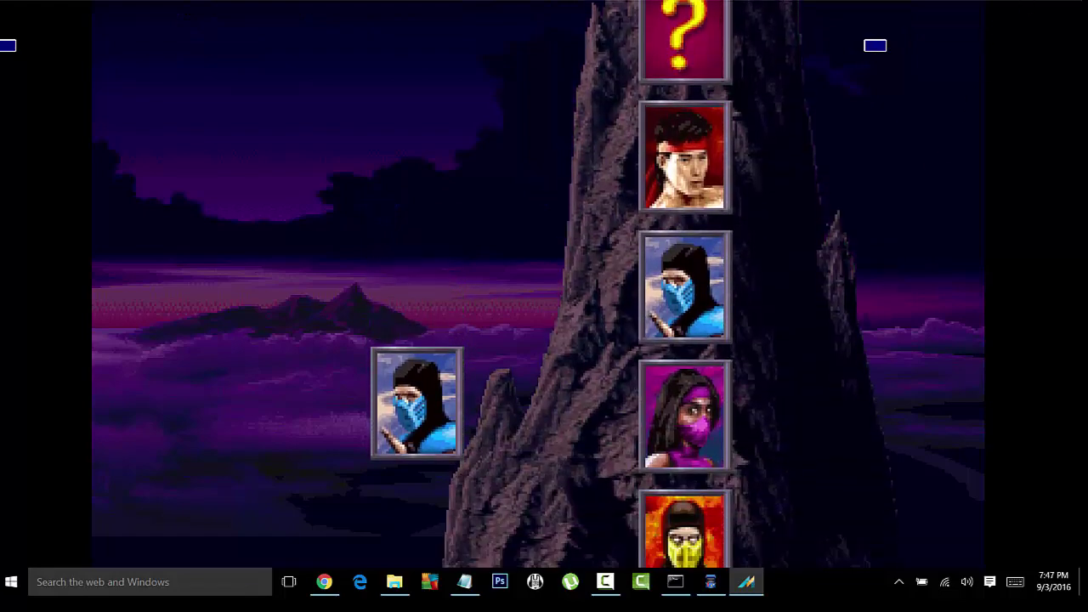
{"action": "key", "text": "Escape"}
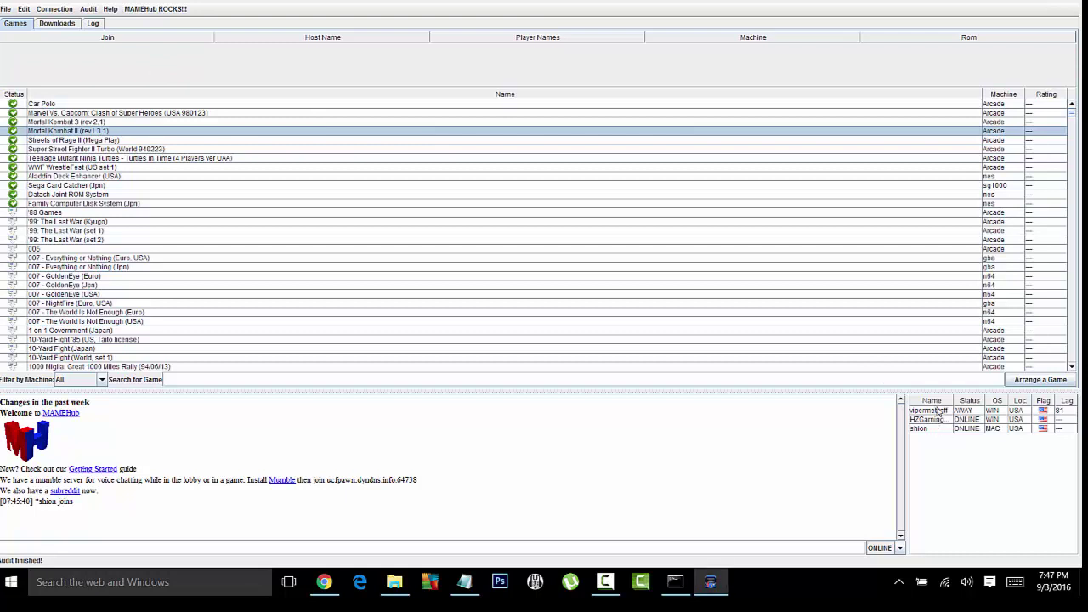
Step: Close the MAMEHub client and its Java console, then minimize the MAMEHub folder window
{"action": "left_click", "coordinate": [921, 430]}
{"action": "left_click", "coordinate": [994, 3]}
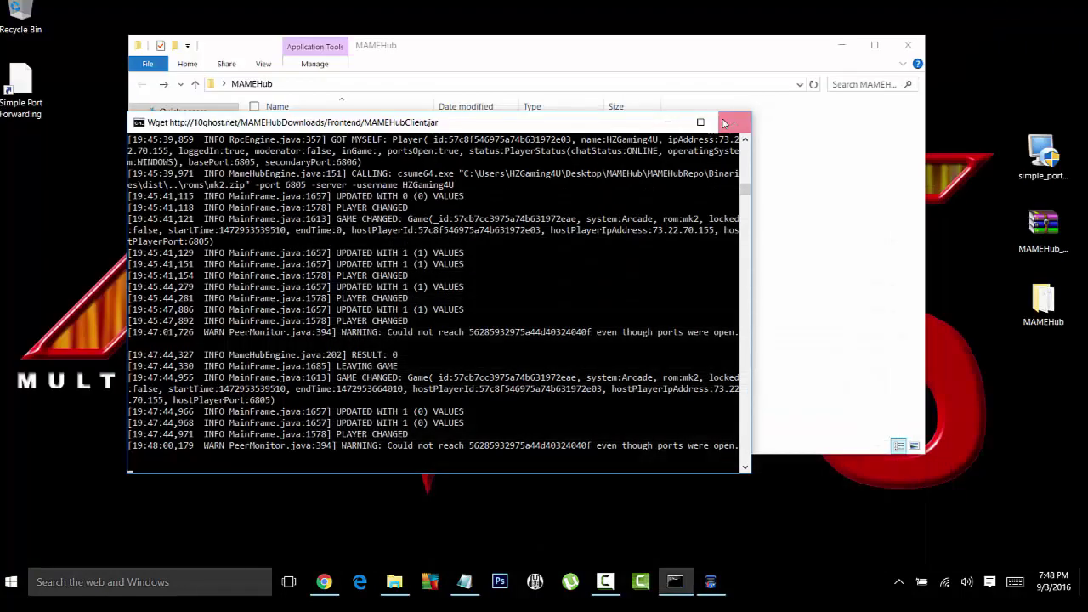
{"action": "left_click", "coordinate": [730, 121]}
{"action": "left_click", "coordinate": [841, 45]}
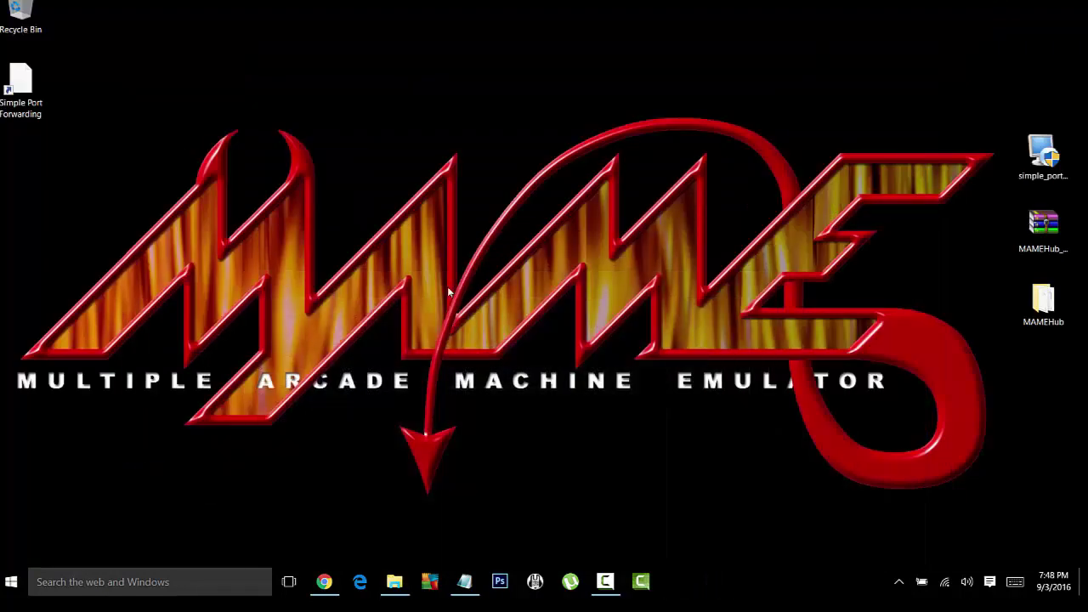